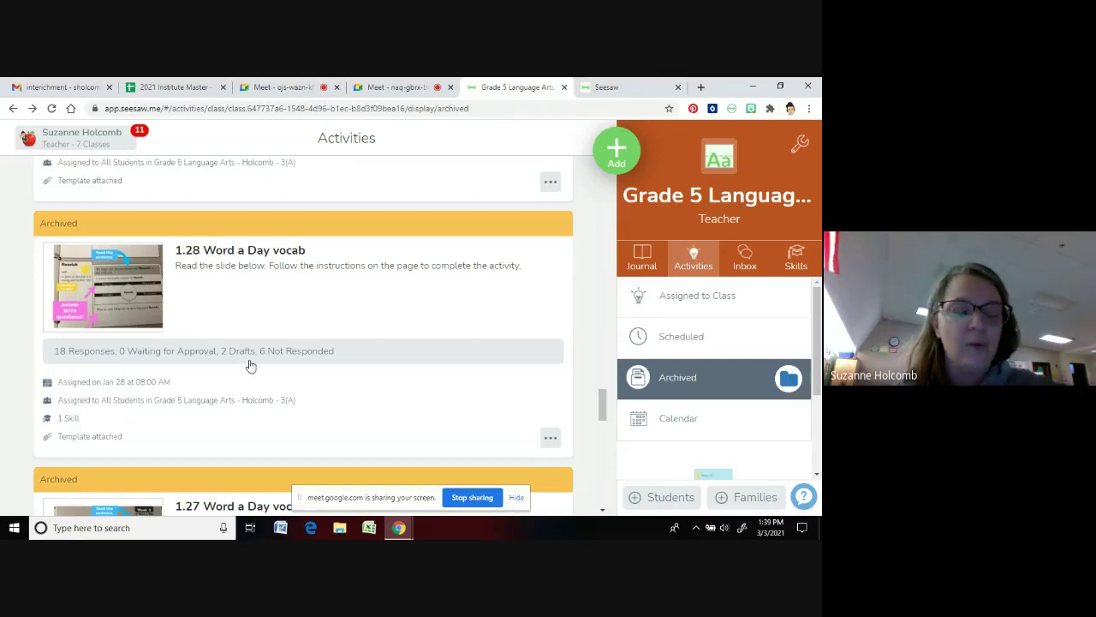
View the 1.28 Word a Day vocab activity's example image and its overview of student responses
mouse_move(134, 320)
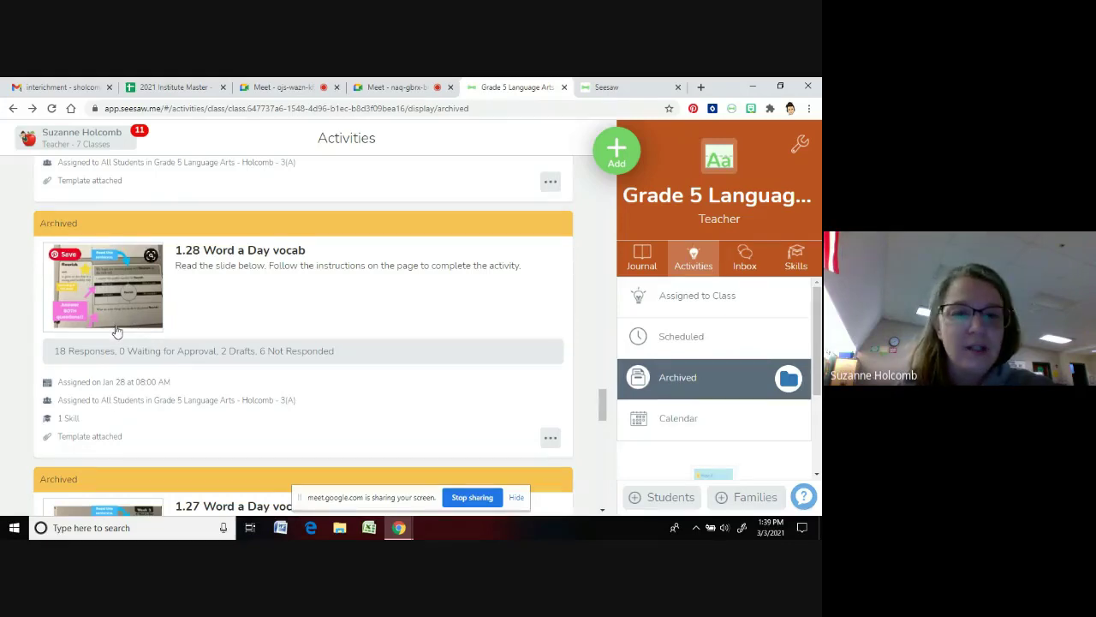
click(117, 333)
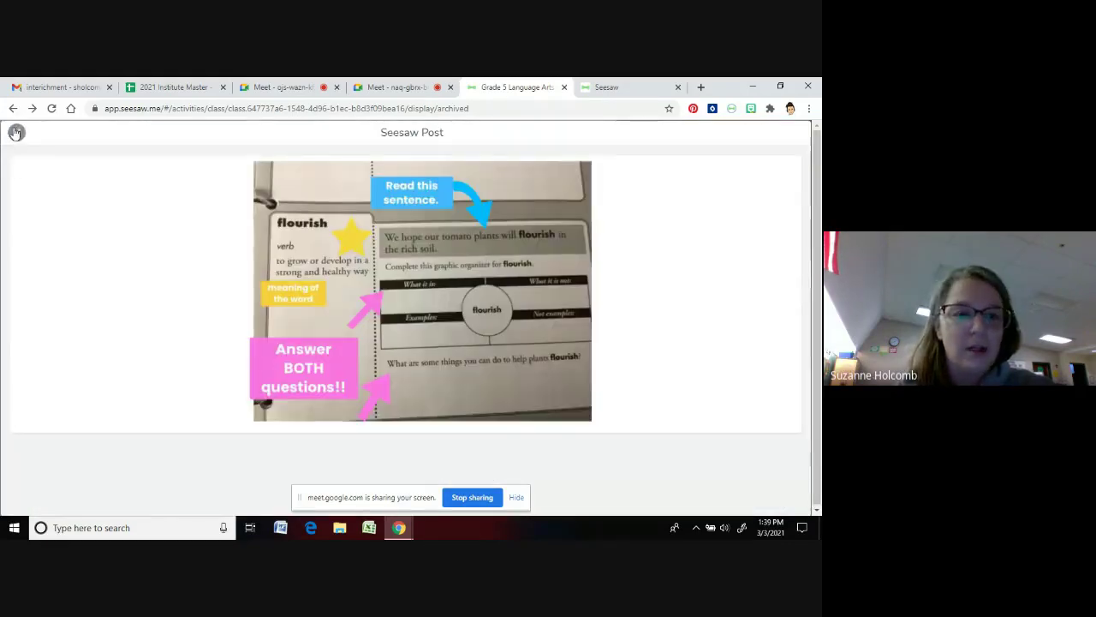
click(16, 133)
click(194, 350)
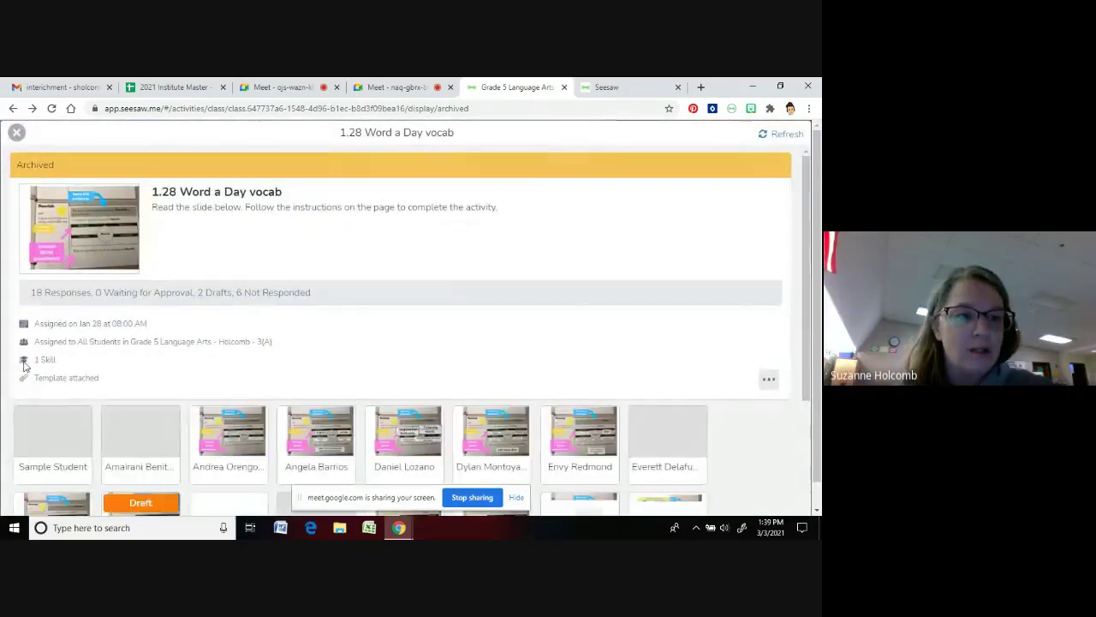
click(18, 134)
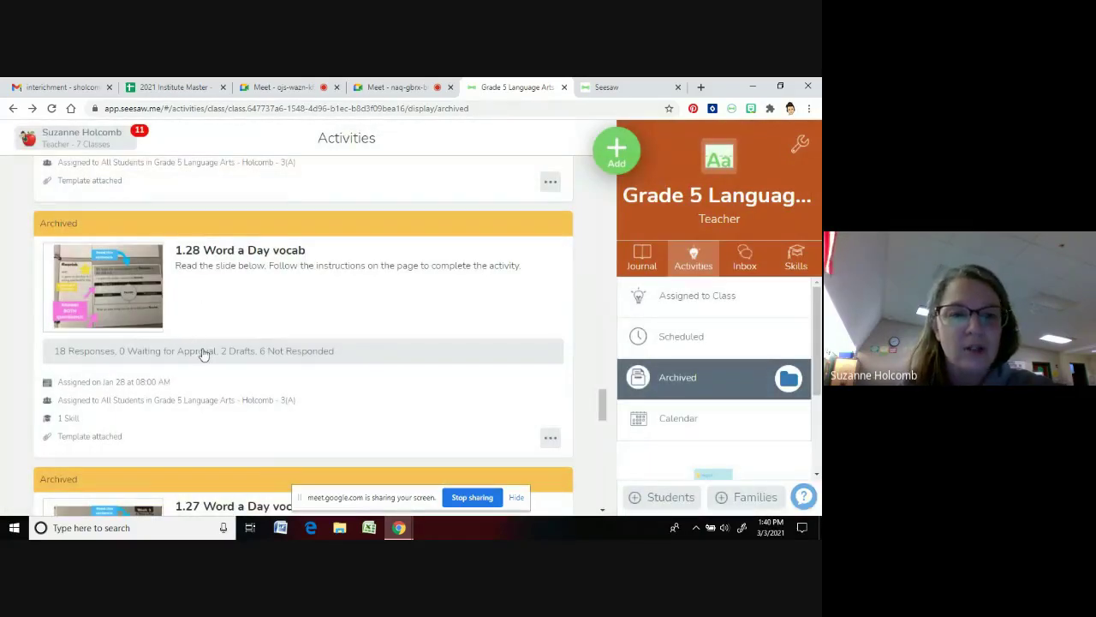
Open the first submitted student response to the archived 1.28 Word a Day vocab activity
click(204, 352)
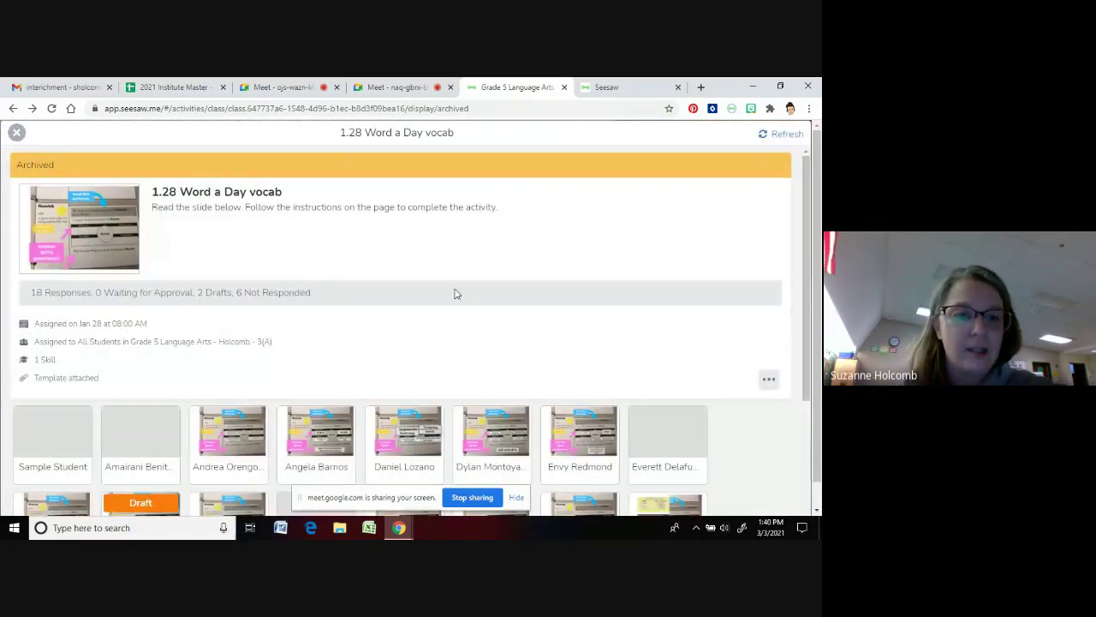
scroll(455, 294, down, 3)
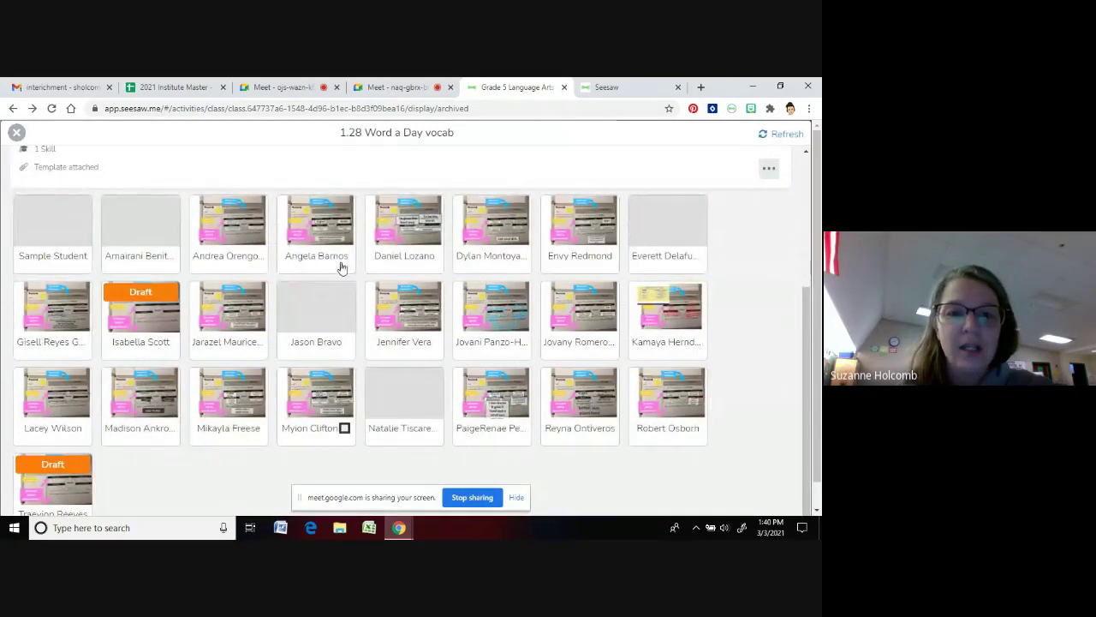
click(231, 260)
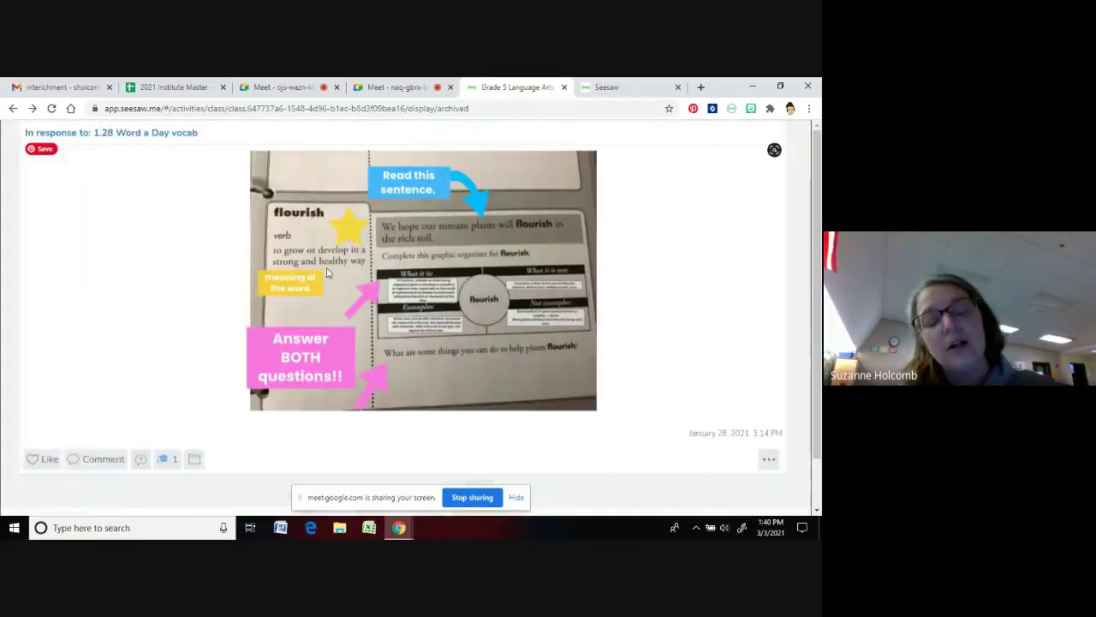
scroll(444, 283, down, 1)
scroll(444, 282, up, 1)
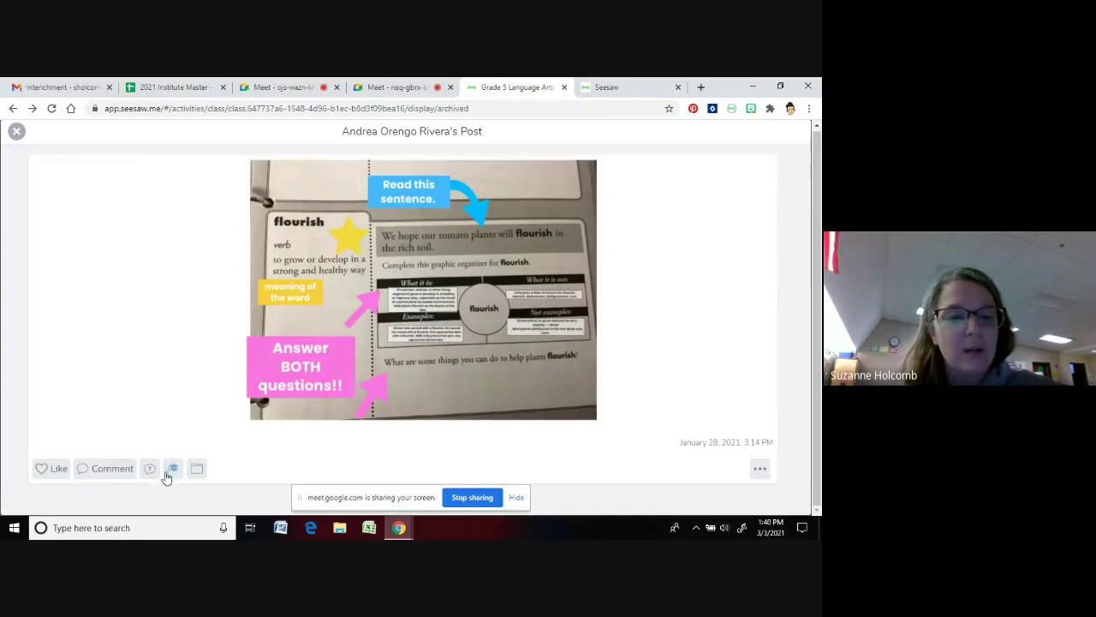
Tag the student's response with the Word A Day (5.RV.1) skill and rate it two stars
click(173, 470)
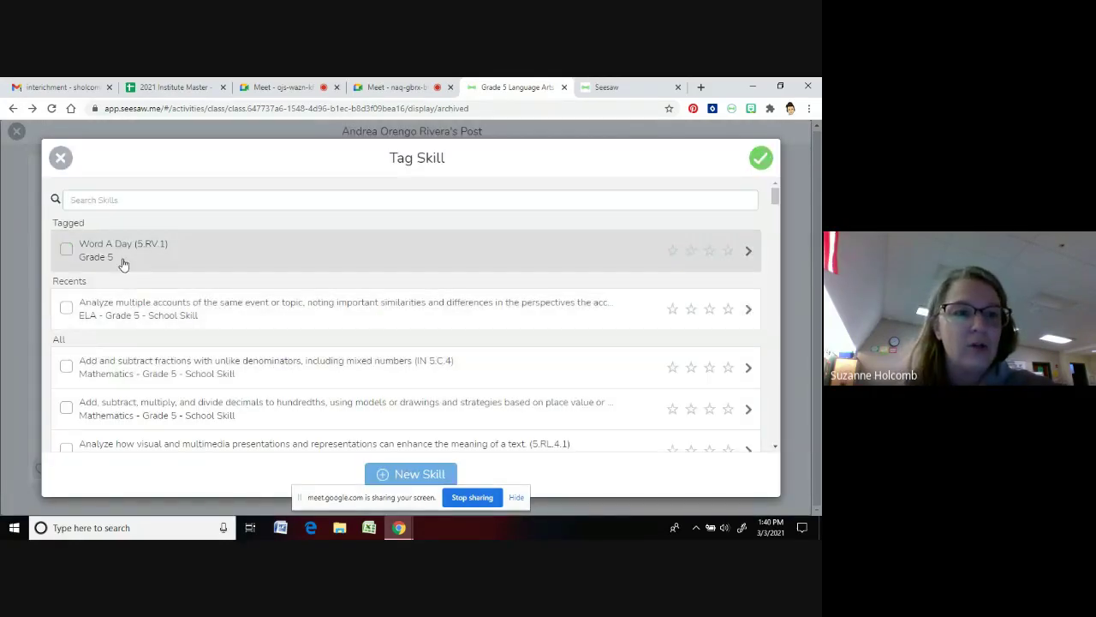
click(109, 255)
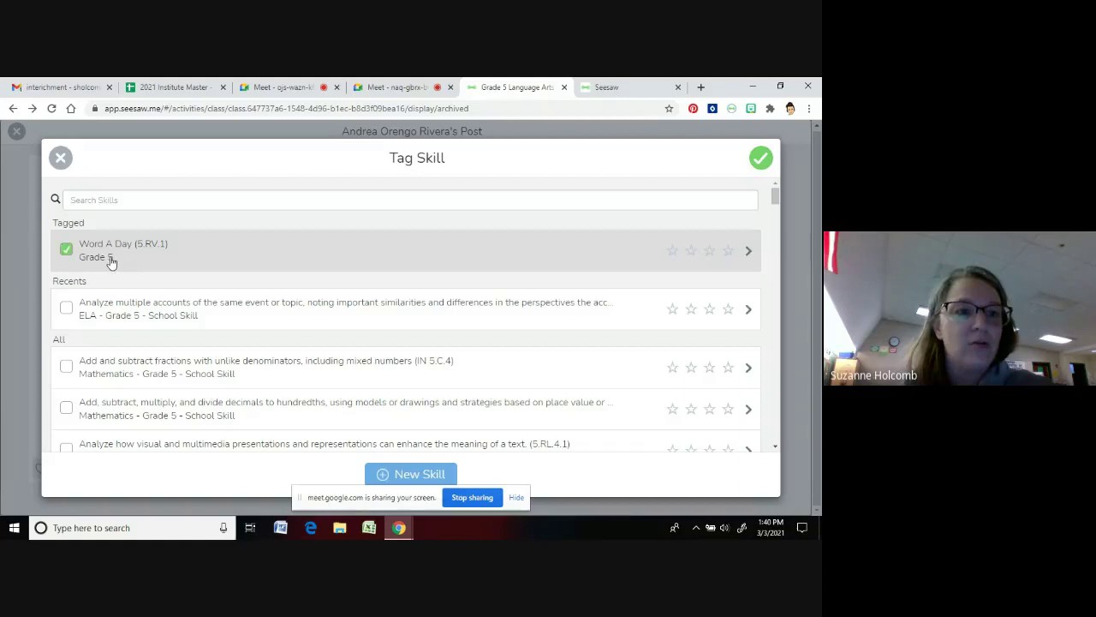
click(692, 252)
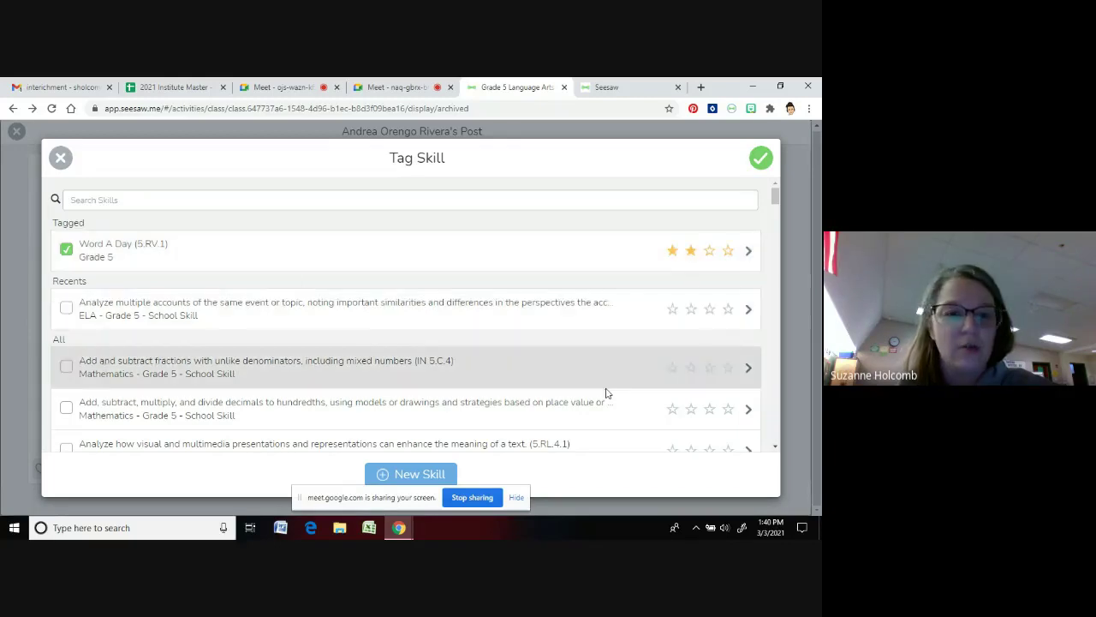
Set the Word A Day (5.RV.1) skill rating to three stars and save the skill tag
scroll(604, 389, down, 8)
scroll(600, 384, down, 4)
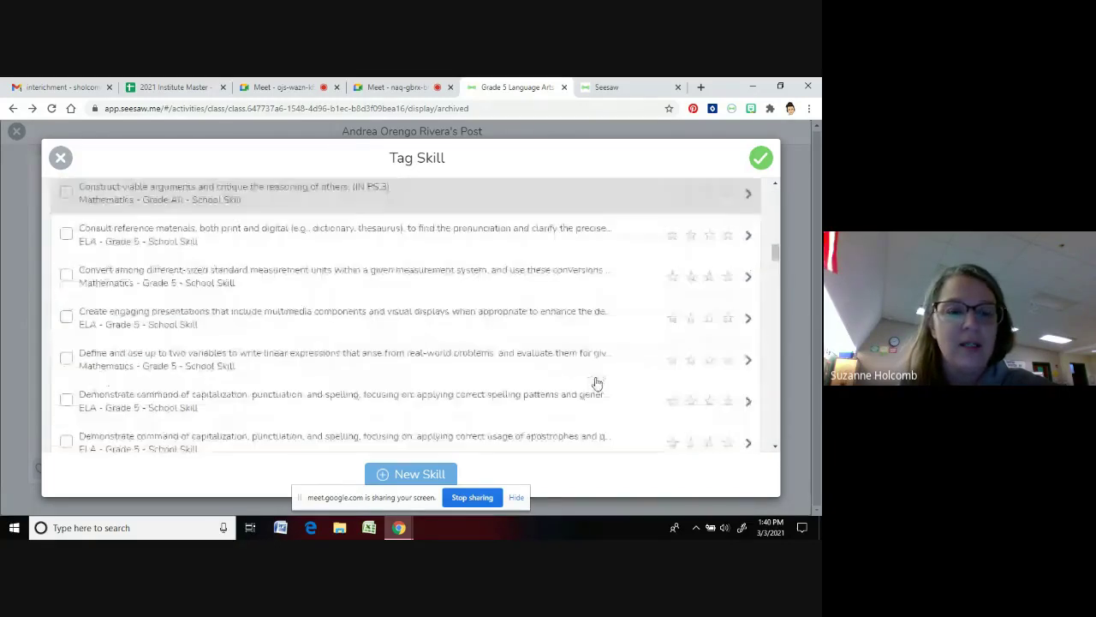
scroll(591, 379, up, 3)
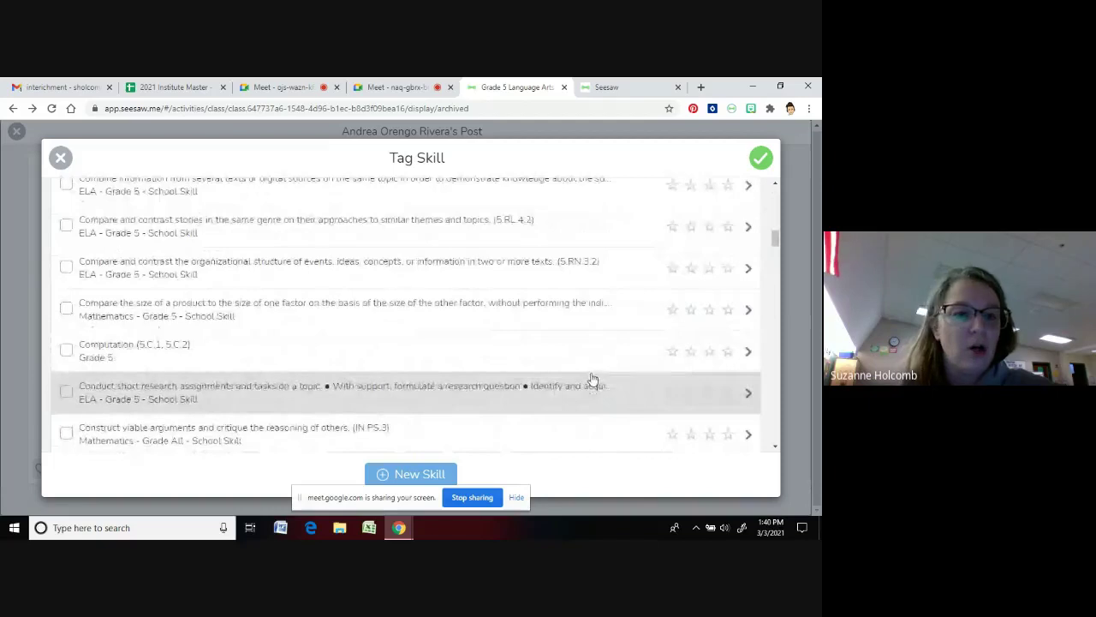
scroll(599, 381, up, 1)
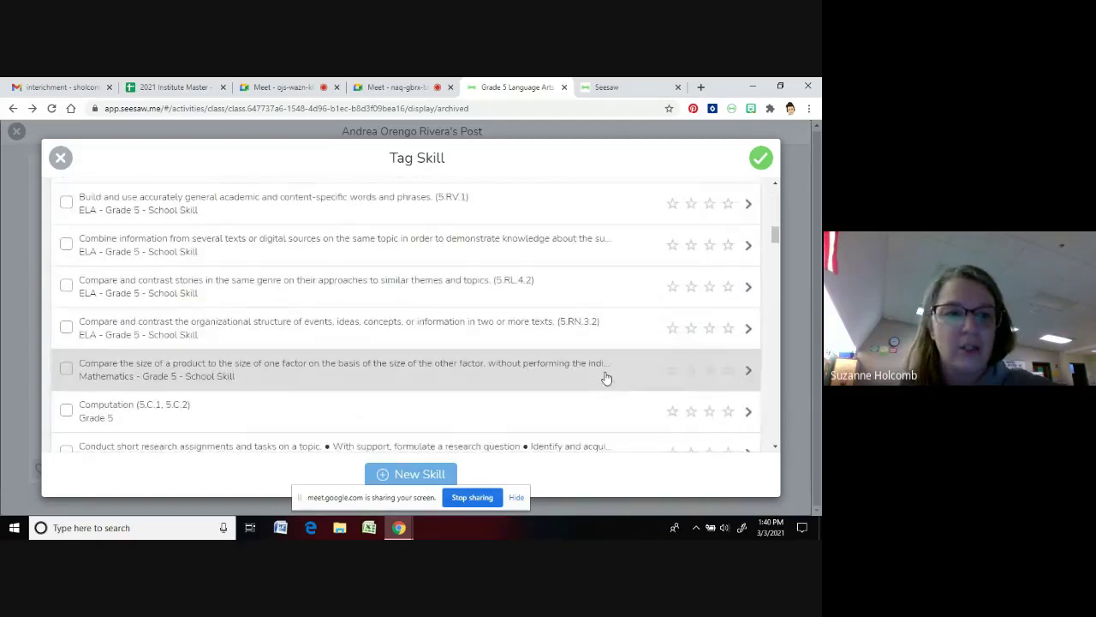
scroll(605, 377, up, 10)
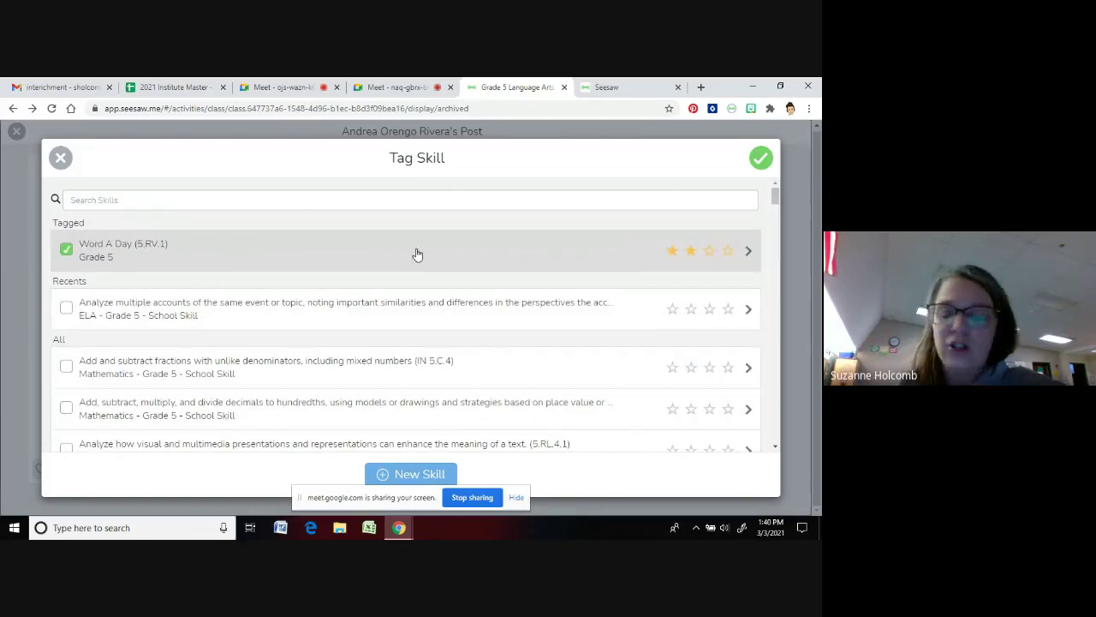
click(711, 253)
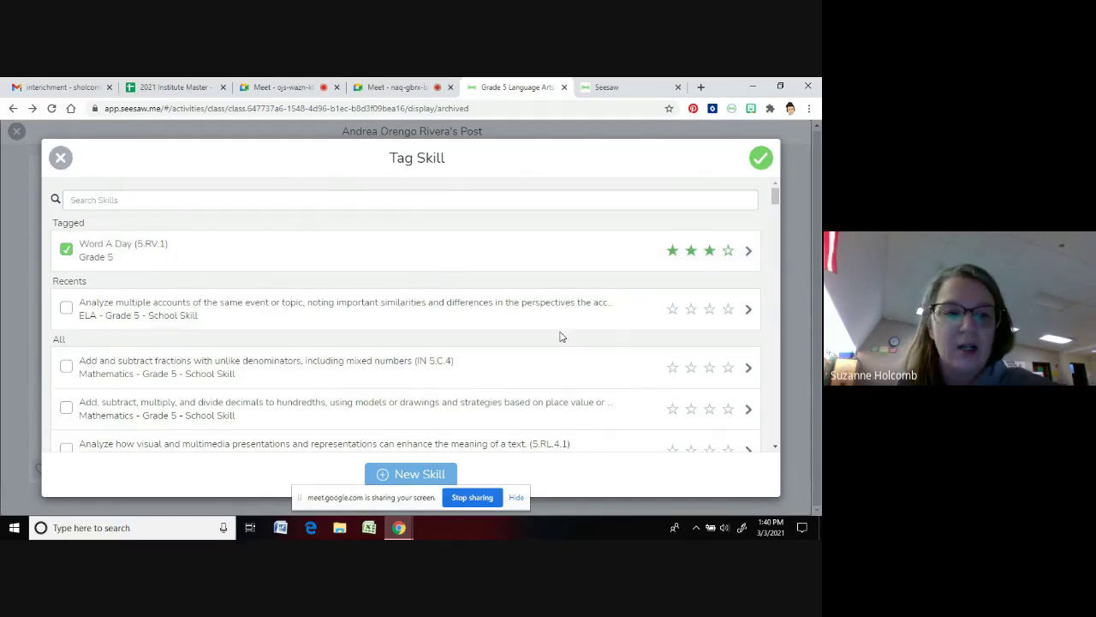
click(760, 158)
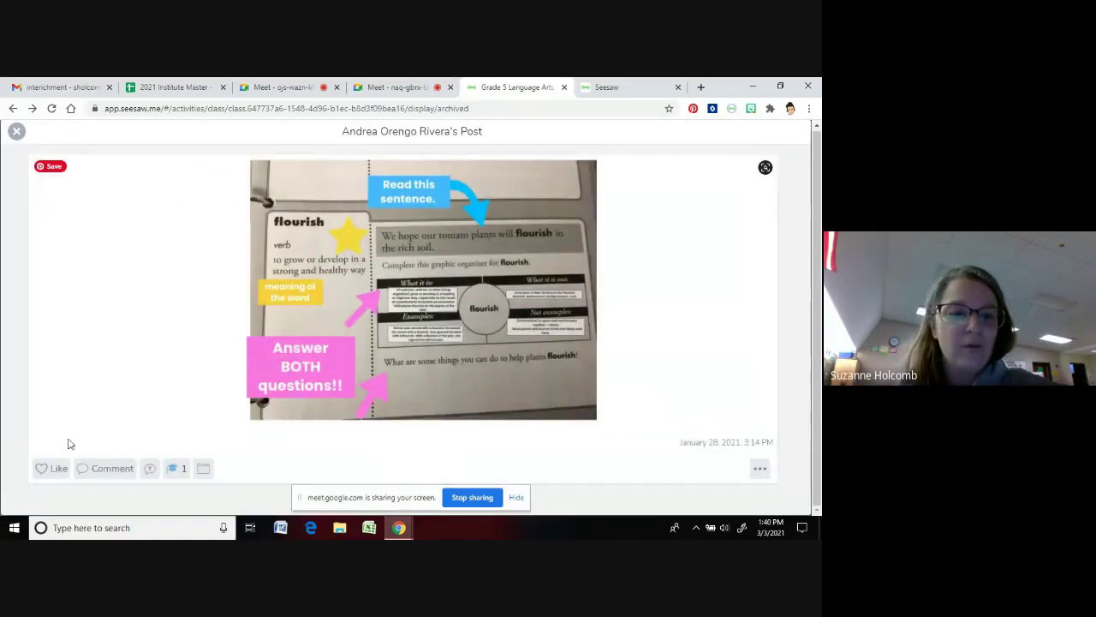
Close the student's post, return to the Institute Practice Assignment draft, and review its instructions, template and skills fields
click(16, 135)
click(628, 91)
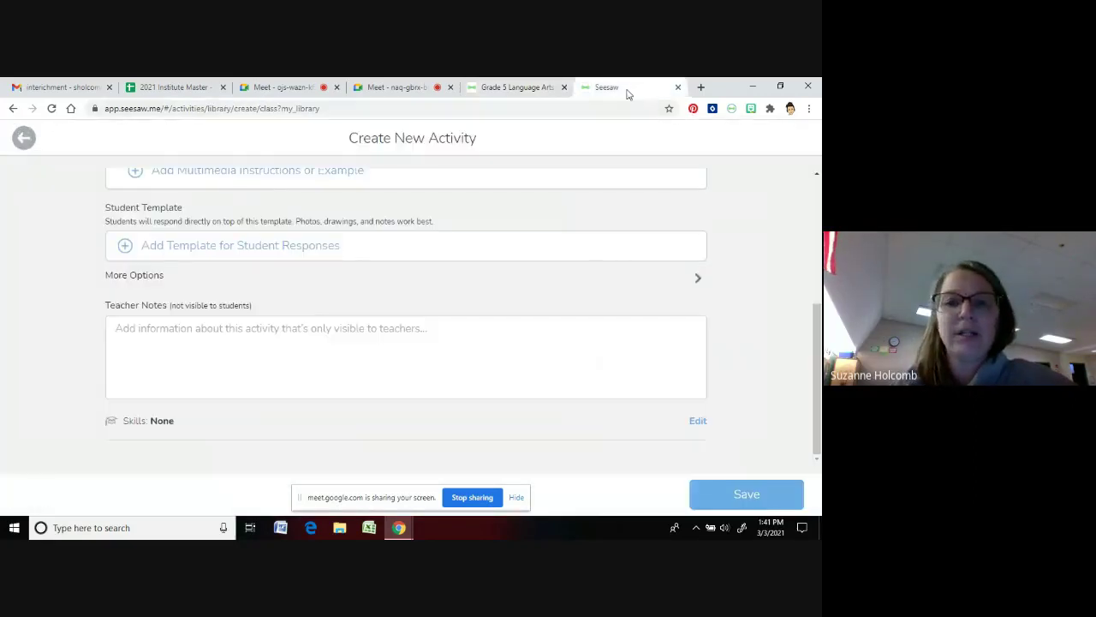
scroll(501, 205, up, 3)
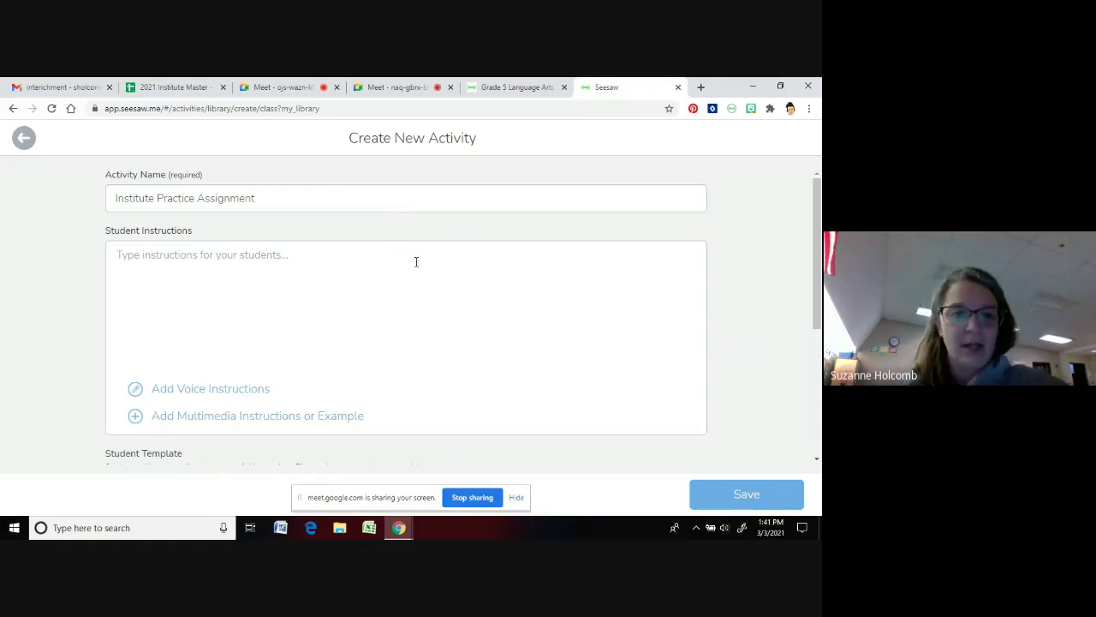
scroll(406, 294, down, 3)
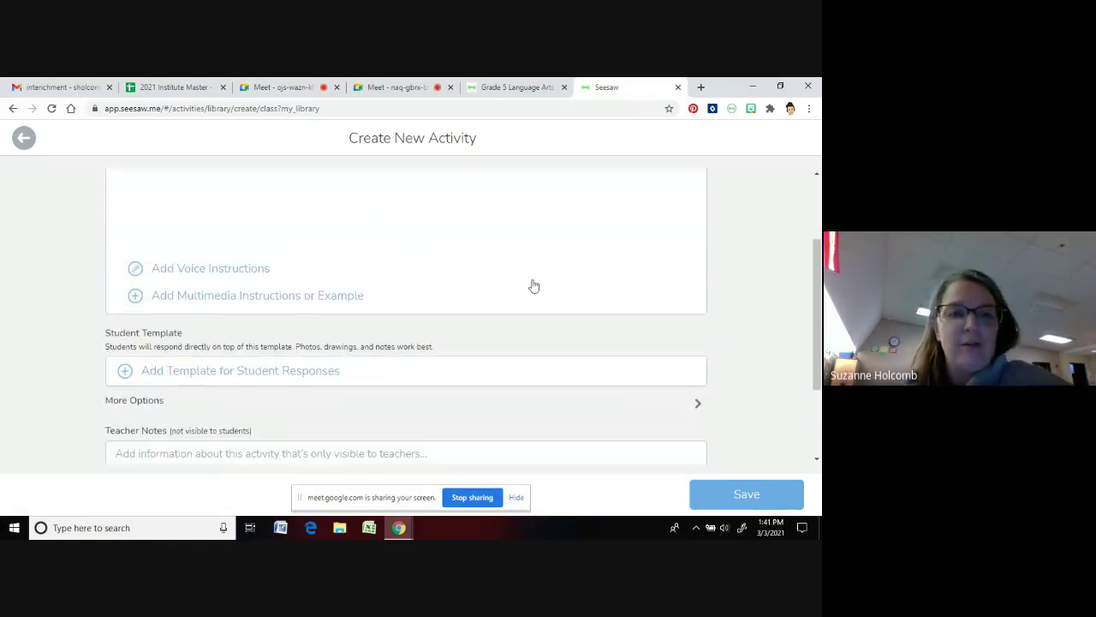
scroll(330, 371, down, 1)
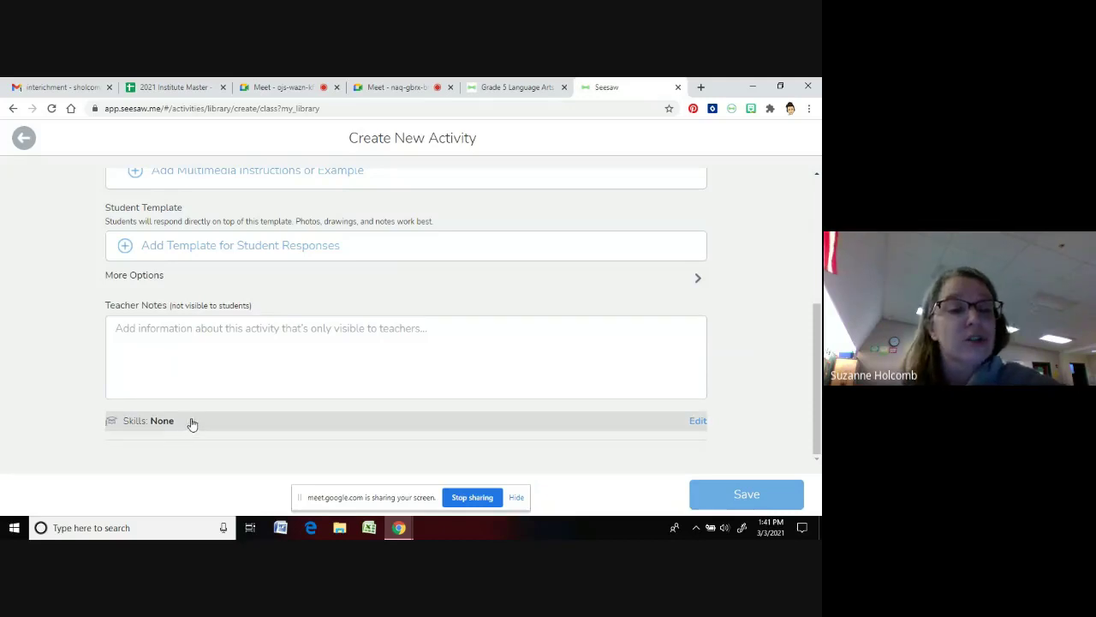
scroll(265, 269, up, 5)
scroll(286, 286, down, 1)
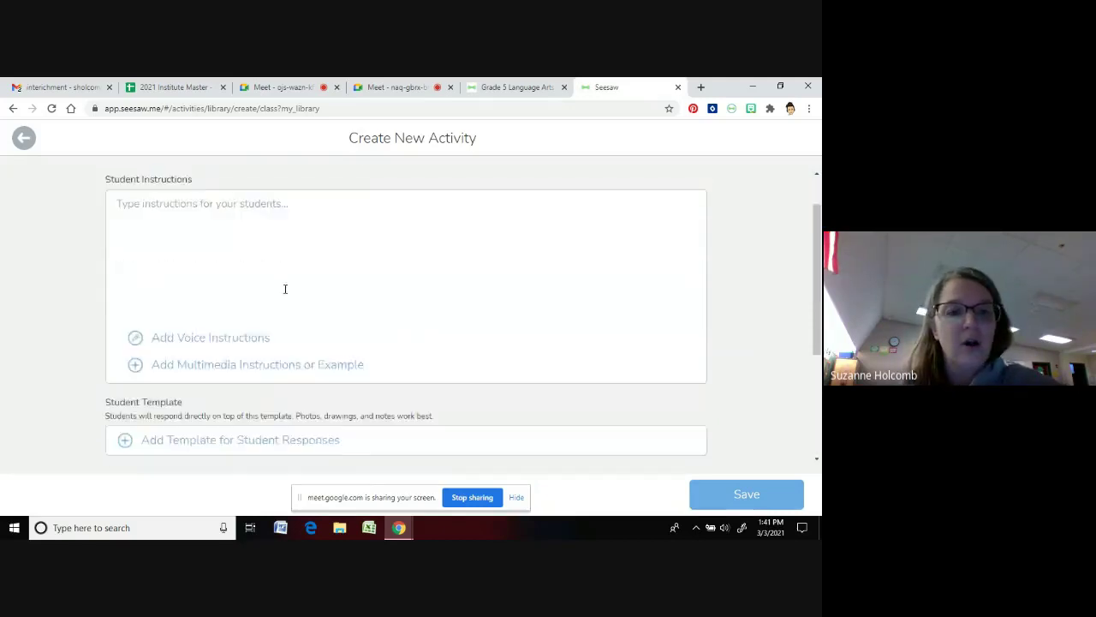
scroll(285, 291, down, 2)
Expand the new activity's additional options and open its skills for editing
click(142, 276)
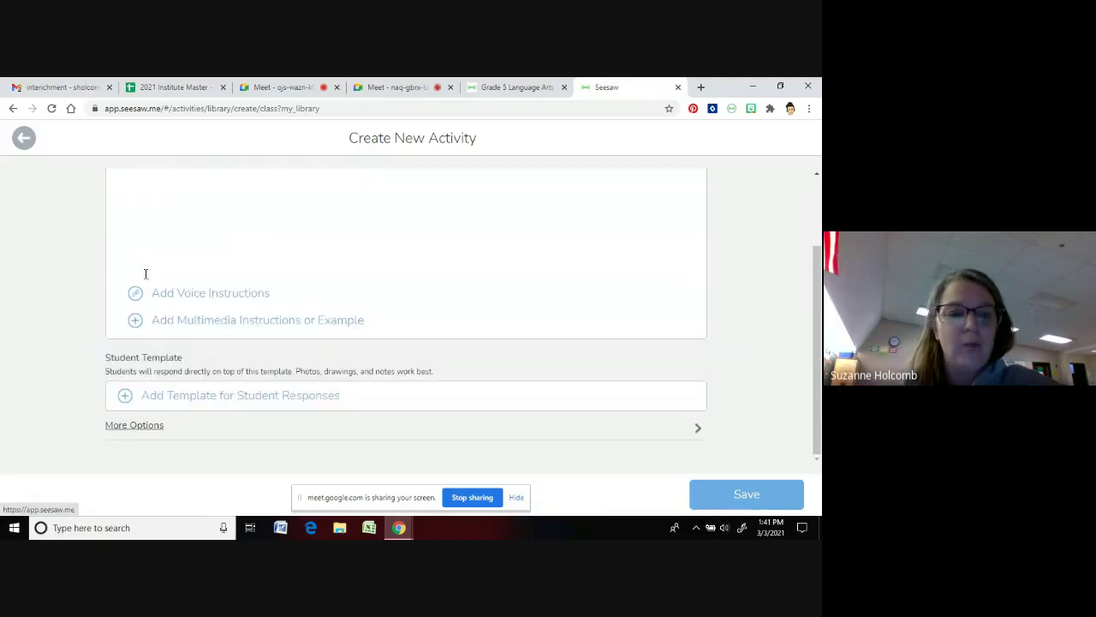
click(154, 434)
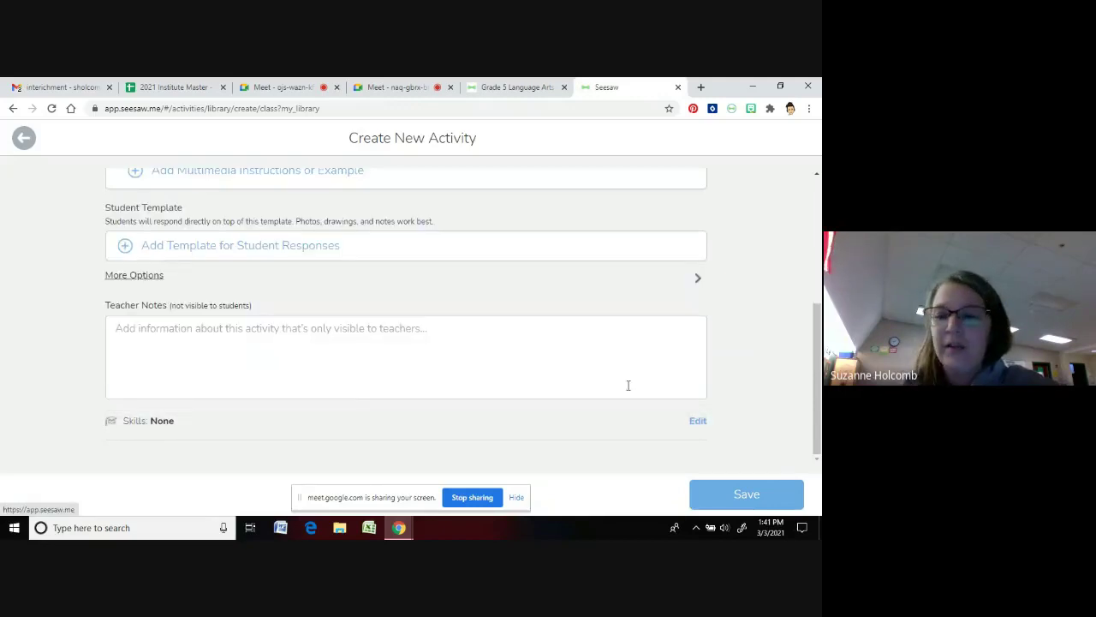
click(695, 421)
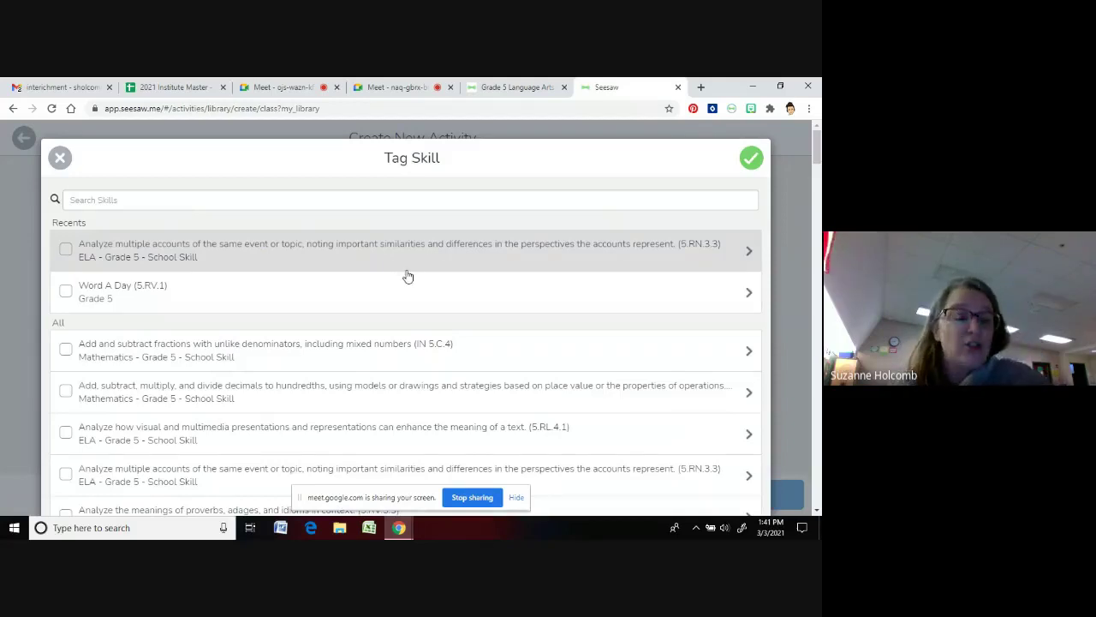
Examine the list of Grade 5 ELA and mathematics skills available for tagging the activity
scroll(414, 277, down, 5)
scroll(418, 285, down, 1)
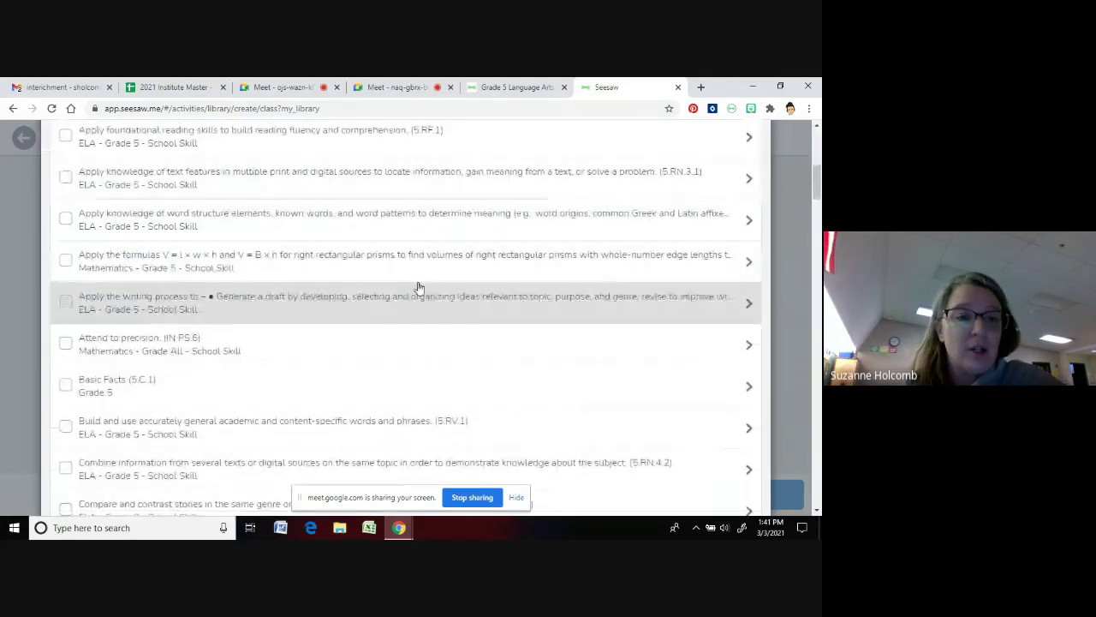
scroll(420, 295, down, 1)
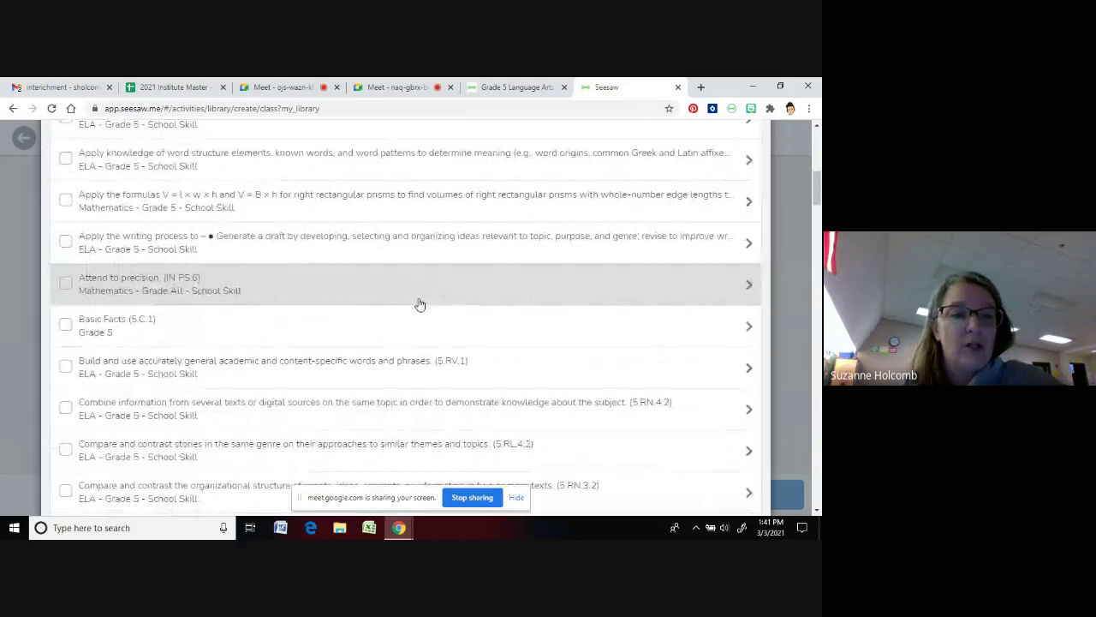
scroll(419, 299, down, 1)
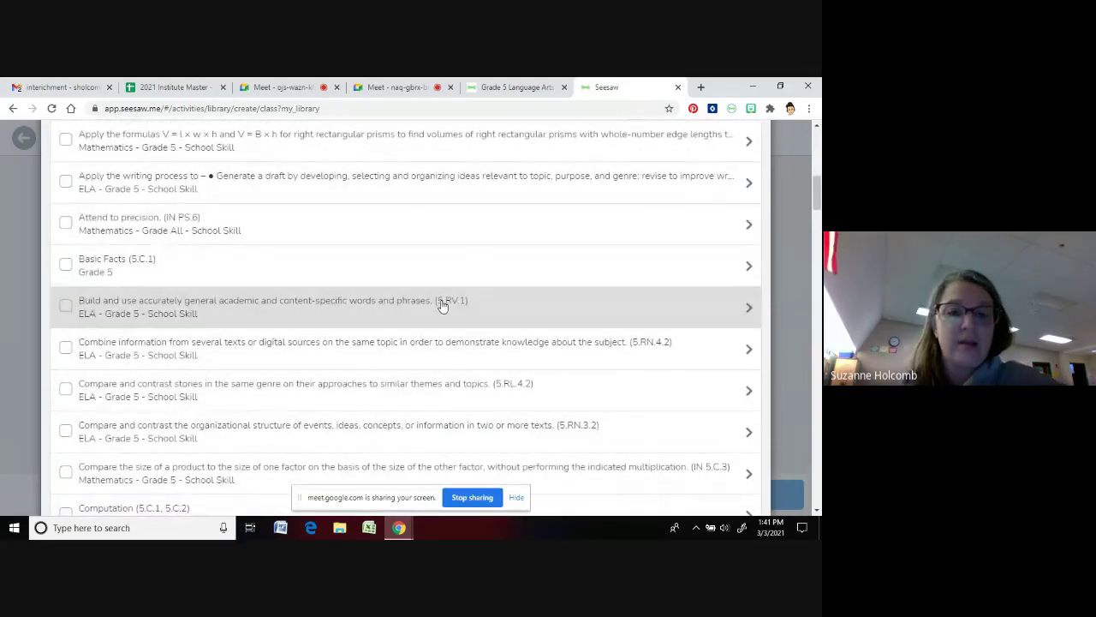
scroll(501, 333, down, 1)
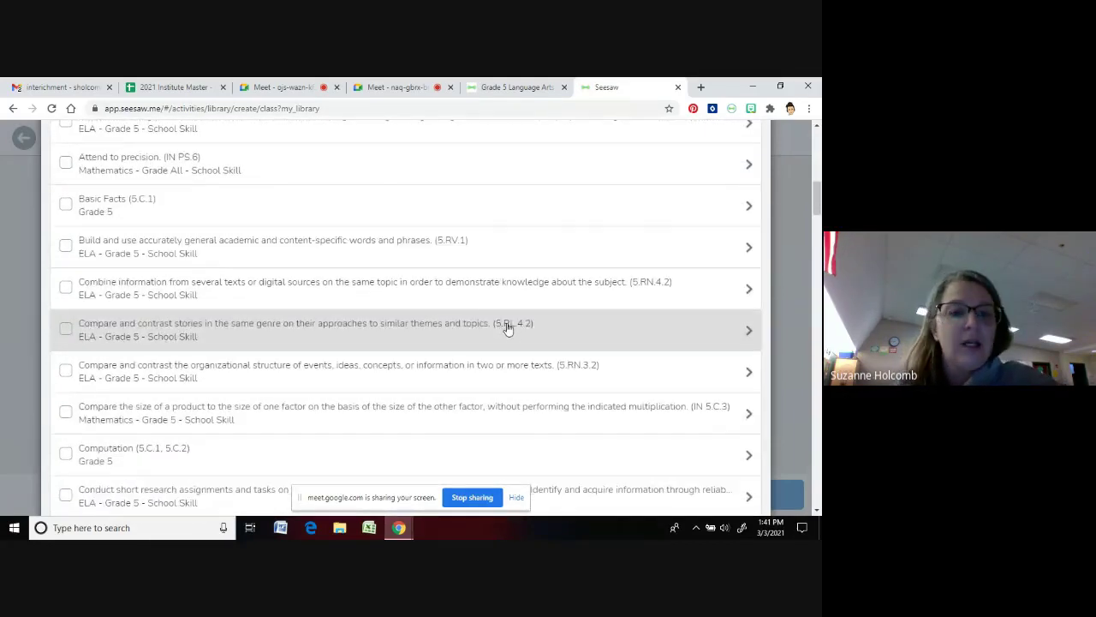
scroll(506, 337, down, 1)
scroll(501, 336, up, 4)
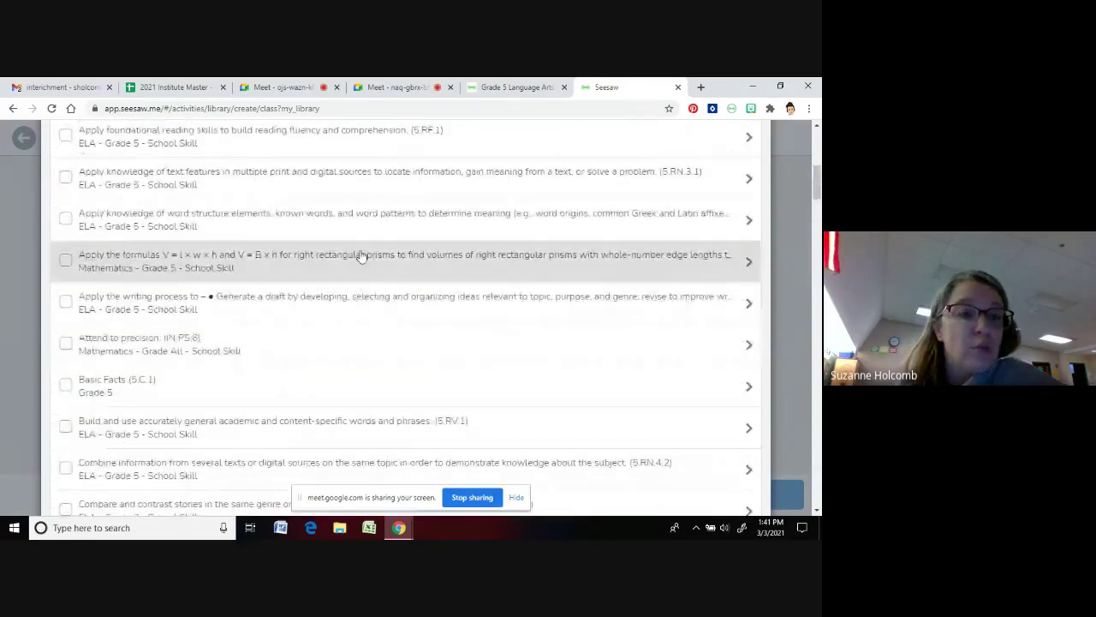
Select the word structure elements skill and the rectangular prism volume formulas skill, and clear both selections
click(348, 225)
click(339, 269)
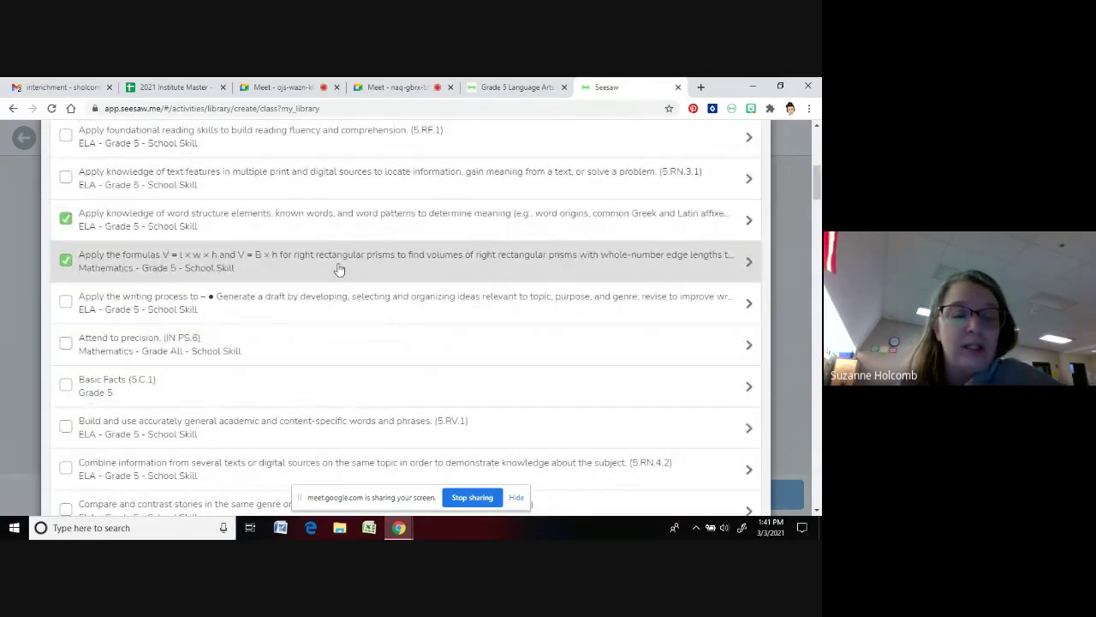
click(322, 221)
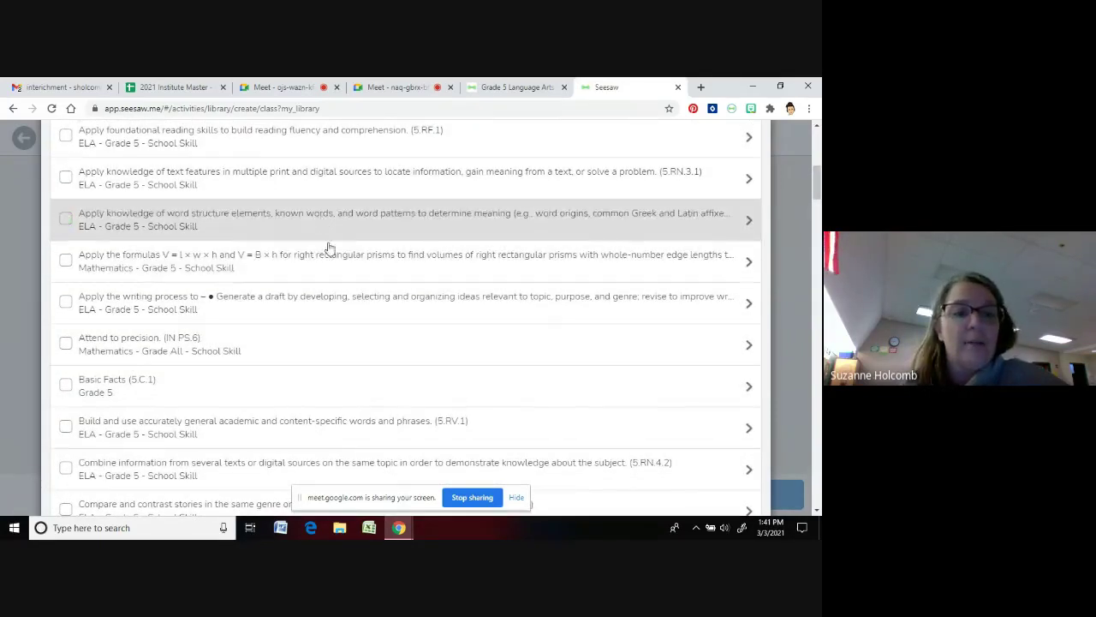
click(330, 257)
Examine the list of Grade 5 ELA and mathematics skills for other skills that could be tagged on the activity
scroll(342, 283, down, 3)
scroll(381, 334, down, 1)
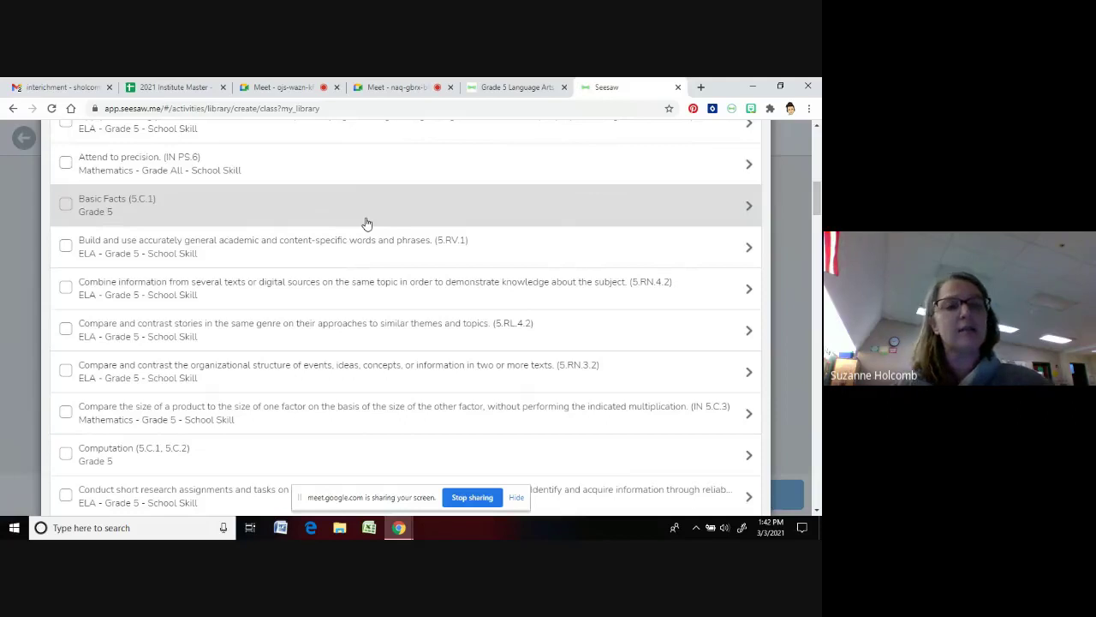
scroll(342, 257, down, 3)
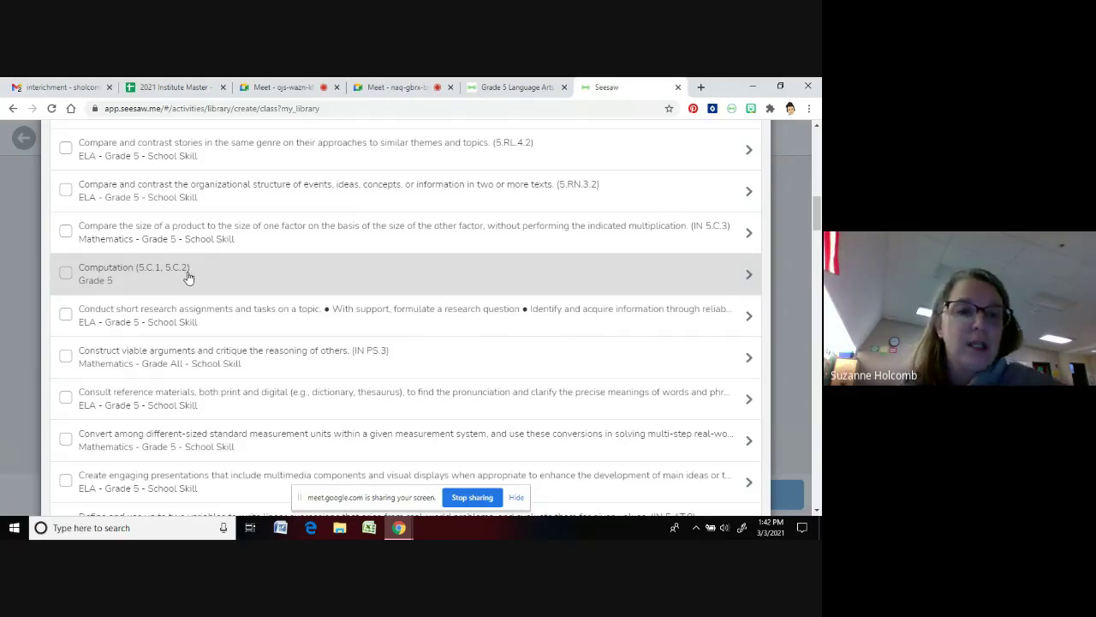
scroll(193, 278, up, 3)
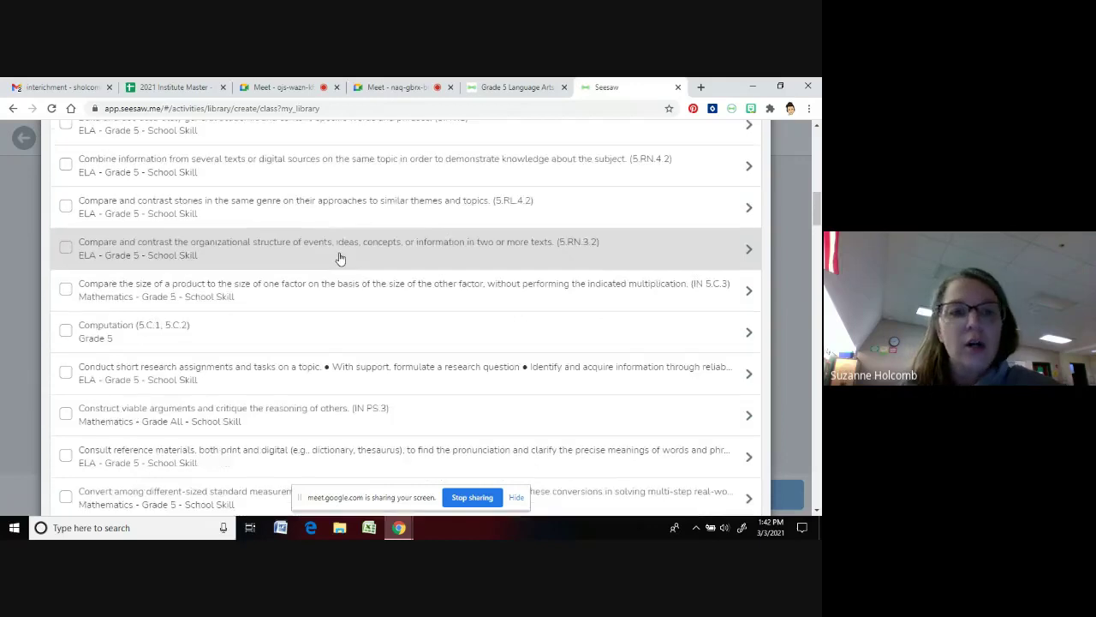
scroll(289, 231, up, 2)
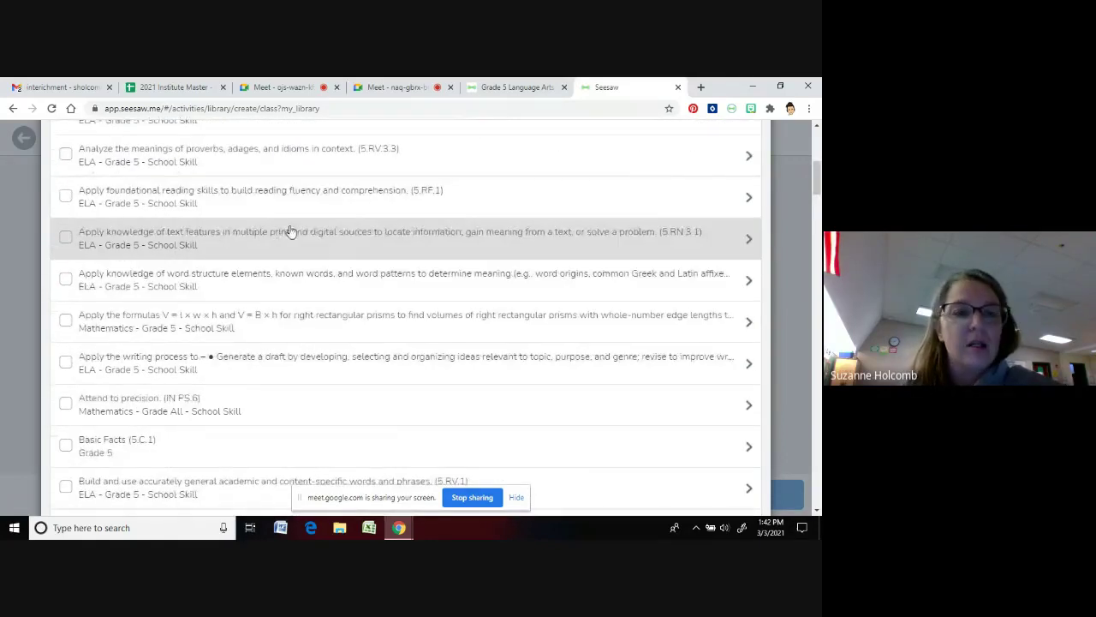
scroll(291, 230, up, 2)
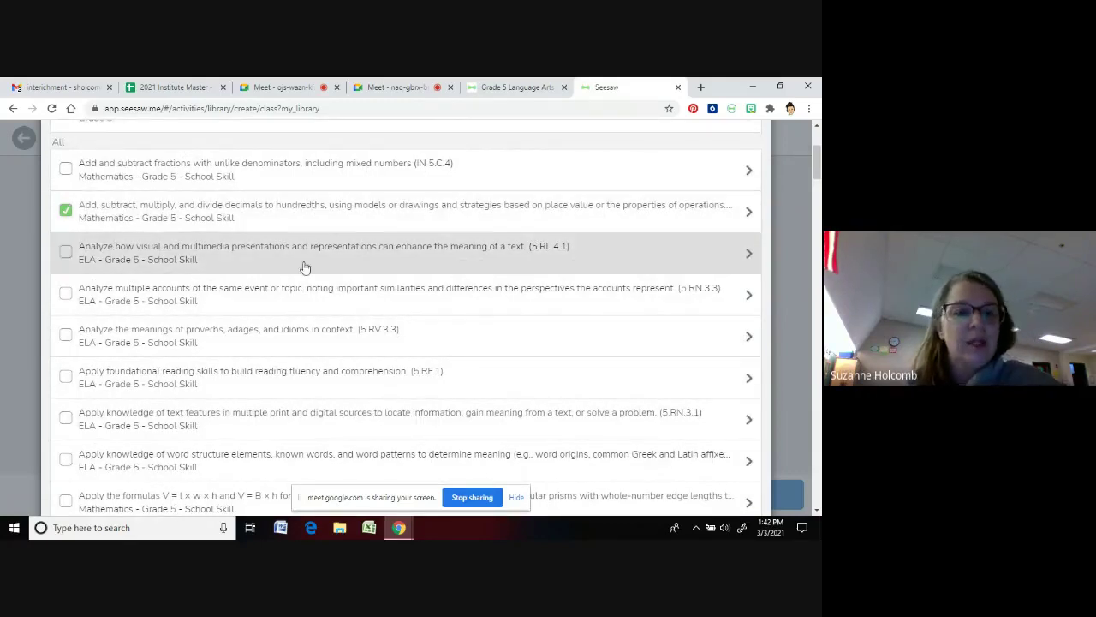
scroll(274, 246, down, 1)
scroll(291, 257, down, 3)
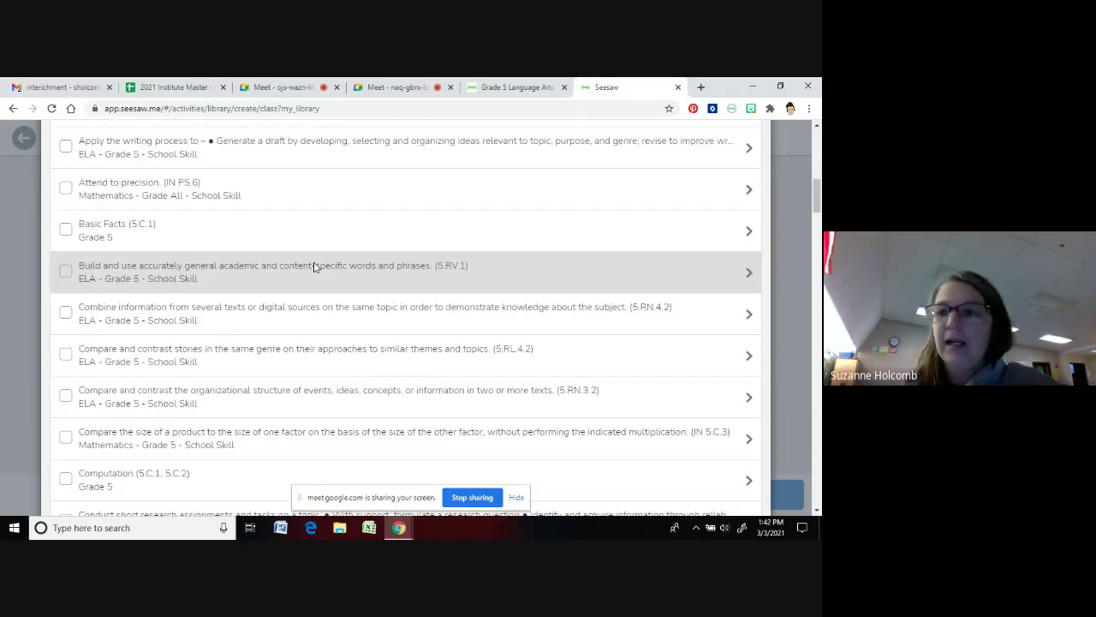
Confirm the selected decimal operations skill as the activity's tag and save the Institute Practice Assignment activity
scroll(314, 267, up, 5)
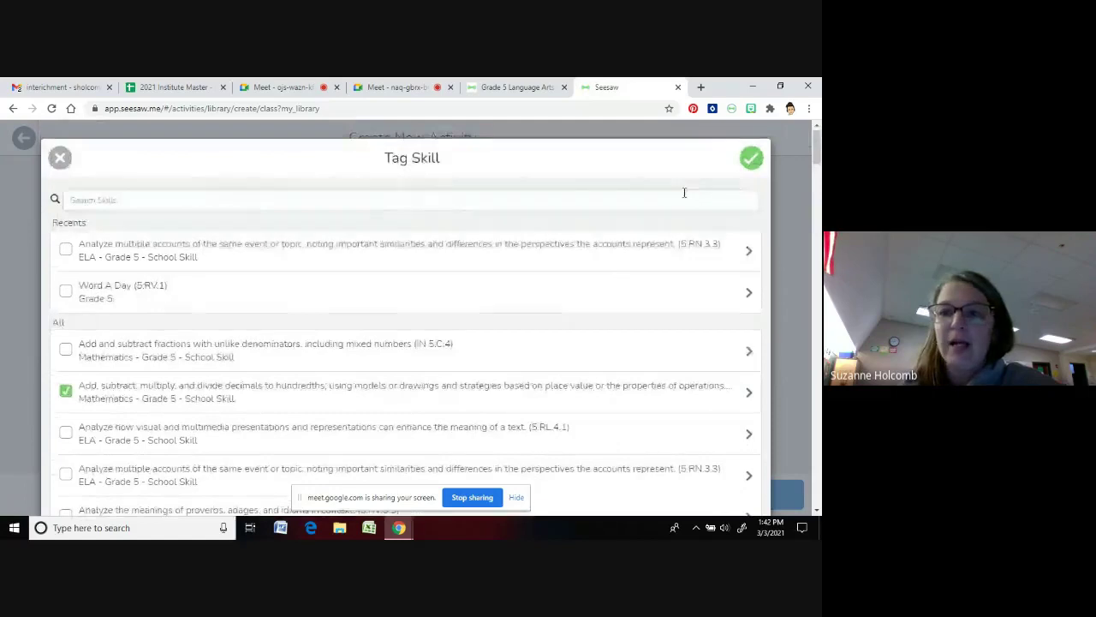
click(750, 159)
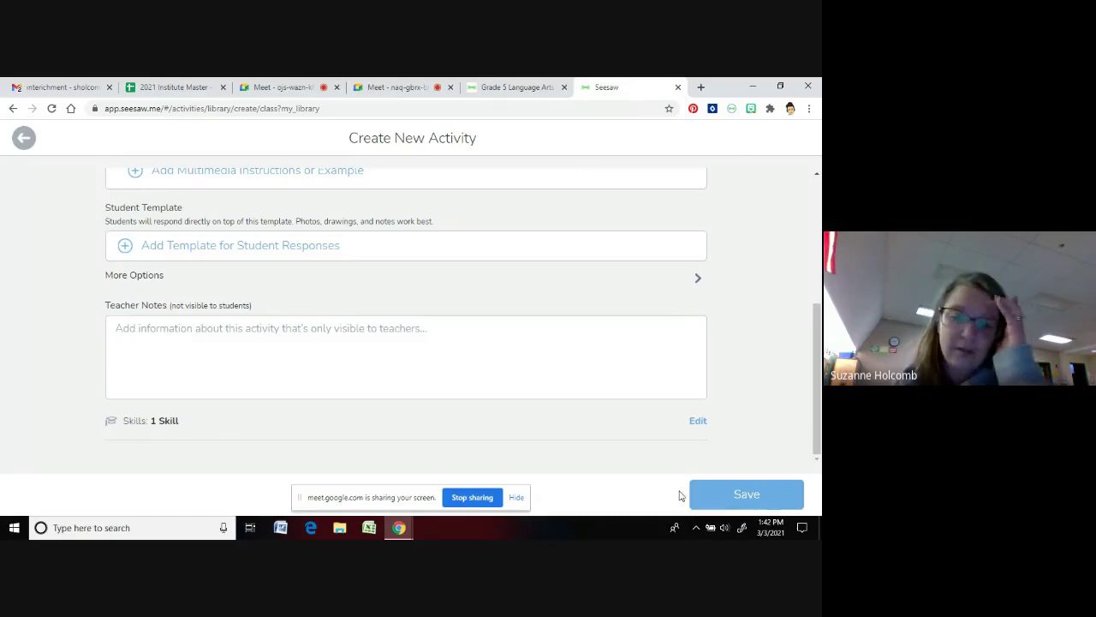
click(720, 496)
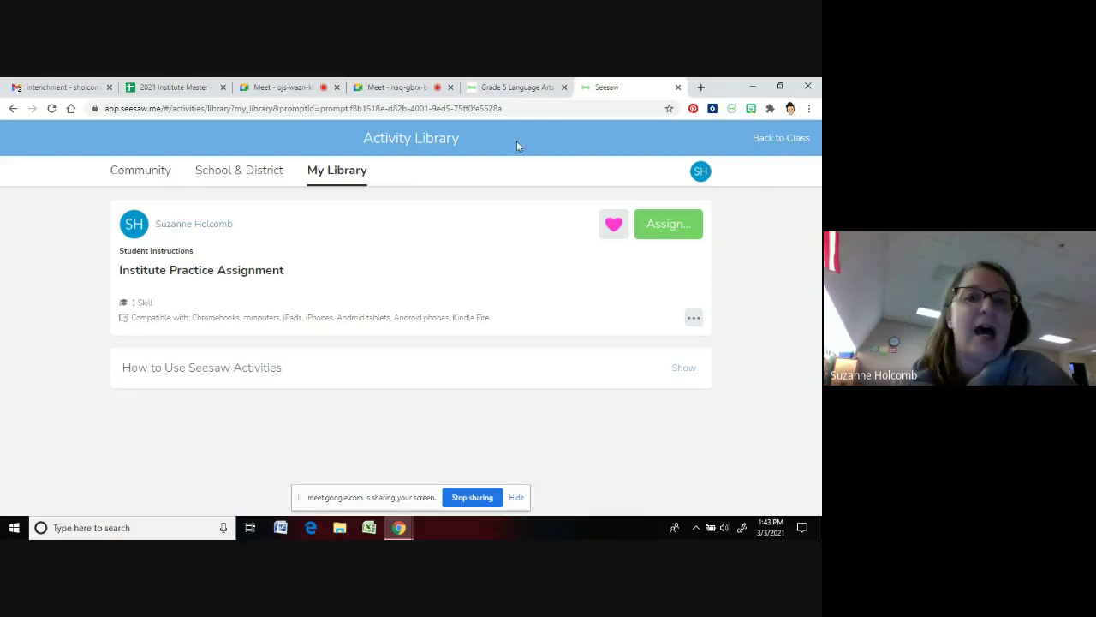
Return to the Grade 5 Language Arts class and look through its archived activities for a Word a Day vocab assignment
click(786, 140)
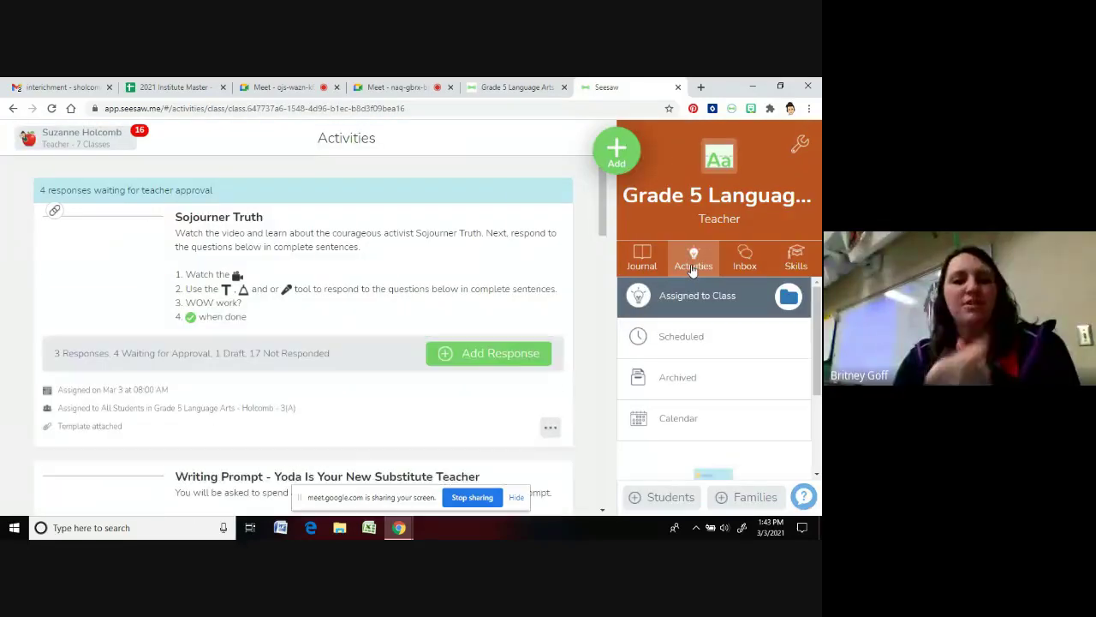
click(668, 378)
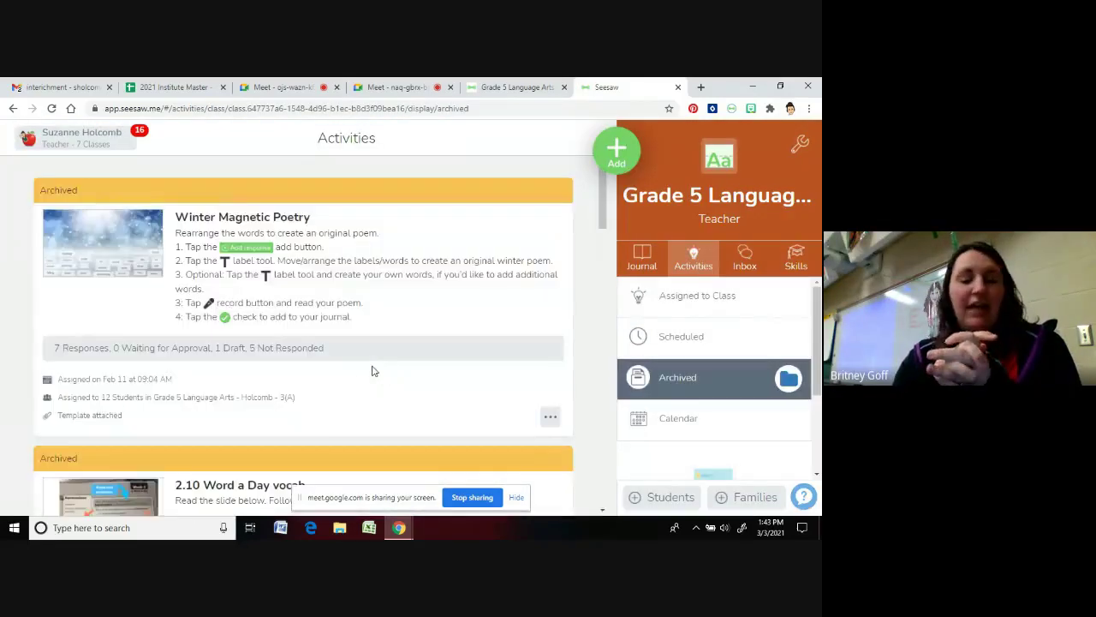
scroll(360, 377, down, 10)
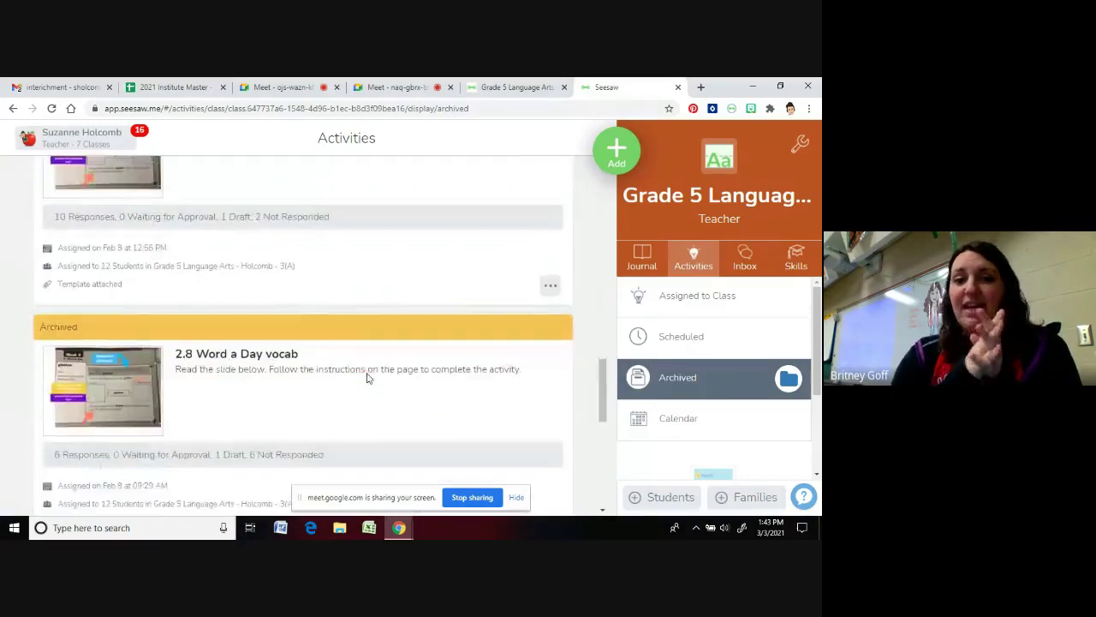
scroll(377, 381, down, 10)
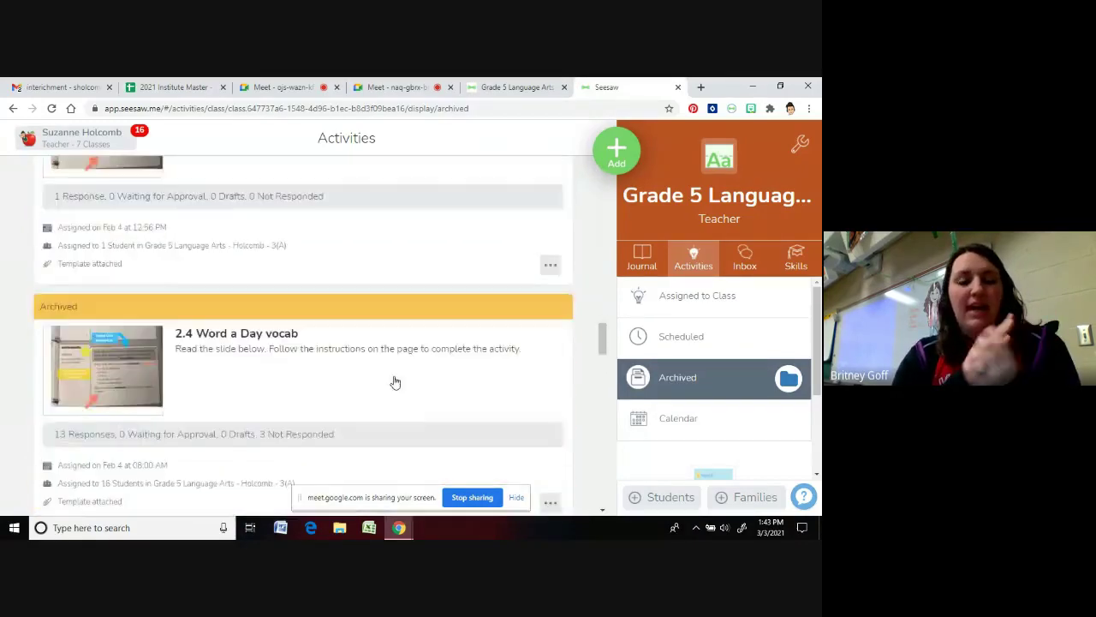
scroll(395, 382, down, 3)
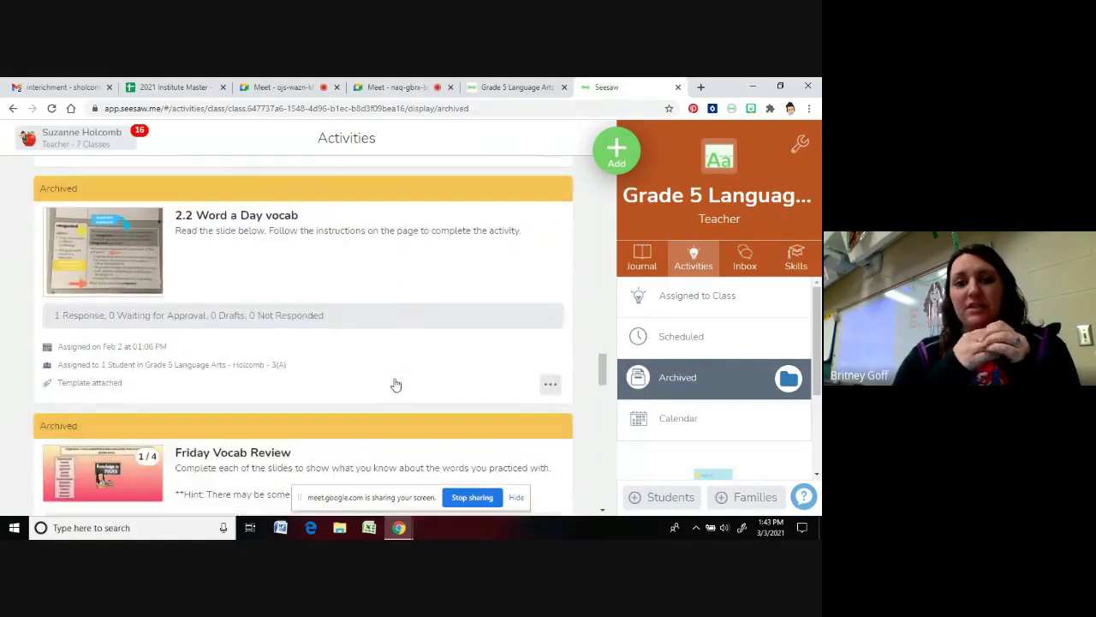
scroll(394, 383, down, 10)
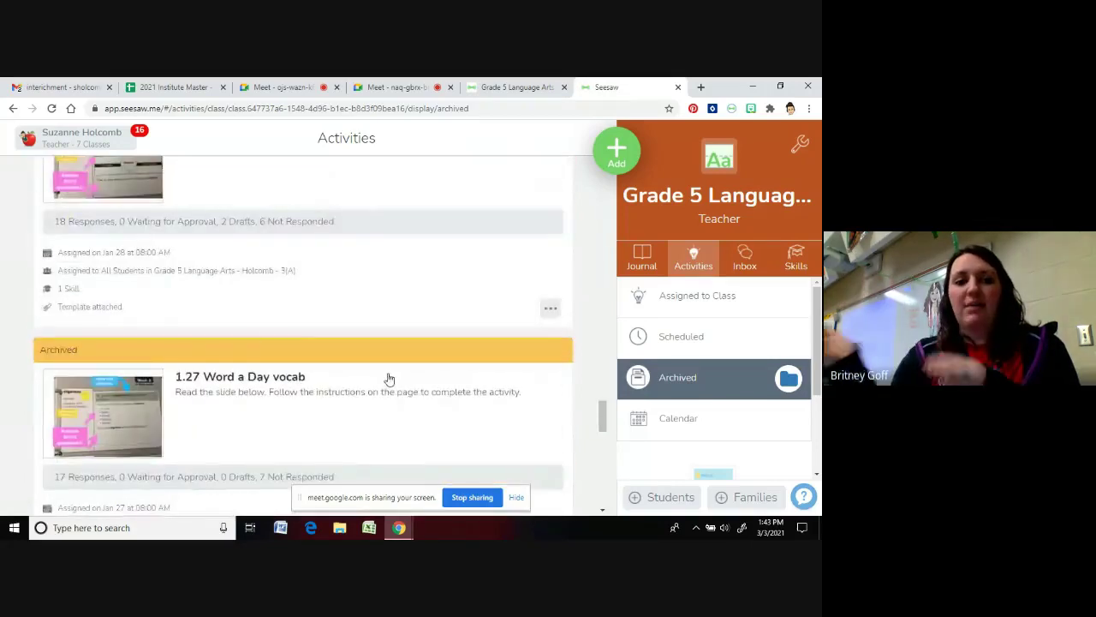
scroll(317, 274, up, 3)
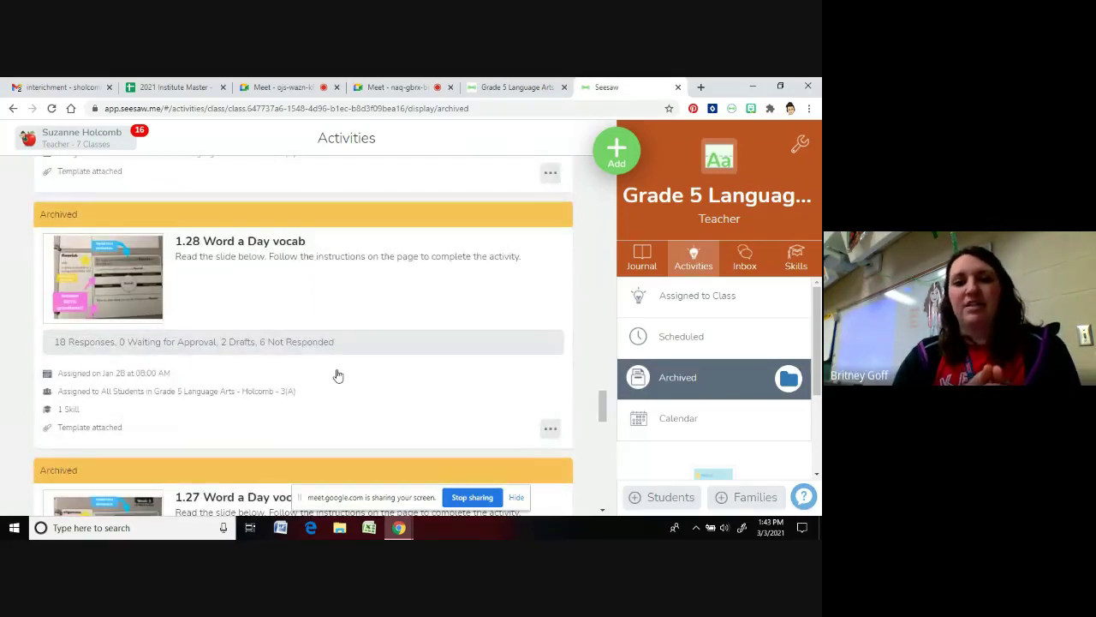
scroll(339, 376, up, 5)
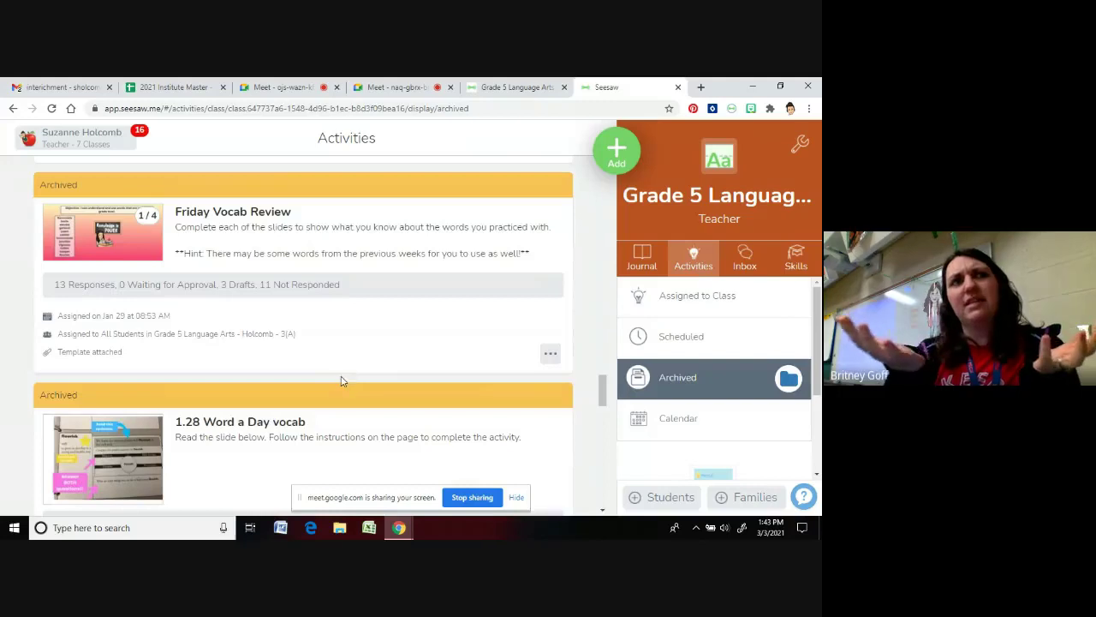
scroll(341, 381, up, 6)
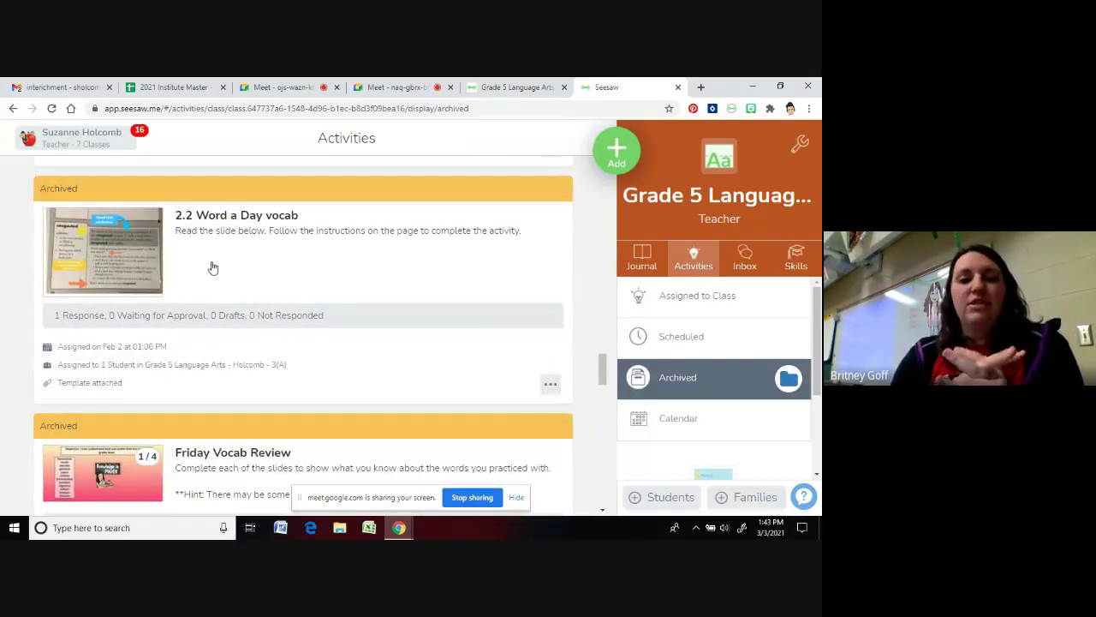
Open the student's response to the archived 2.2 Word a Day vocab activity and open its skill tagging
click(192, 322)
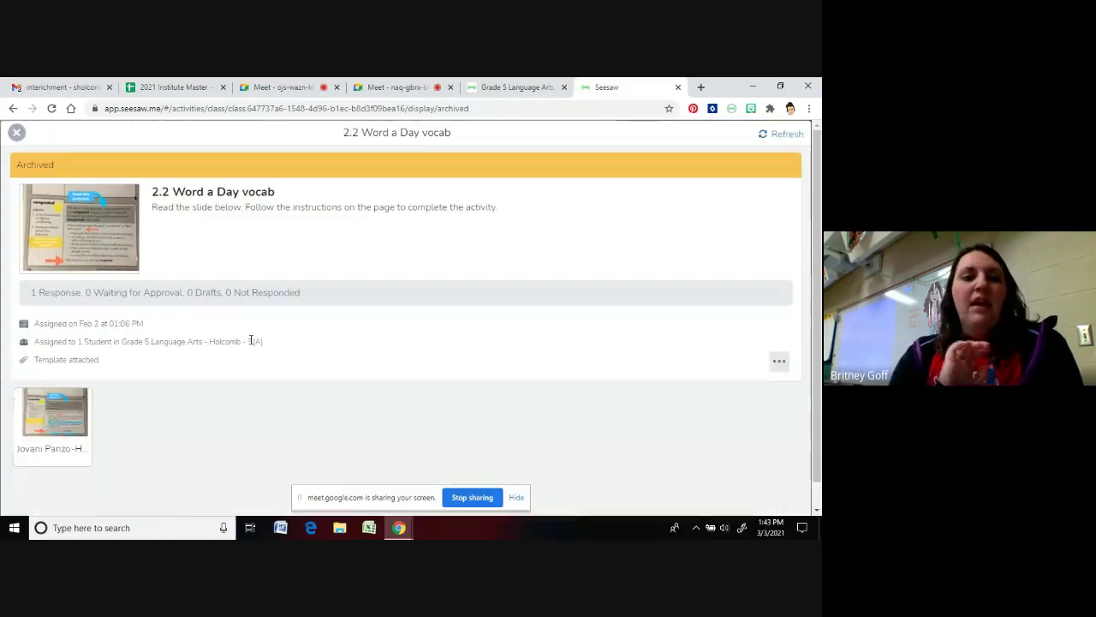
click(98, 421)
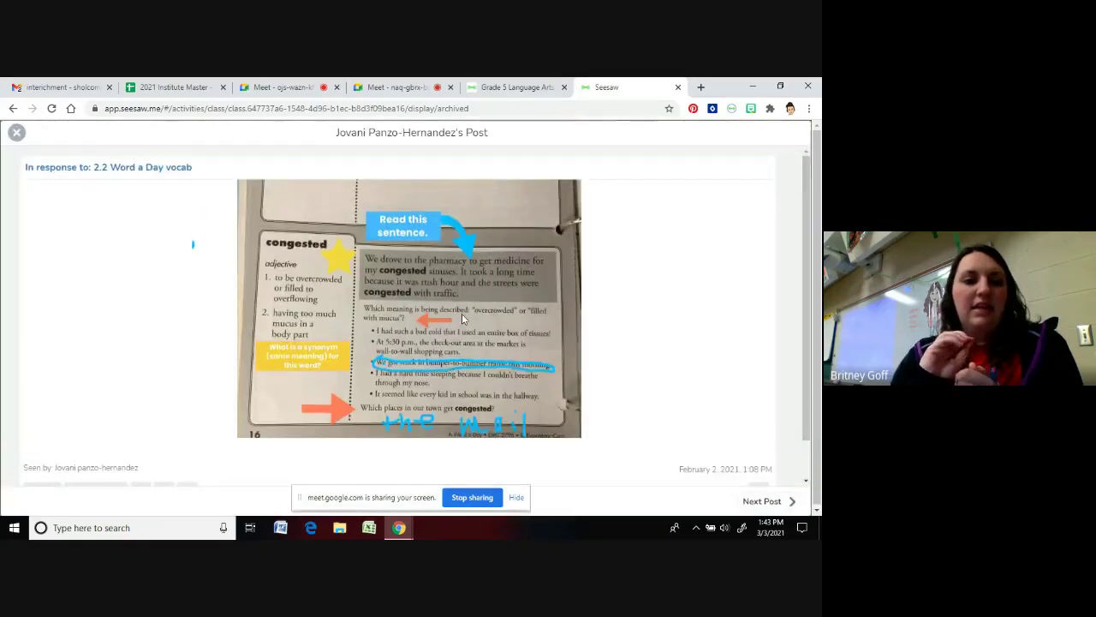
scroll(462, 313, down, 1)
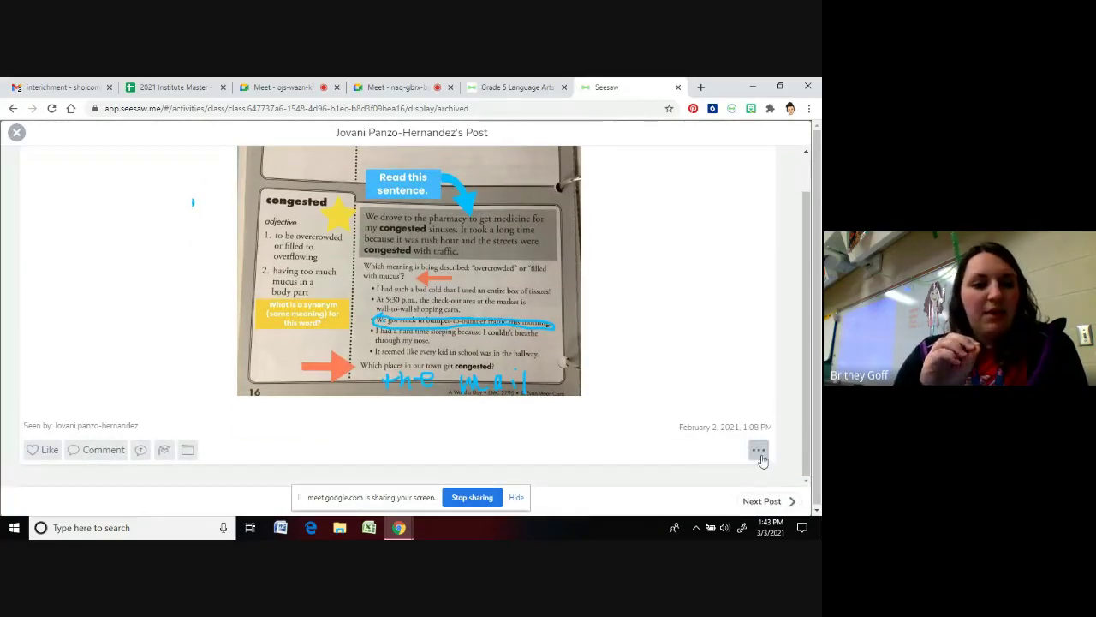
click(167, 452)
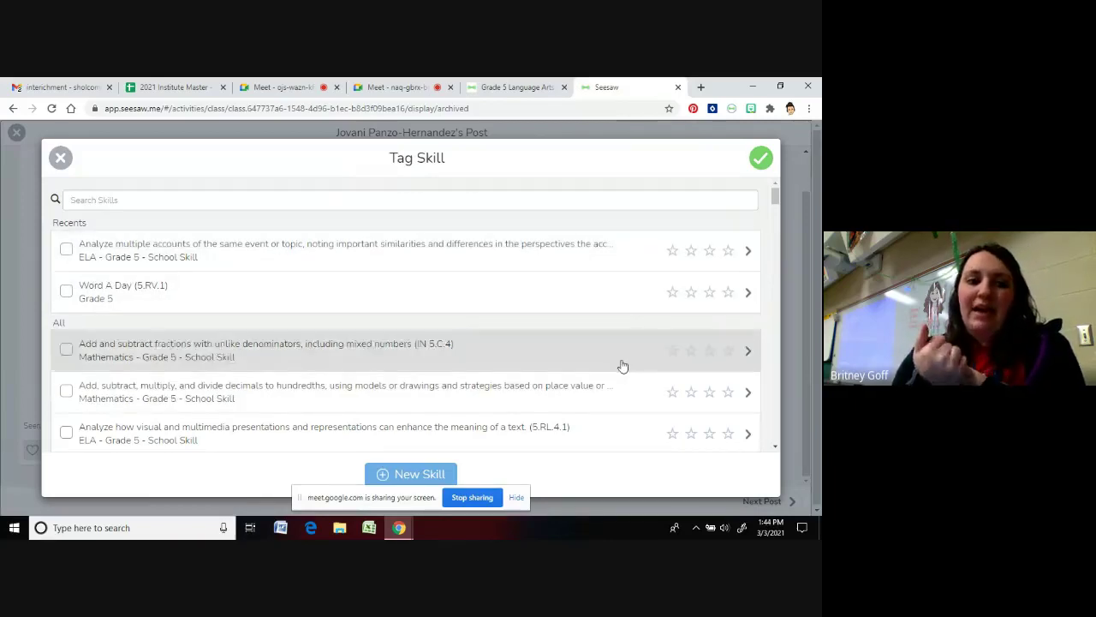
Examine the recent and complete skills lists with the star ratings available for the student's post
scroll(614, 376, down, 4)
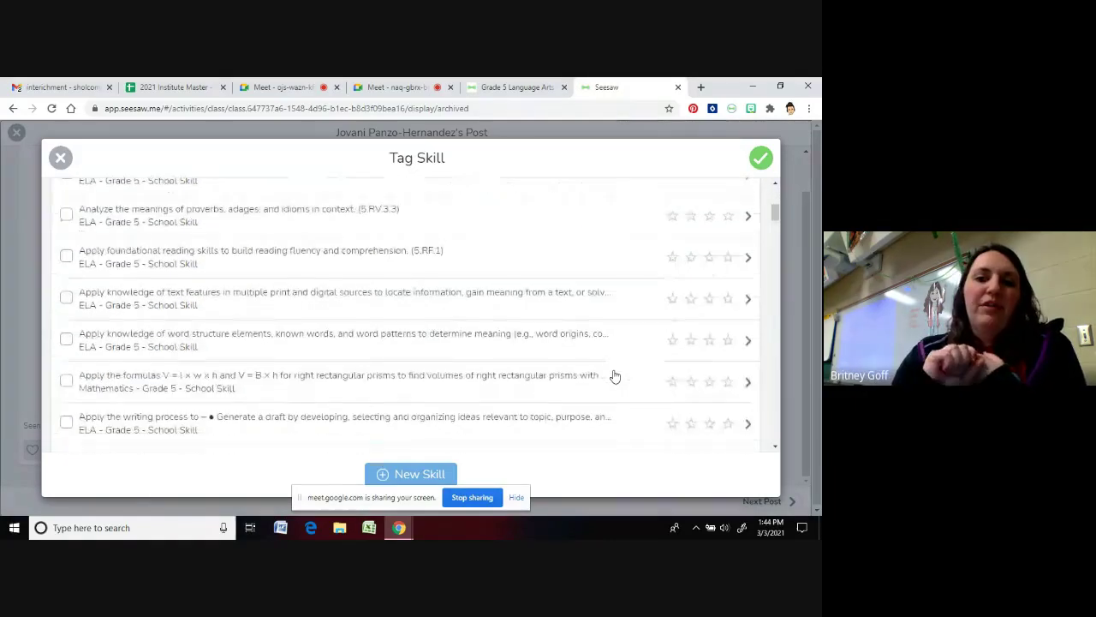
scroll(616, 377, up, 5)
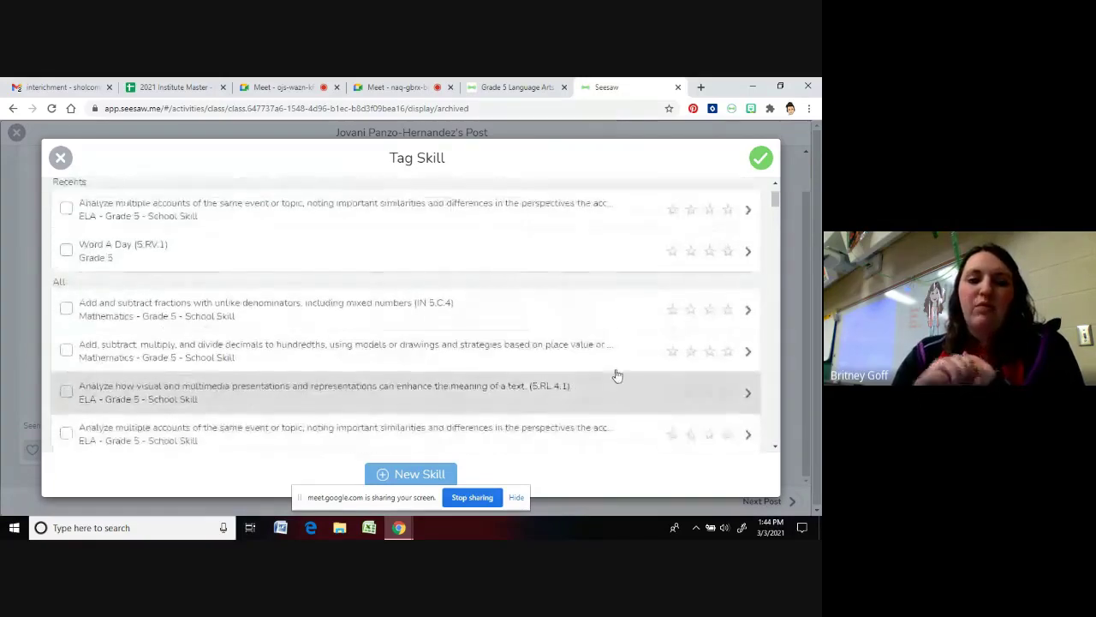
scroll(623, 378, down, 1)
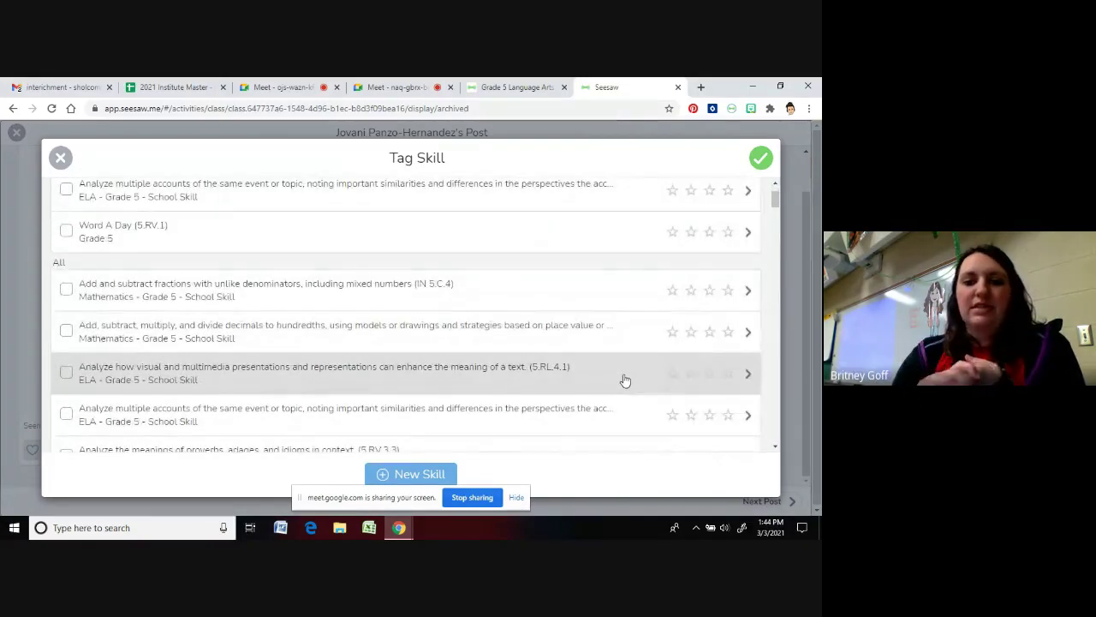
scroll(625, 379, up, 1)
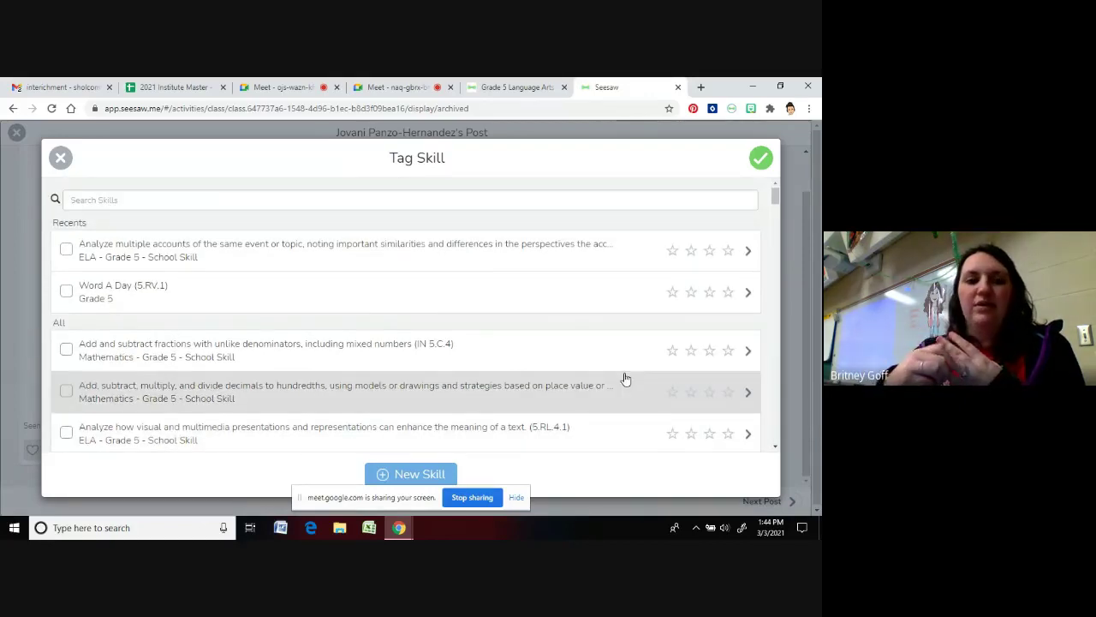
scroll(624, 379, down, 6)
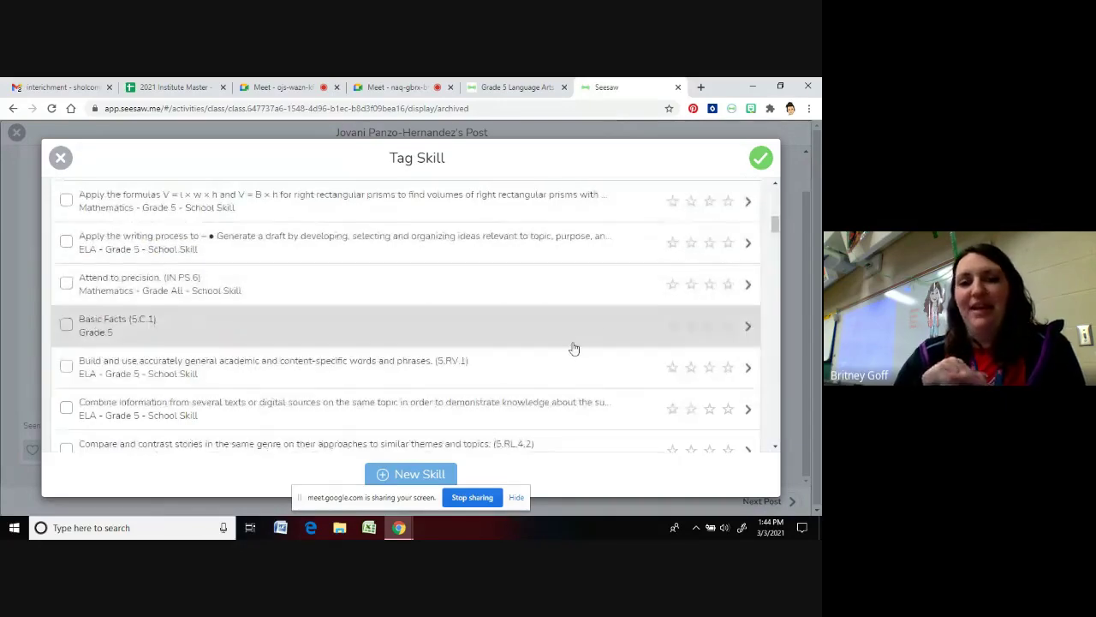
scroll(558, 348, down, 2)
scroll(557, 349, up, 5)
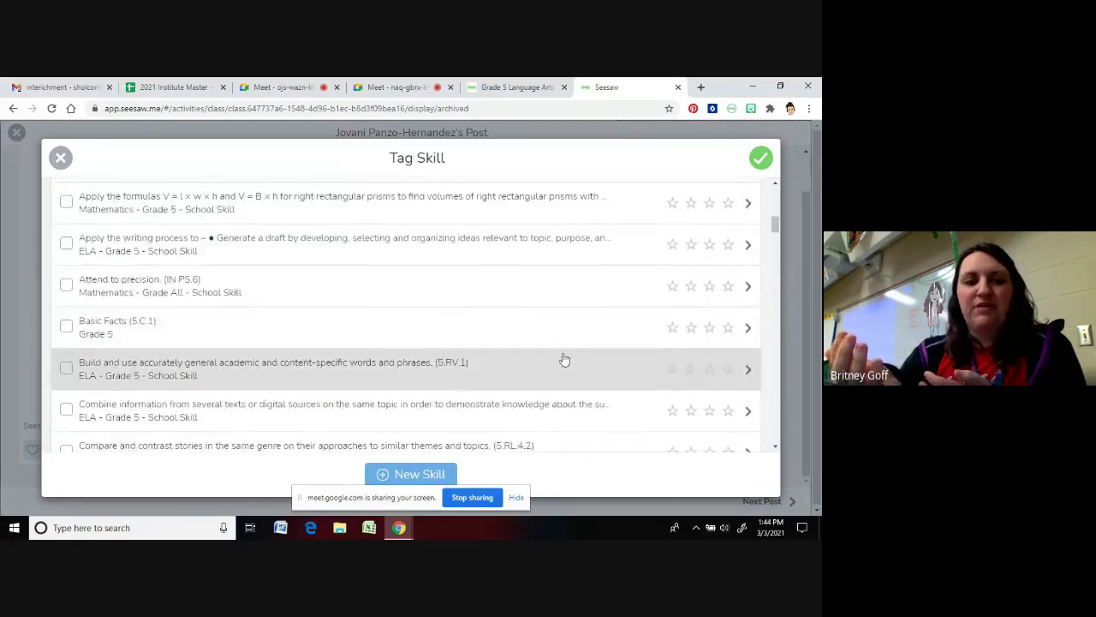
scroll(571, 362, up, 4)
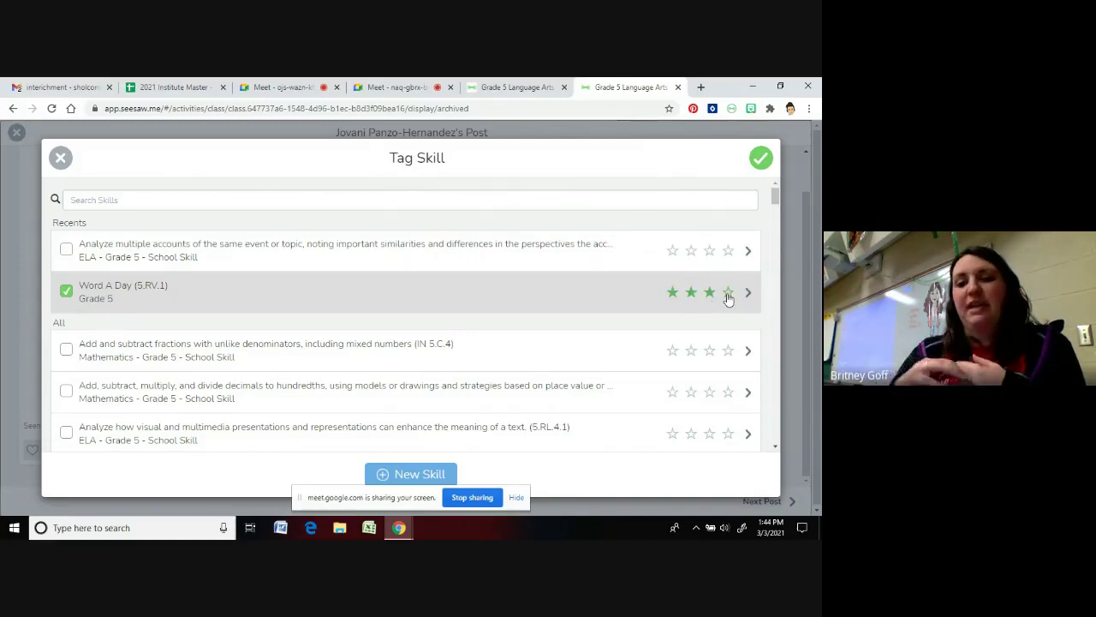
Try different star ratings on the Word A Day (5.RV.1) skill, including two and four stars
click(727, 293)
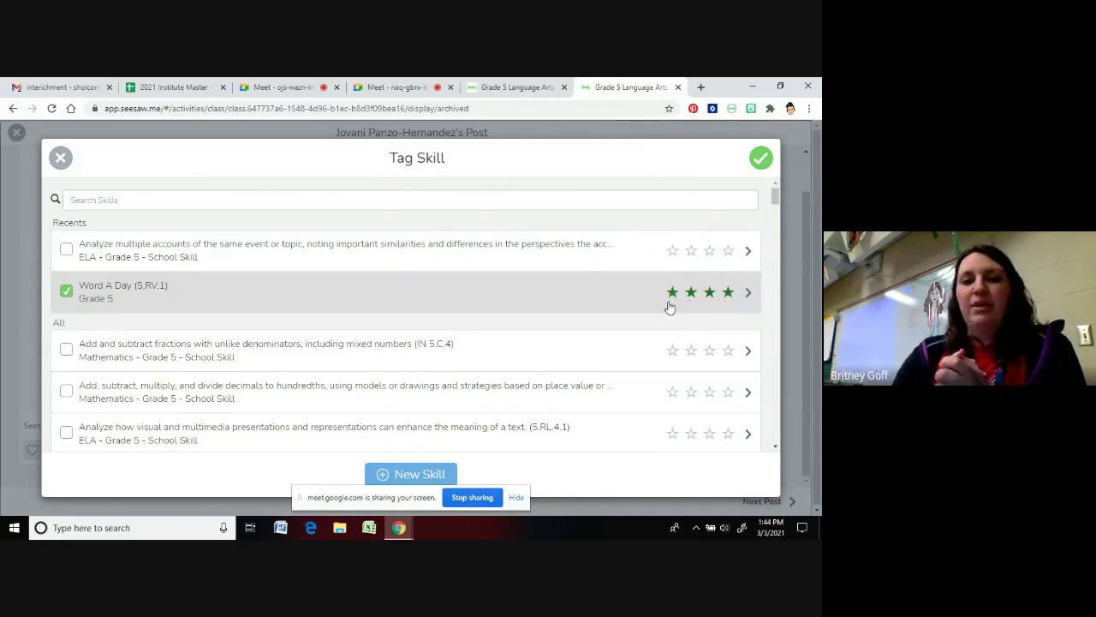
click(728, 295)
click(715, 299)
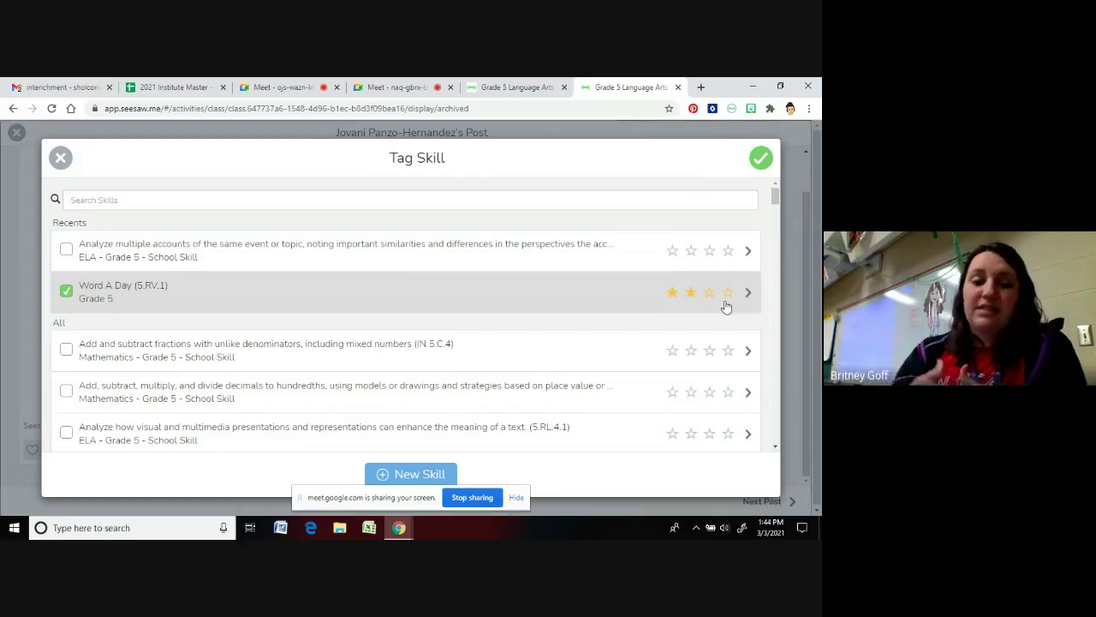
click(711, 304)
click(728, 305)
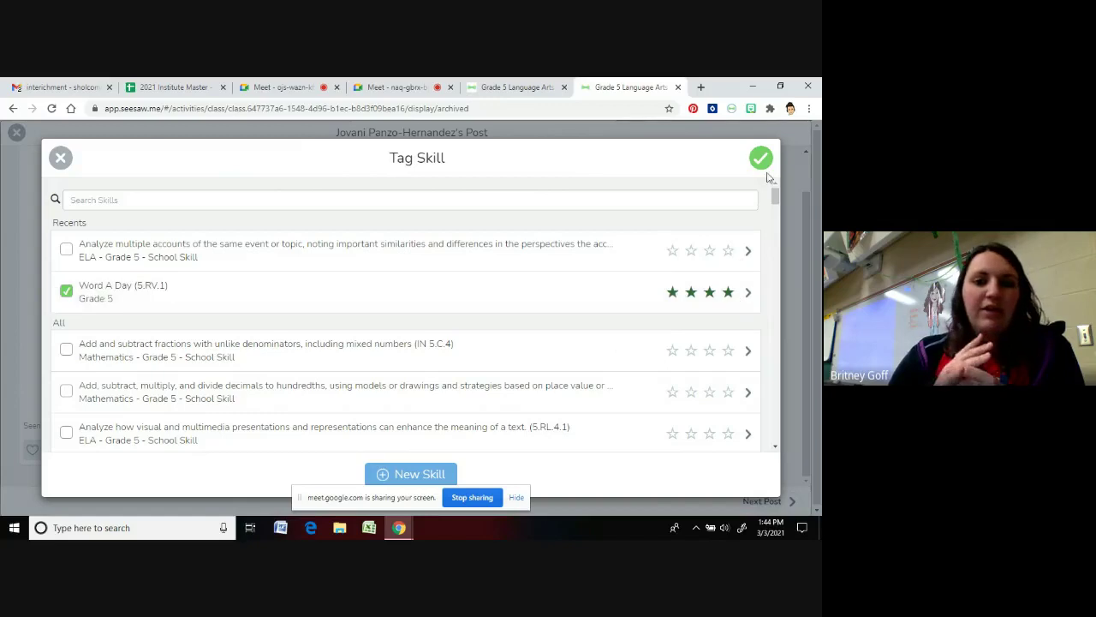
Rate the Word A Day (5.RV.1) skill three stars and save the rating on the student's post
click(713, 293)
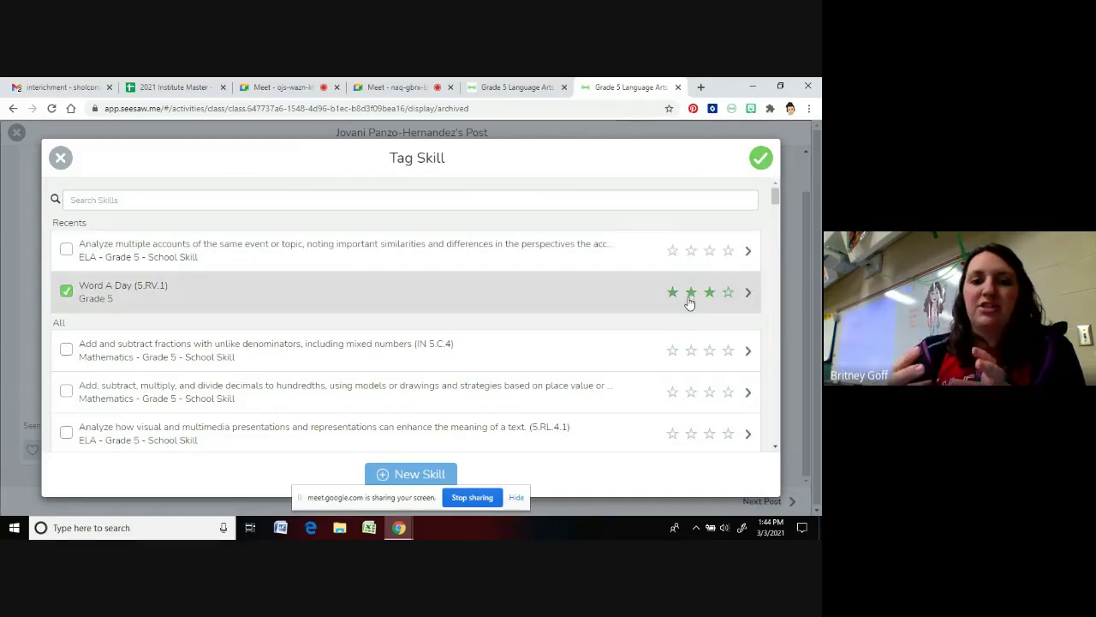
click(761, 158)
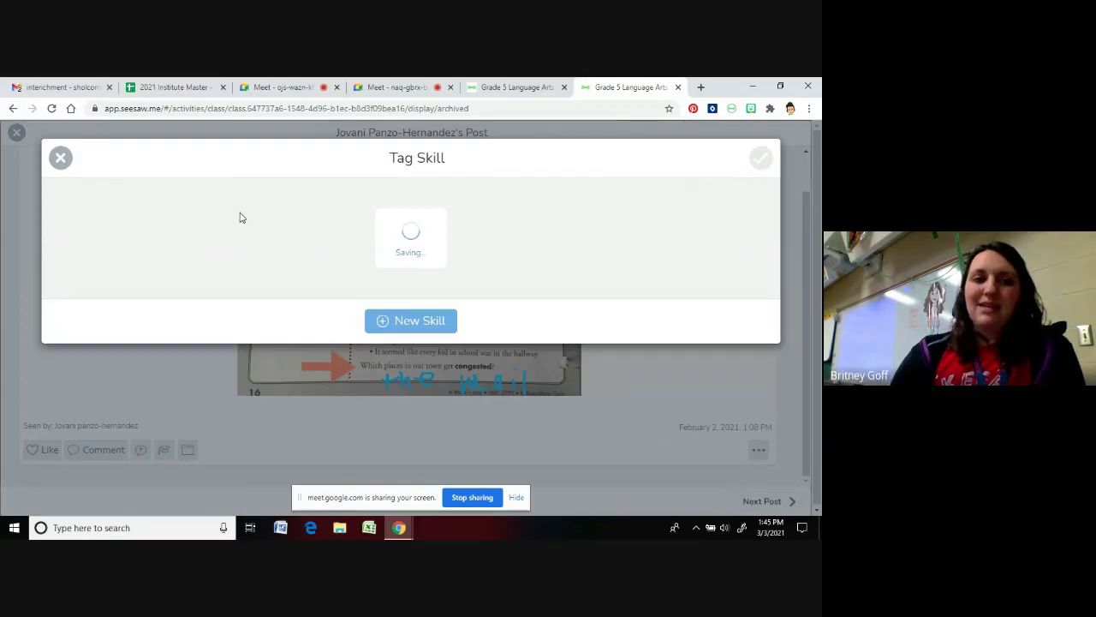
scroll(474, 295, up, 2)
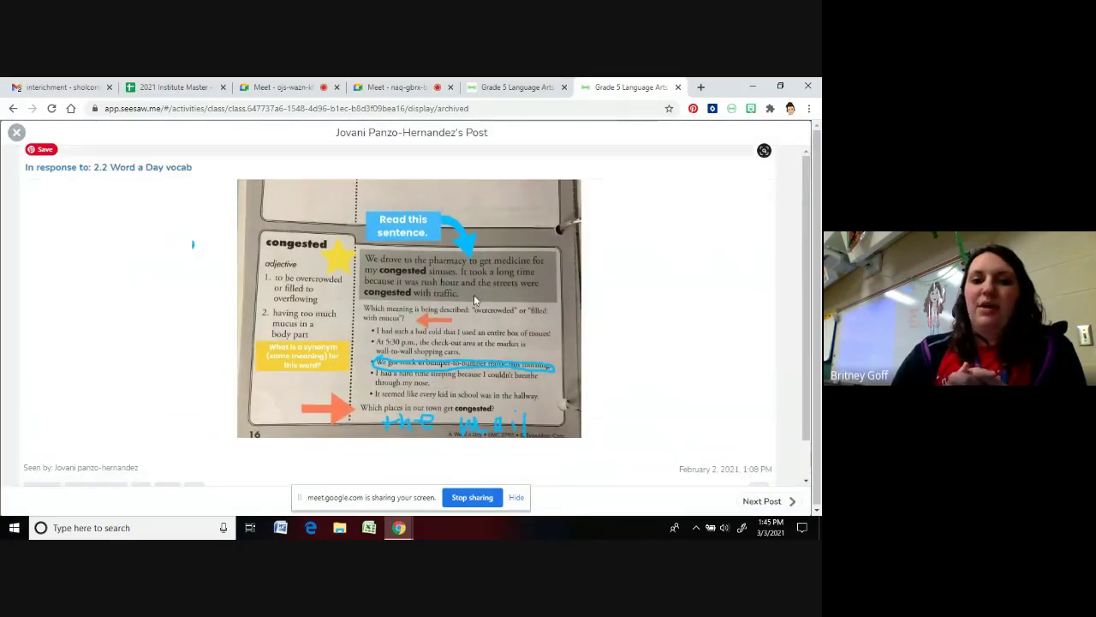
Close the student's response and the archived 2.2 Word a Day vocab activity, and open the class journal
click(16, 132)
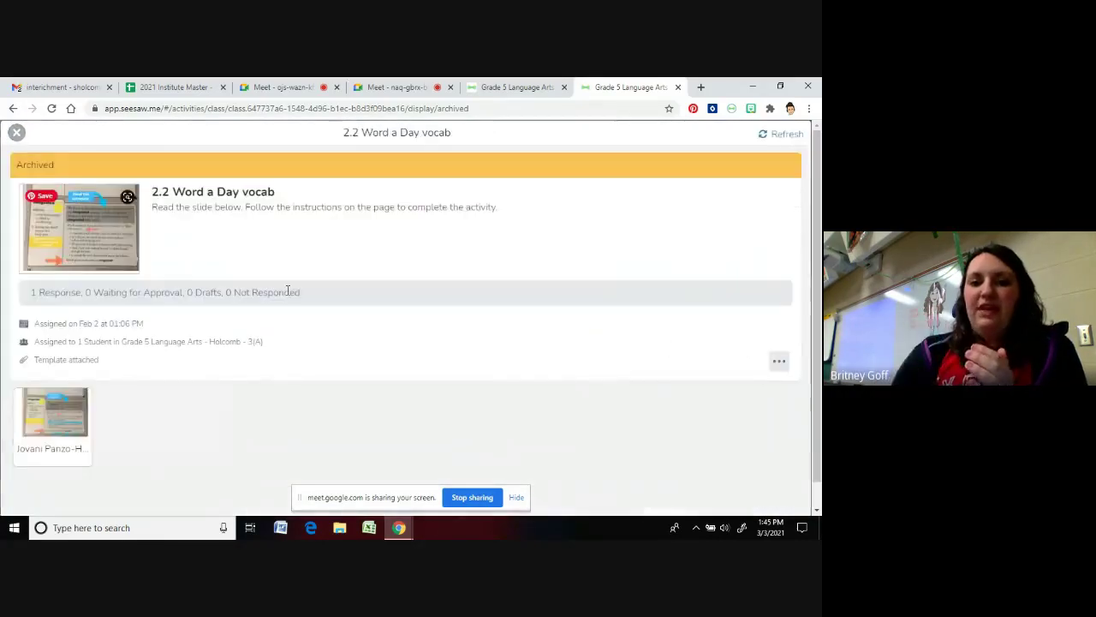
click(18, 134)
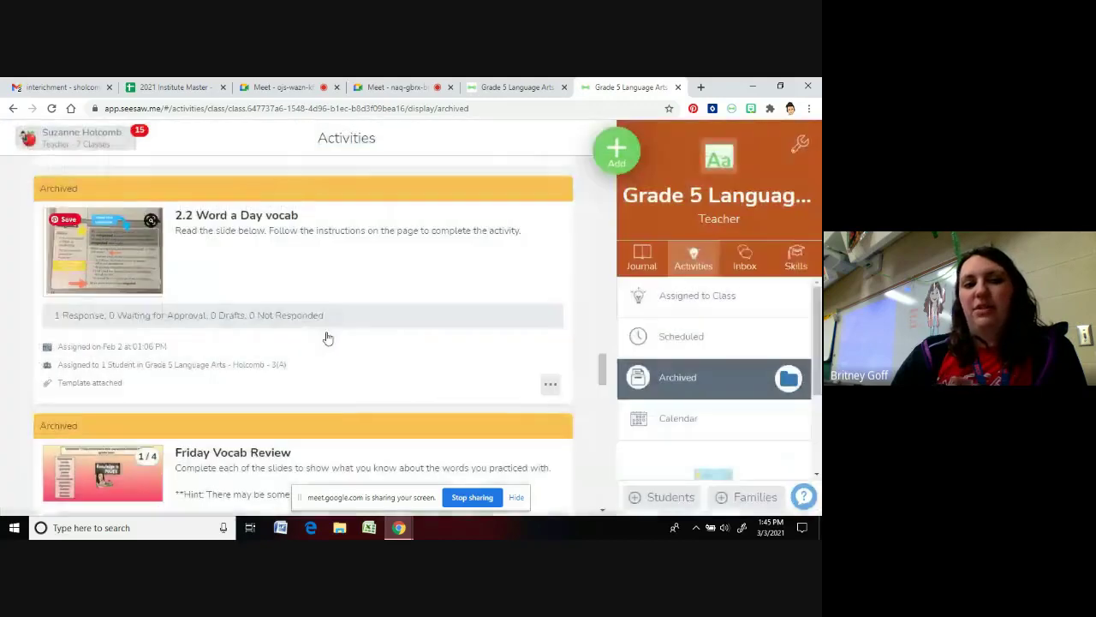
click(657, 267)
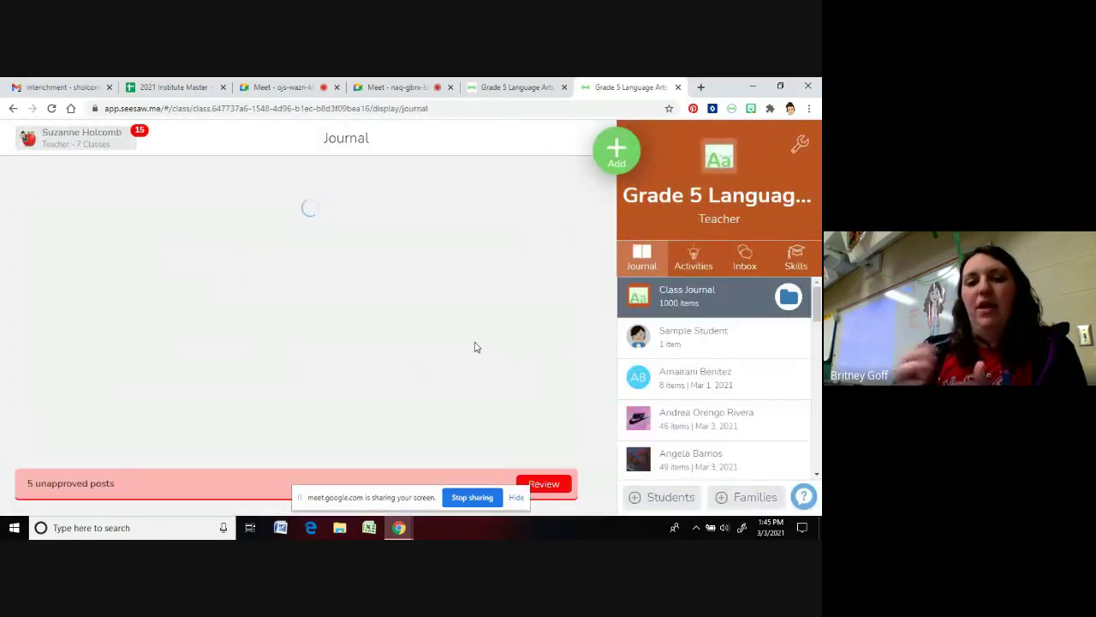
Open skill tagging on the first Sojourner Truth response in the journal, look through the available skills, and close it without tagging
scroll(476, 347, down, 3)
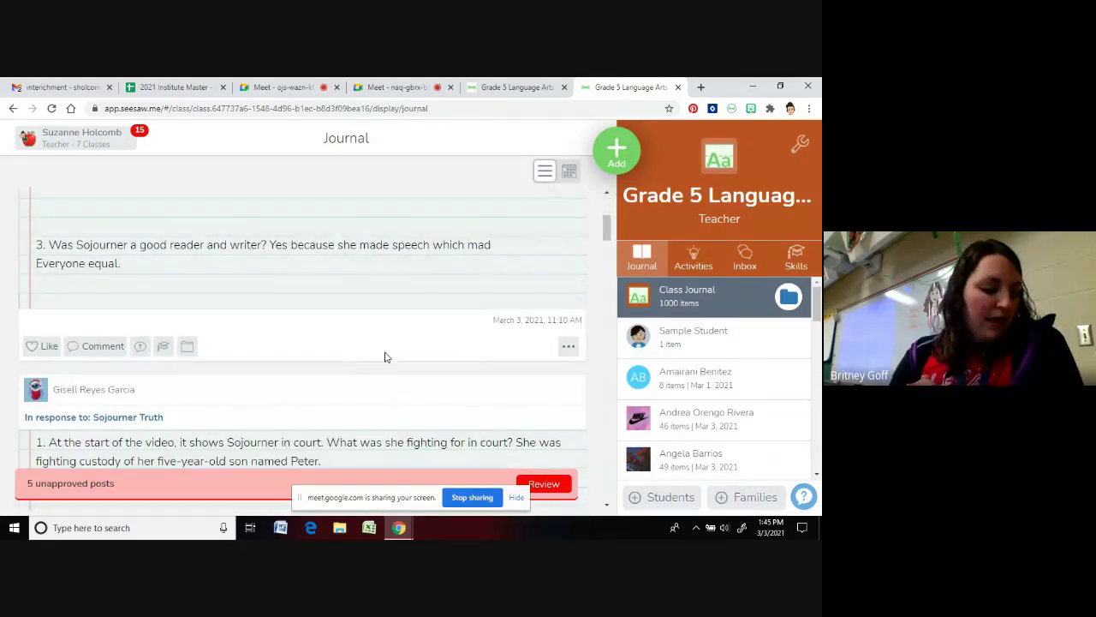
scroll(386, 357, up, 3)
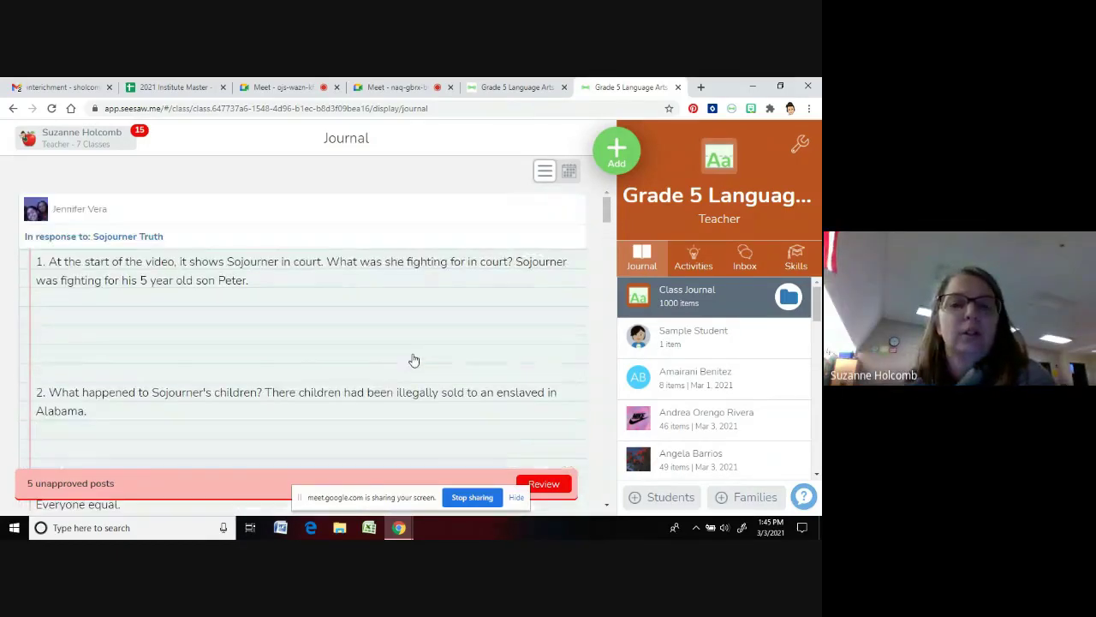
scroll(413, 360, down, 3)
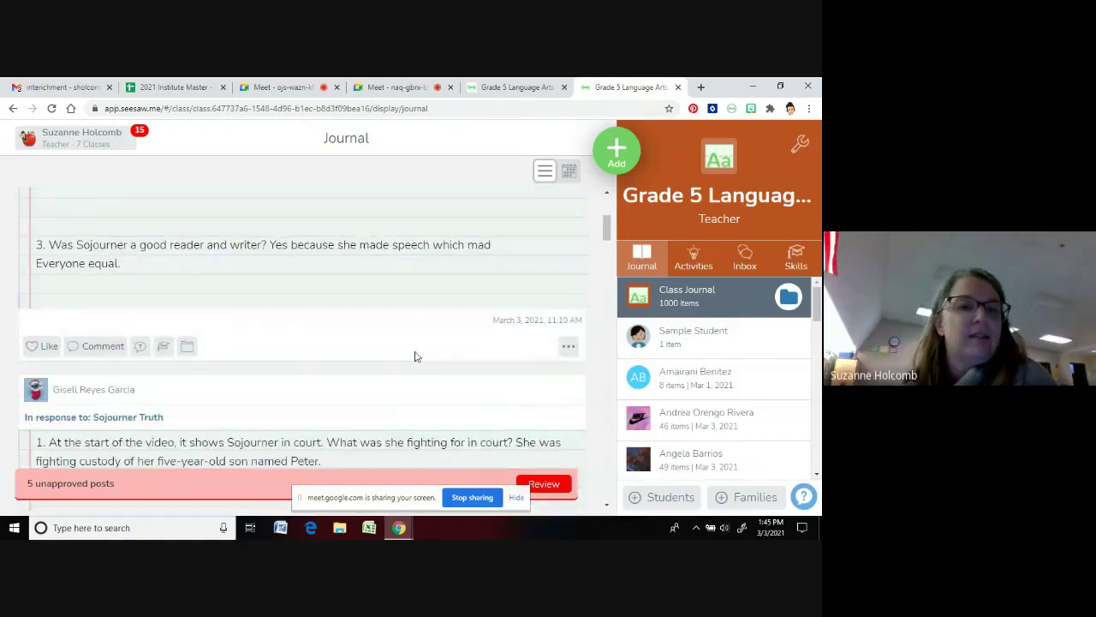
scroll(445, 330, down, 2)
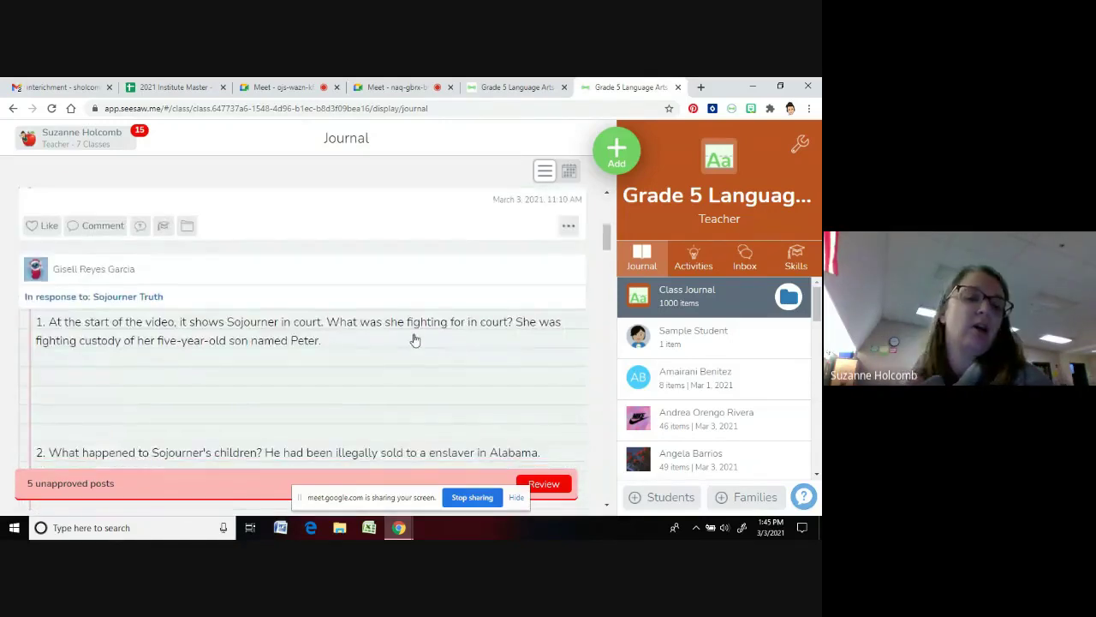
scroll(402, 338, up, 2)
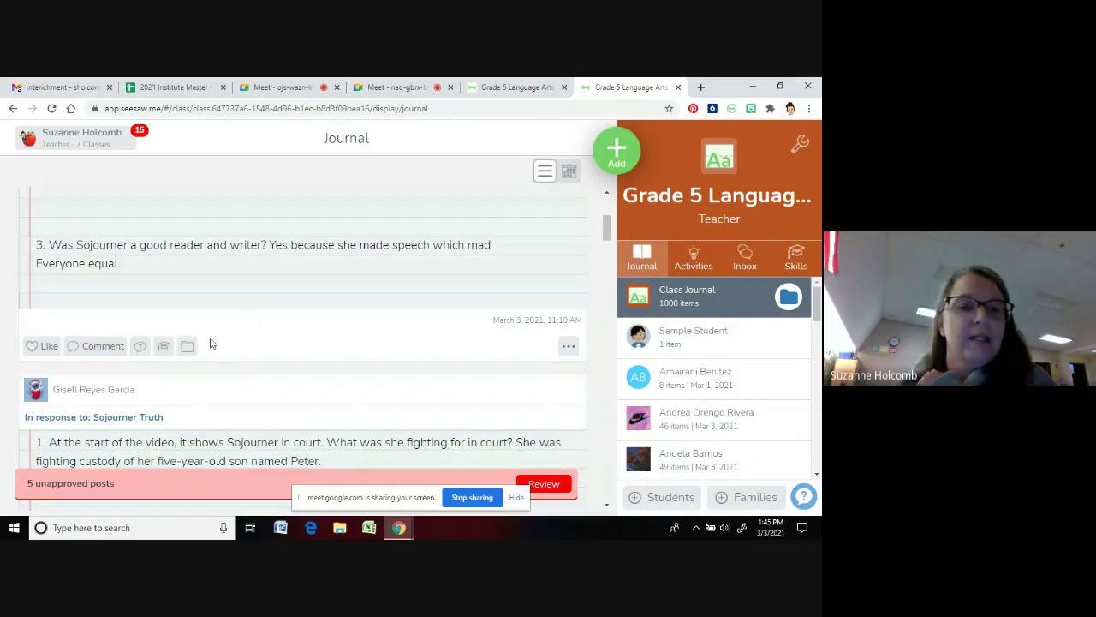
click(163, 347)
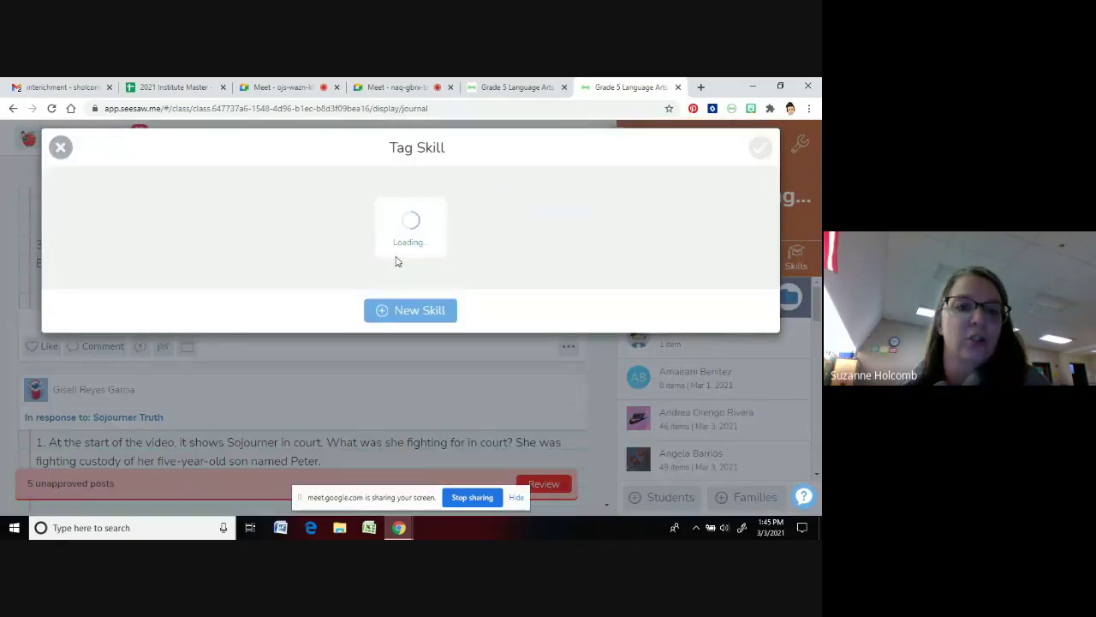
scroll(186, 385, down, 5)
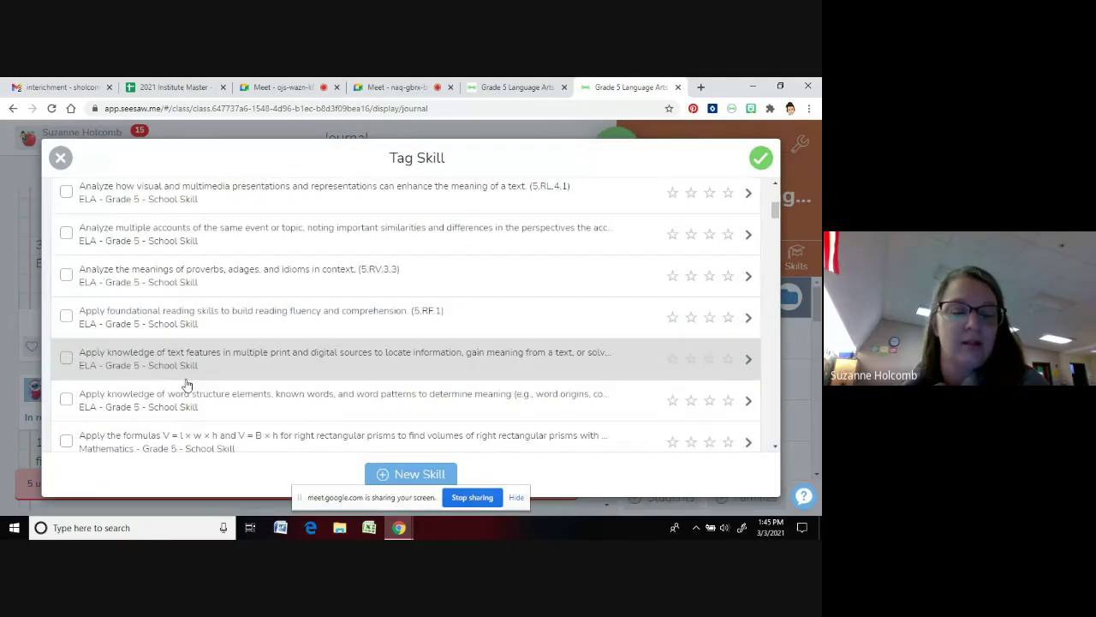
scroll(196, 385, down, 3)
scroll(128, 282, up, 10)
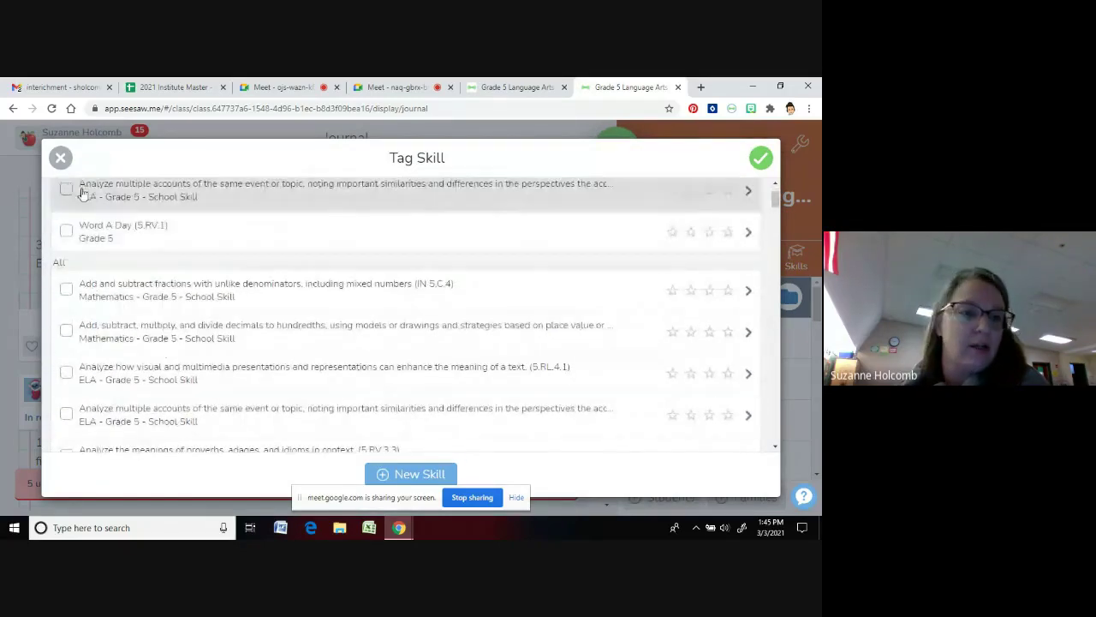
click(60, 157)
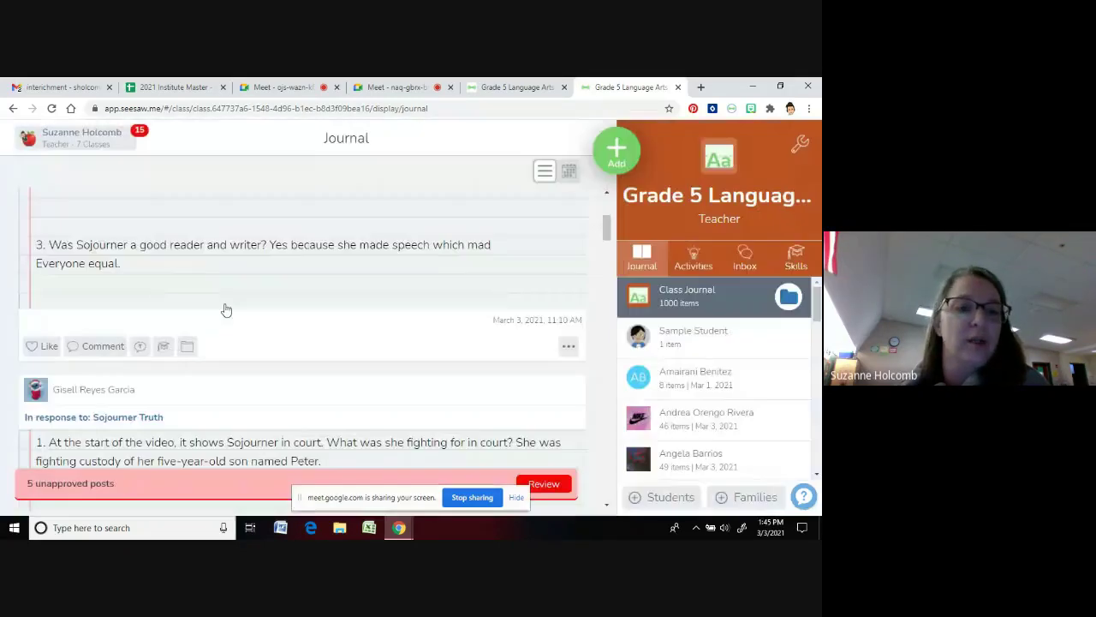
scroll(310, 323, up, 3)
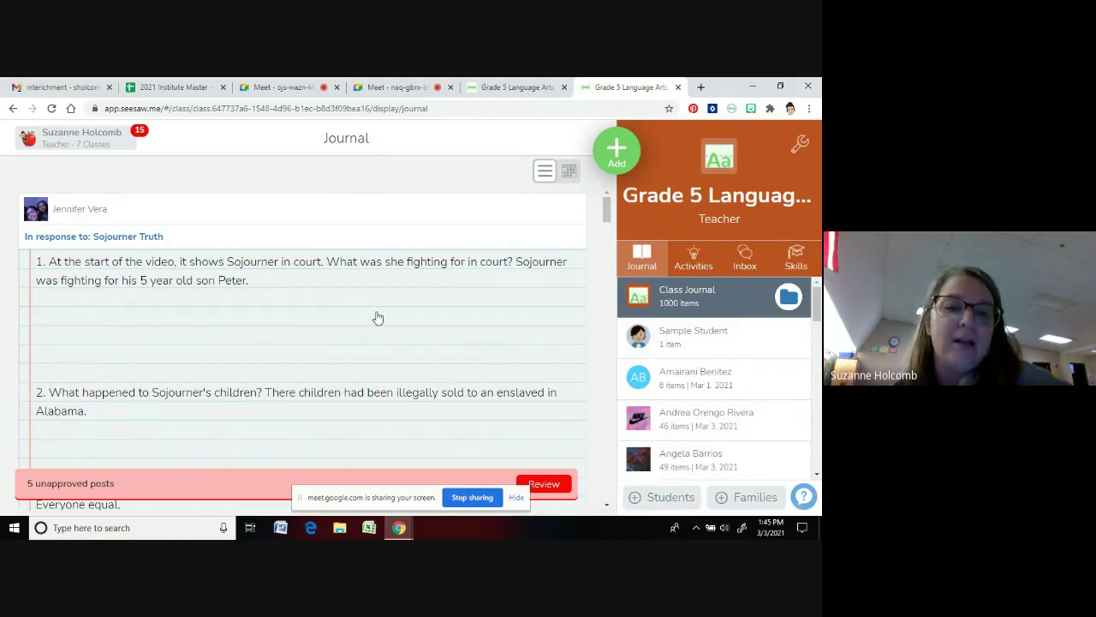
scroll(381, 311, down, 2)
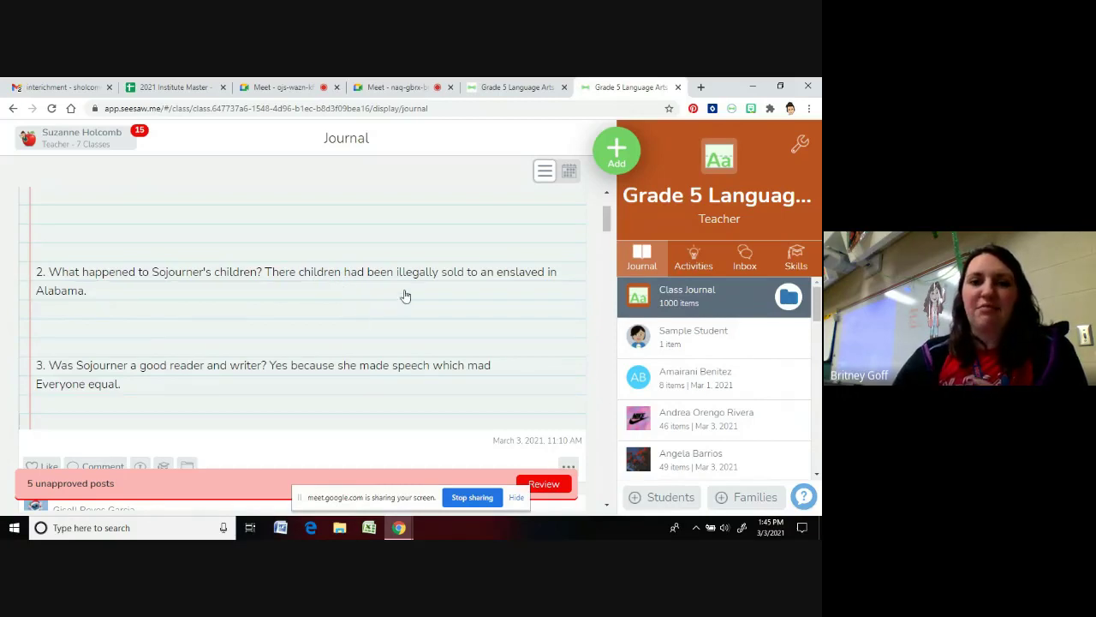
scroll(405, 313, down, 1)
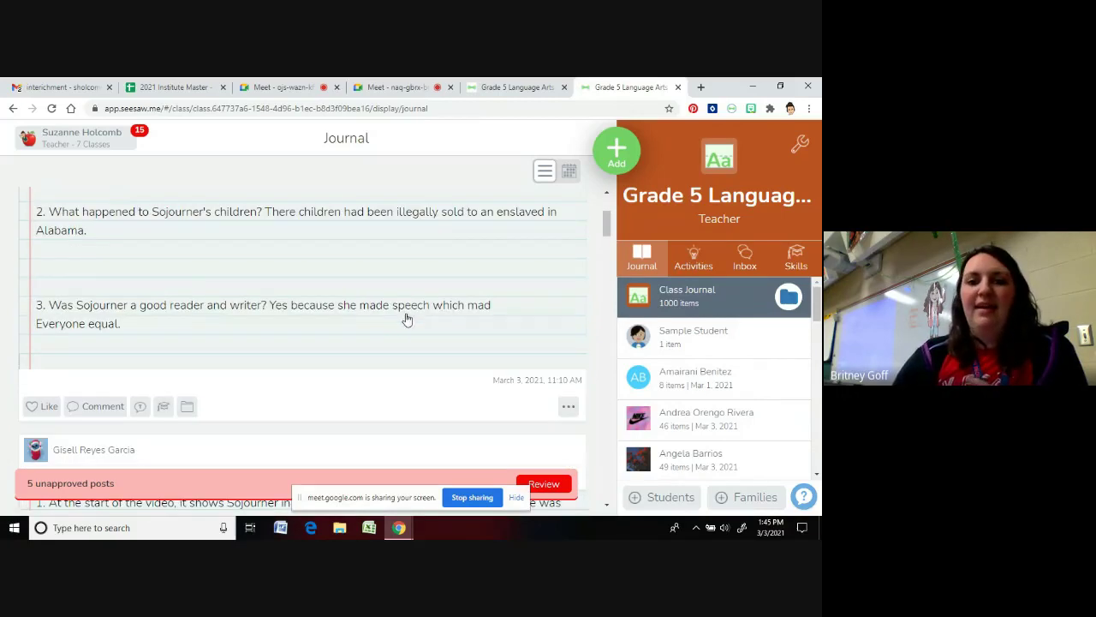
scroll(416, 321, down, 1)
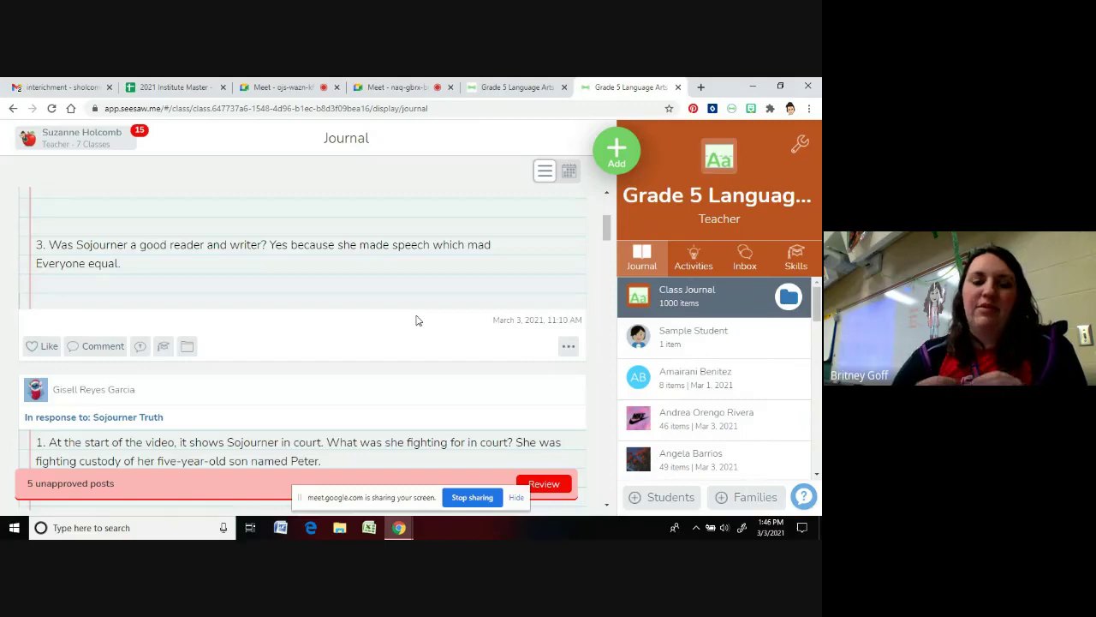
scroll(416, 320, up, 3)
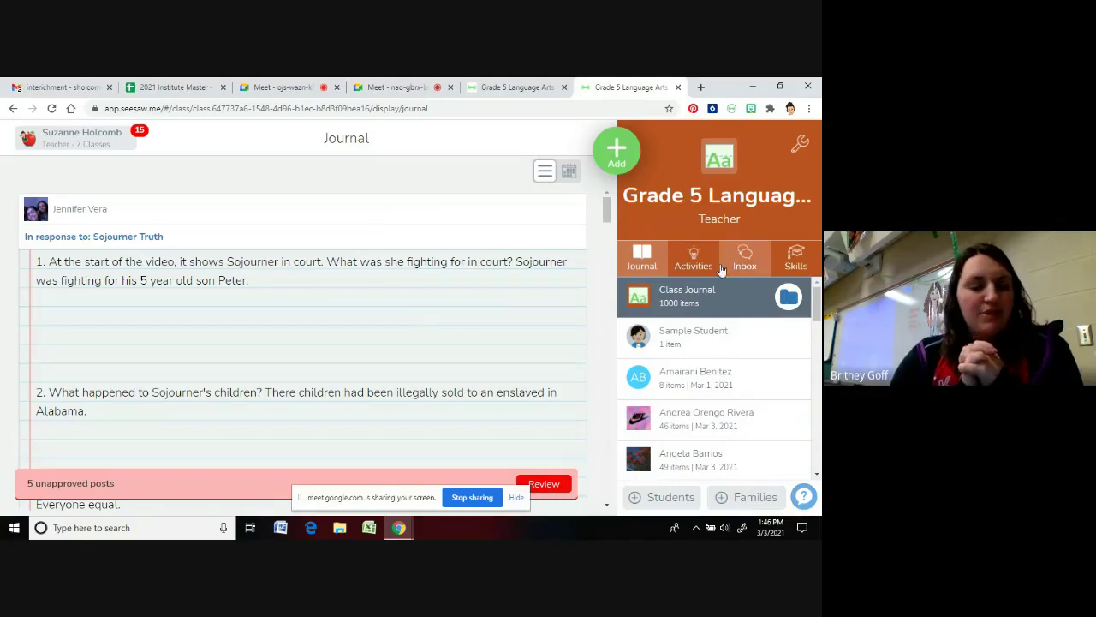
Open the skill management list from the Skills section of the class settings
click(801, 144)
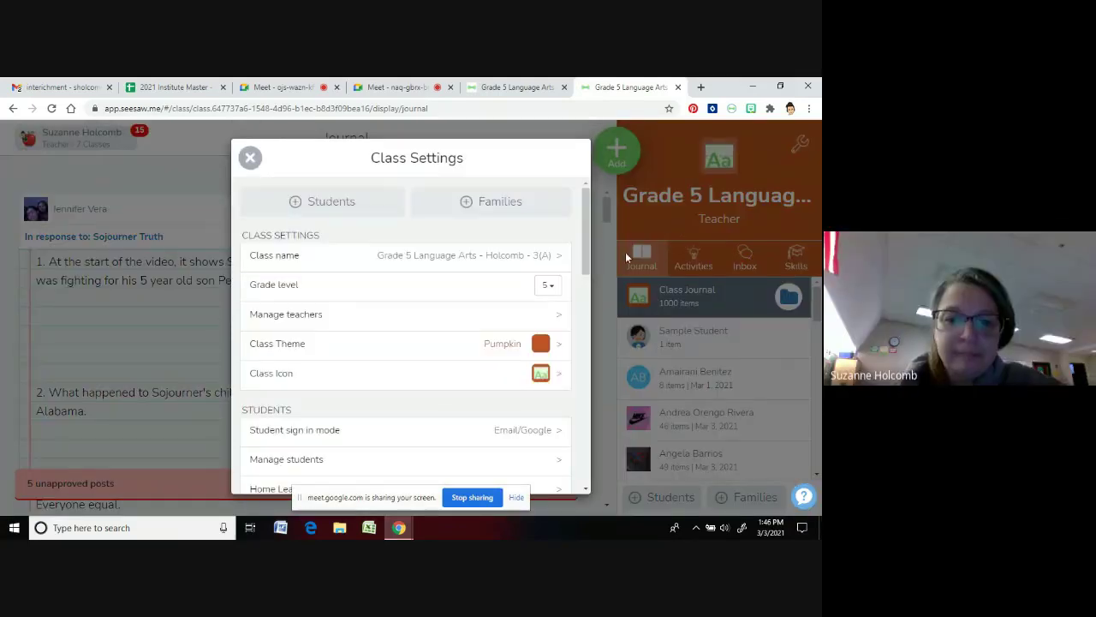
scroll(451, 342, down, 4)
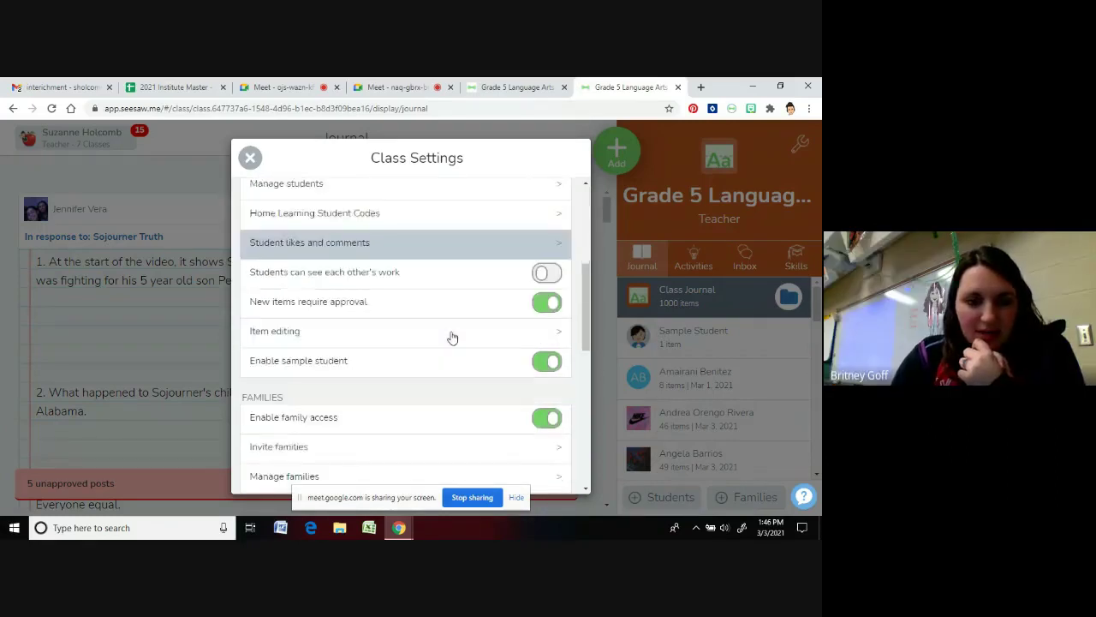
scroll(451, 334, down, 5)
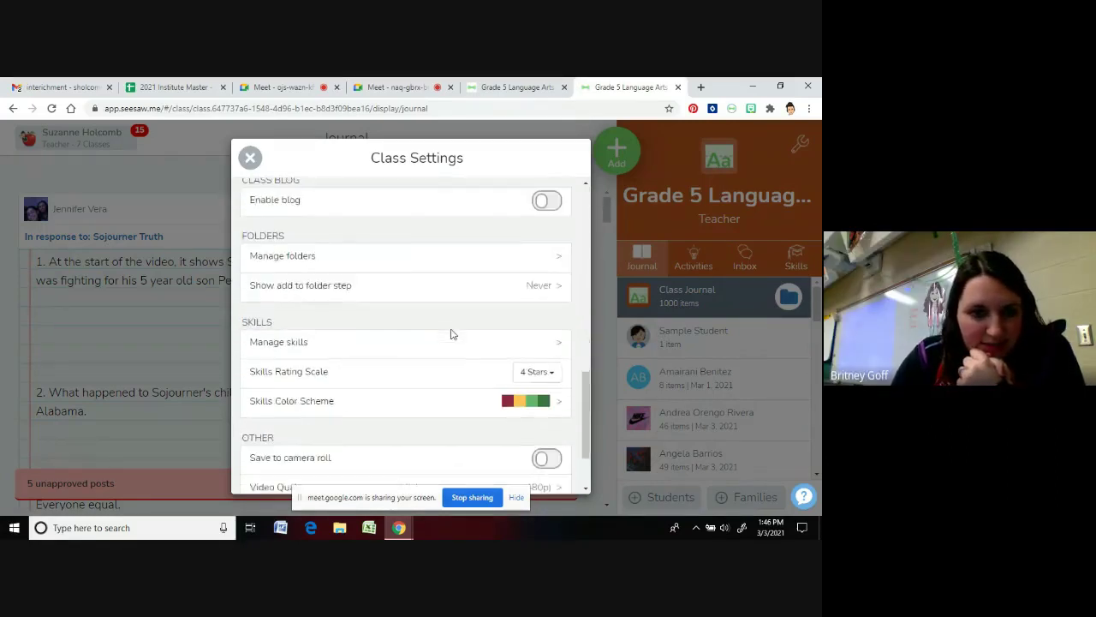
scroll(451, 334, down, 1)
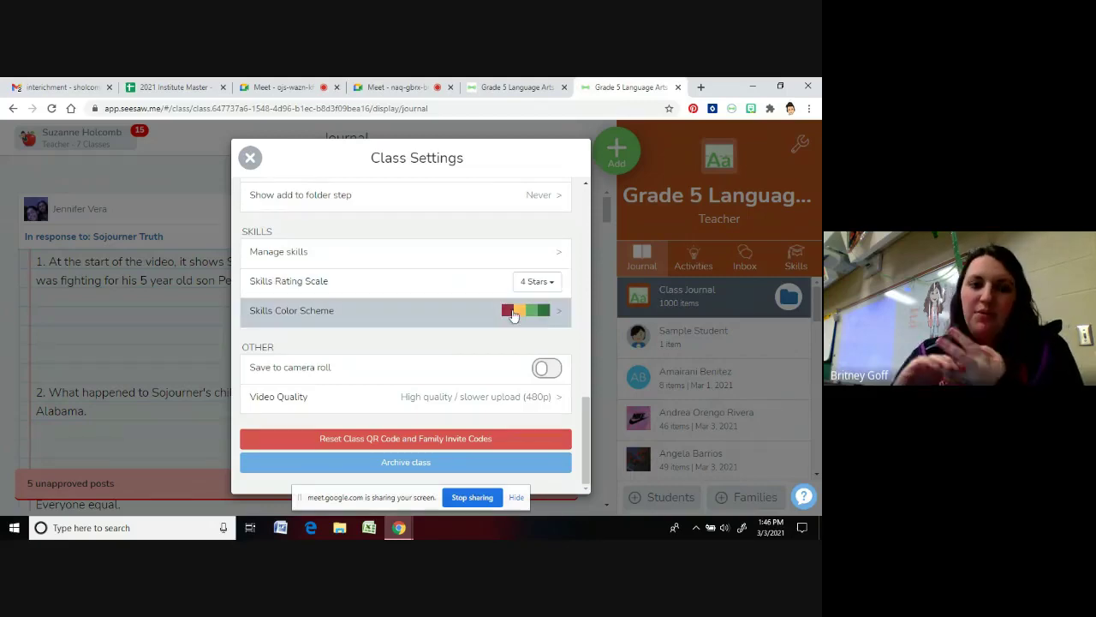
click(530, 251)
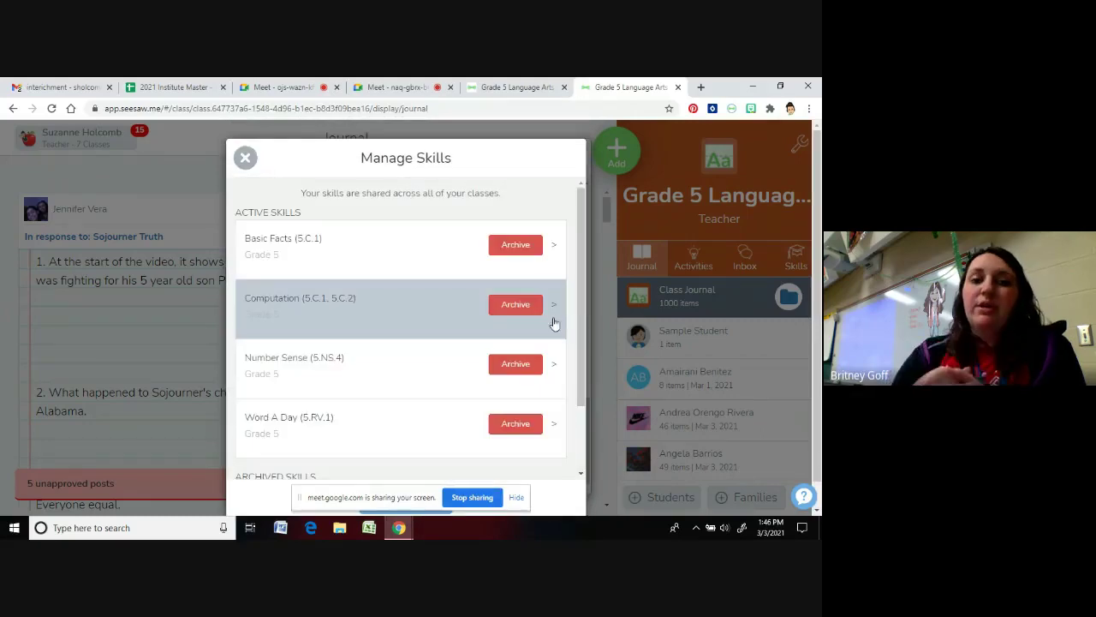
Examine the active and archived skills shared across all classes, and return to the class settings
scroll(439, 360, down, 2)
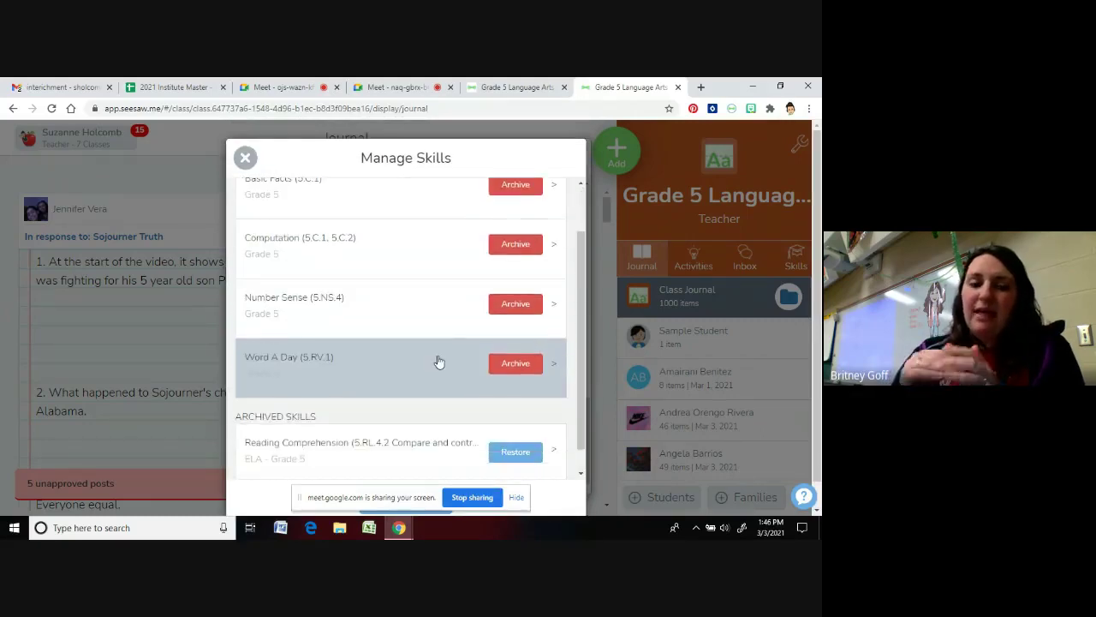
scroll(438, 355, up, 2)
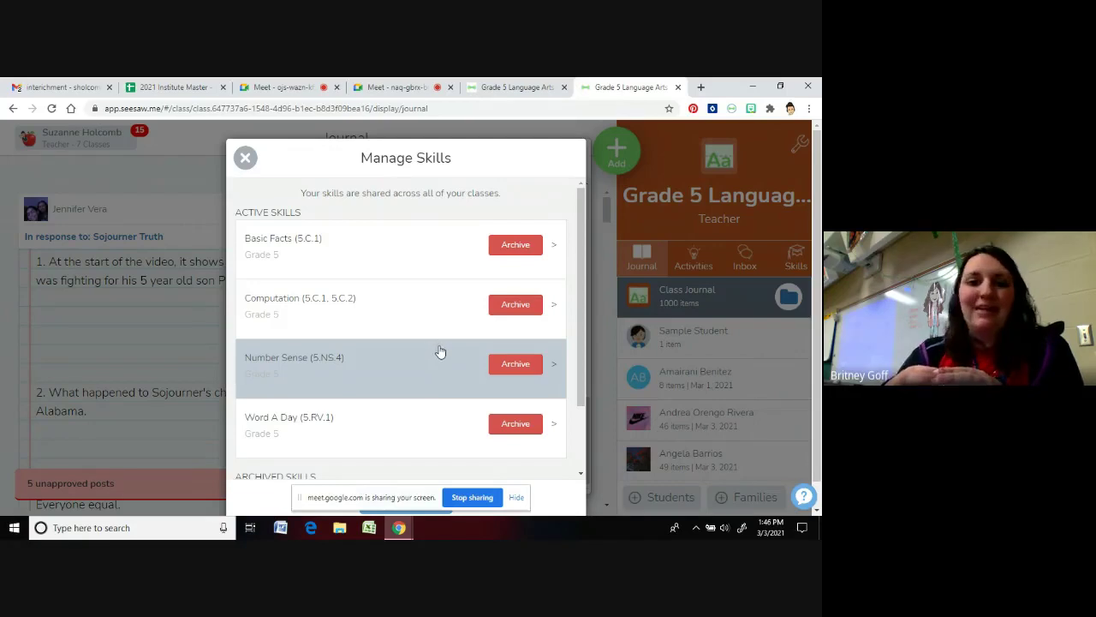
scroll(440, 350, down, 2)
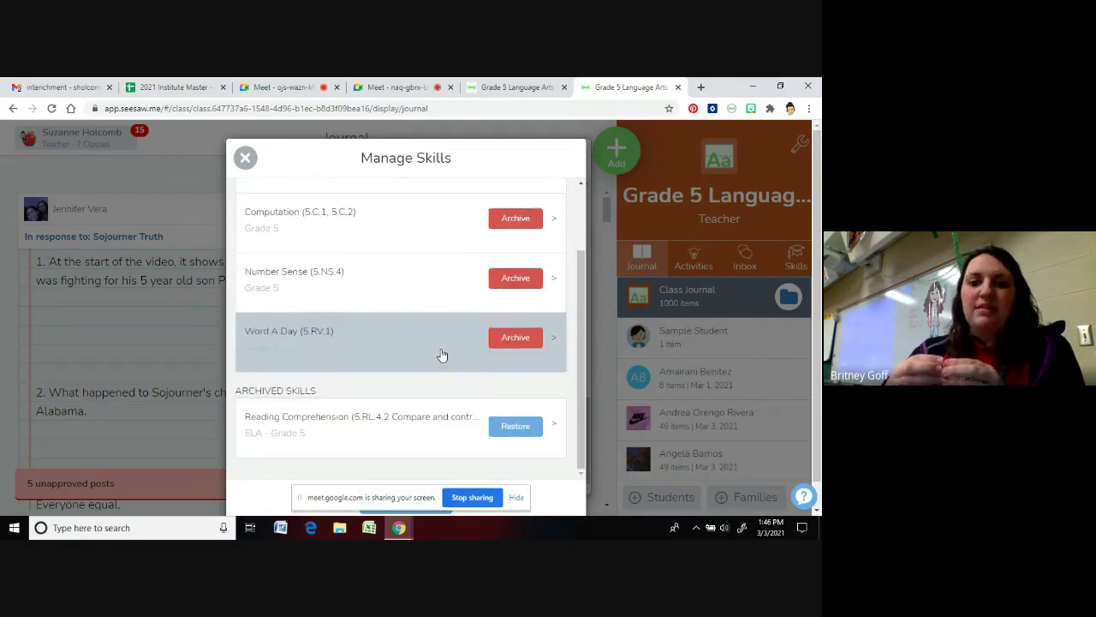
scroll(439, 356, down, 1)
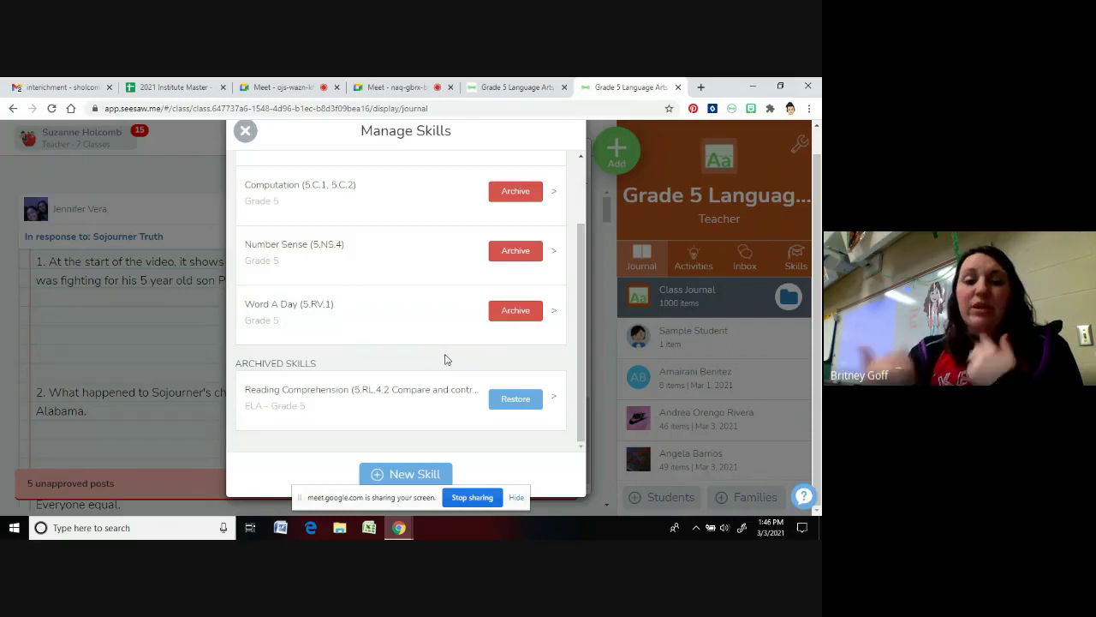
scroll(446, 365, up, 1)
scroll(446, 365, up, 1)
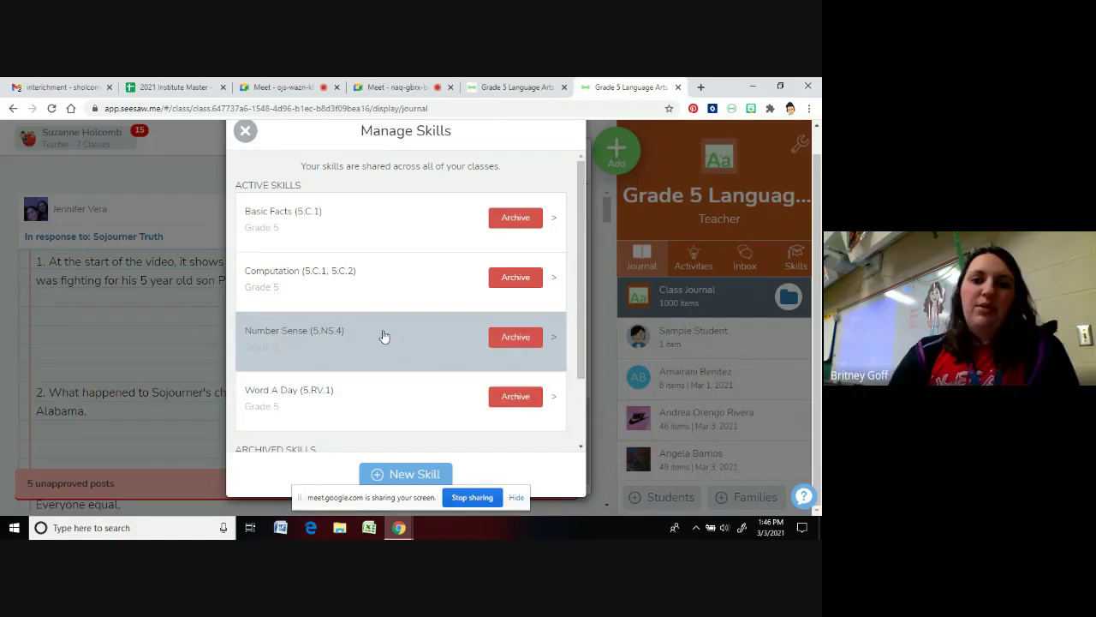
scroll(385, 332, up, 1)
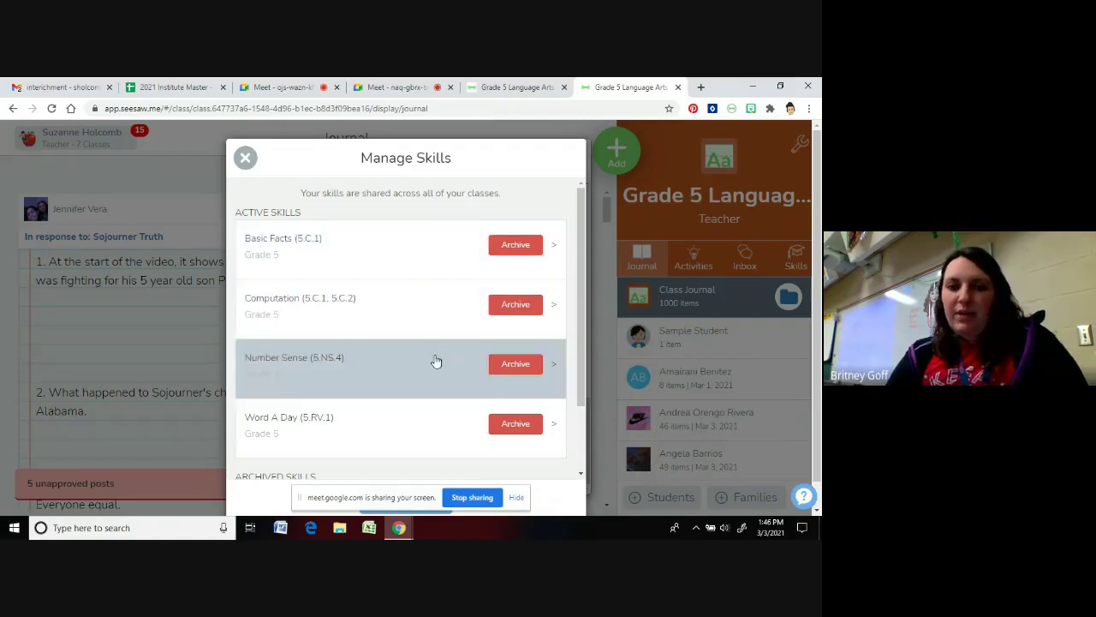
click(245, 158)
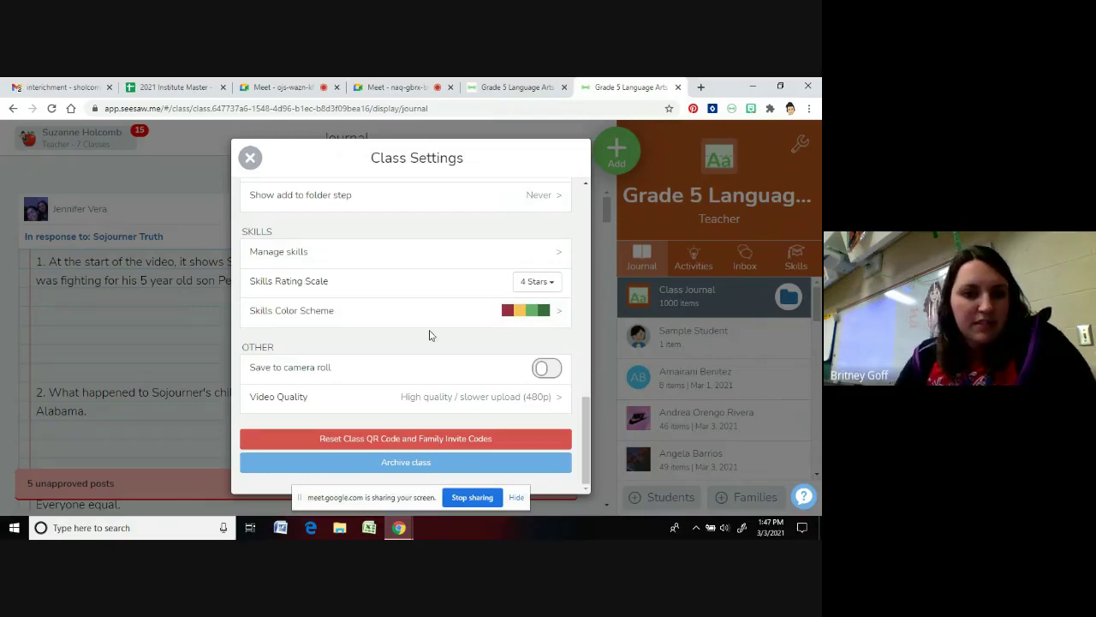
Try changing the Skills Rating Scale to 3 Stars, cancel the conversion, and review the other scale choices
click(531, 283)
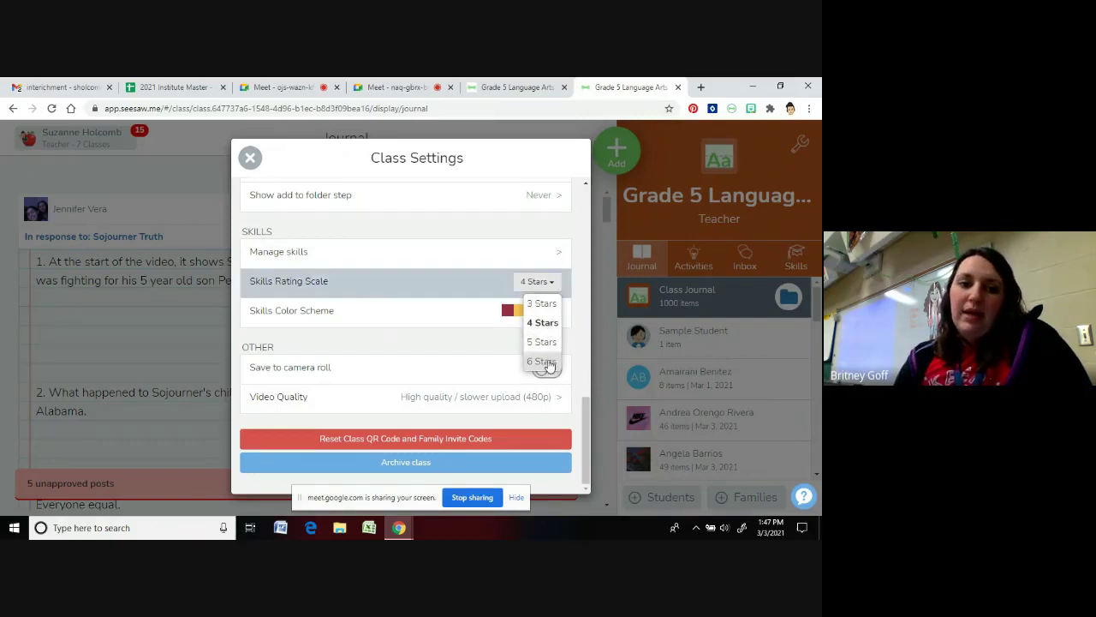
click(554, 307)
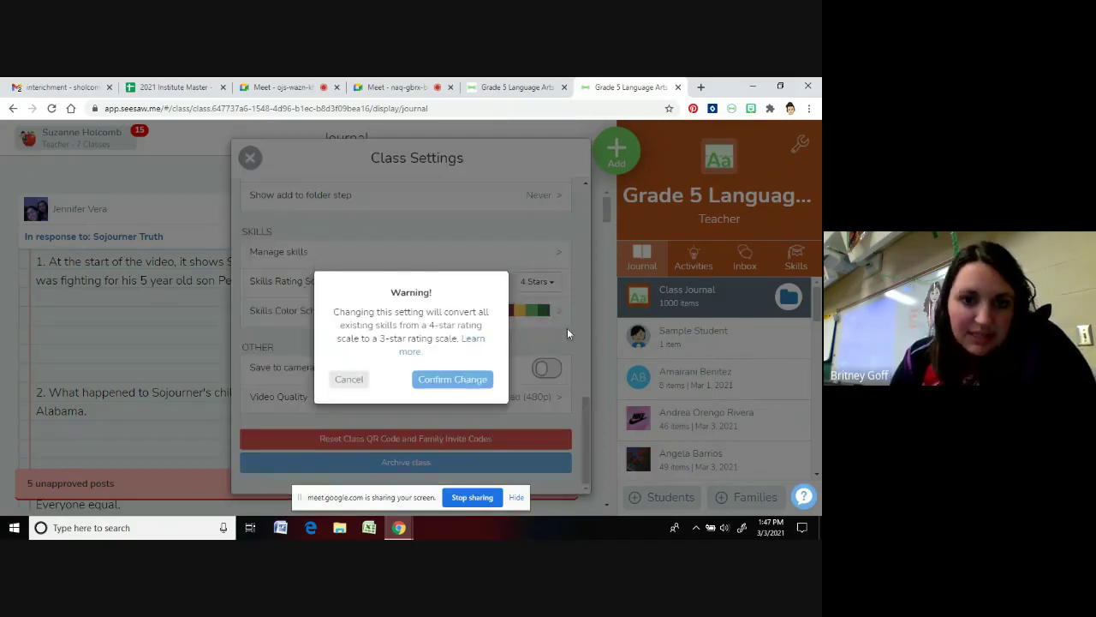
click(346, 380)
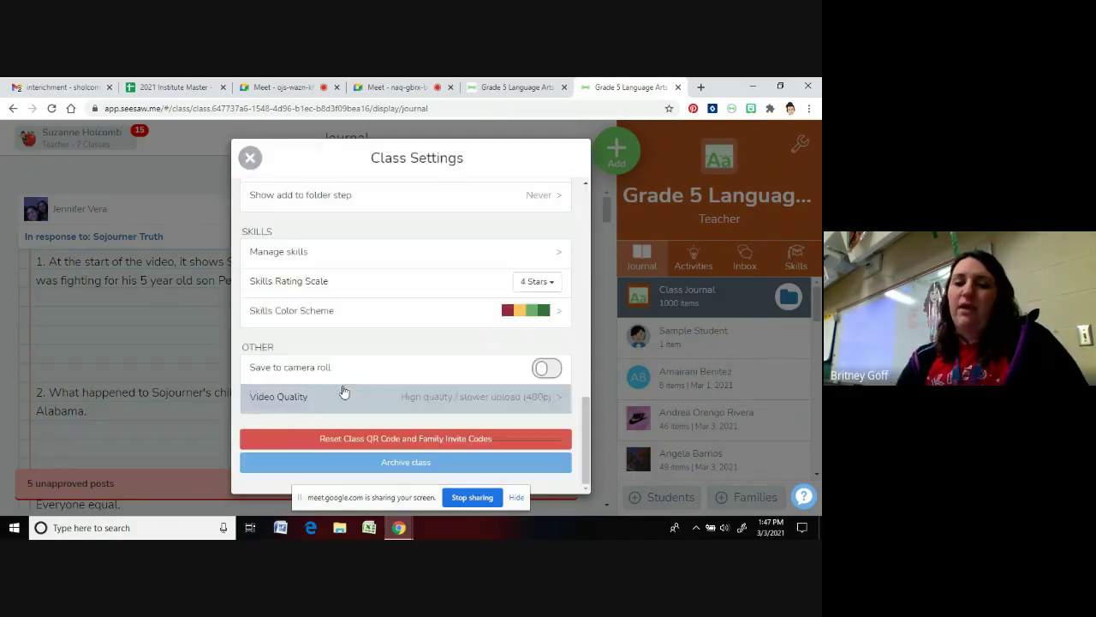
click(531, 290)
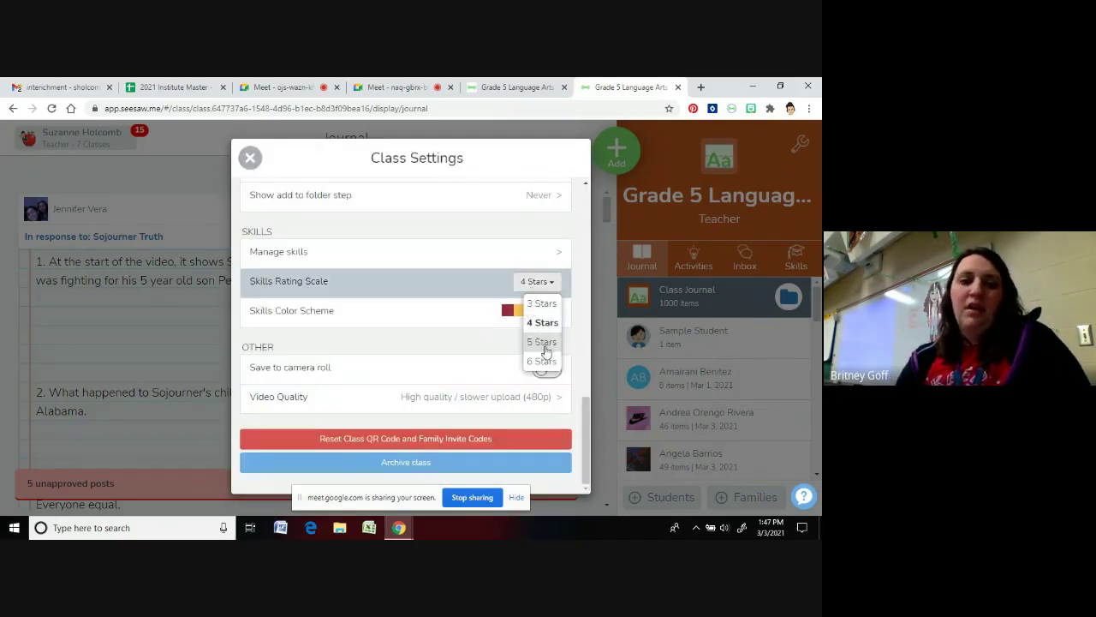
click(530, 291)
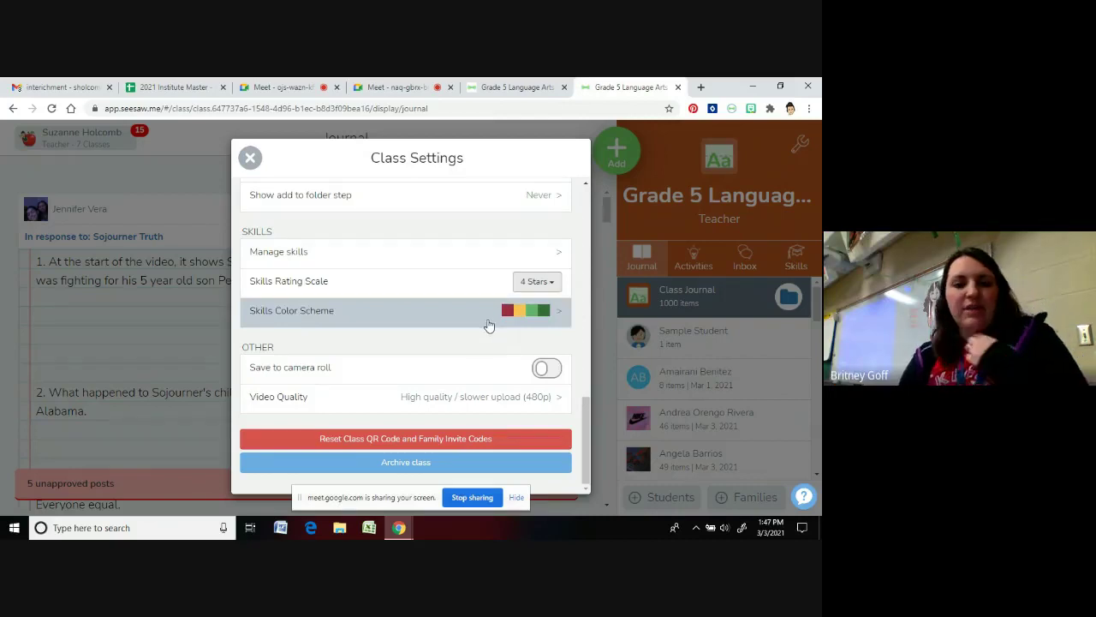
Set the Skills Color Scheme to the red, yellow, light green and dark green option, and close the class settings
click(488, 325)
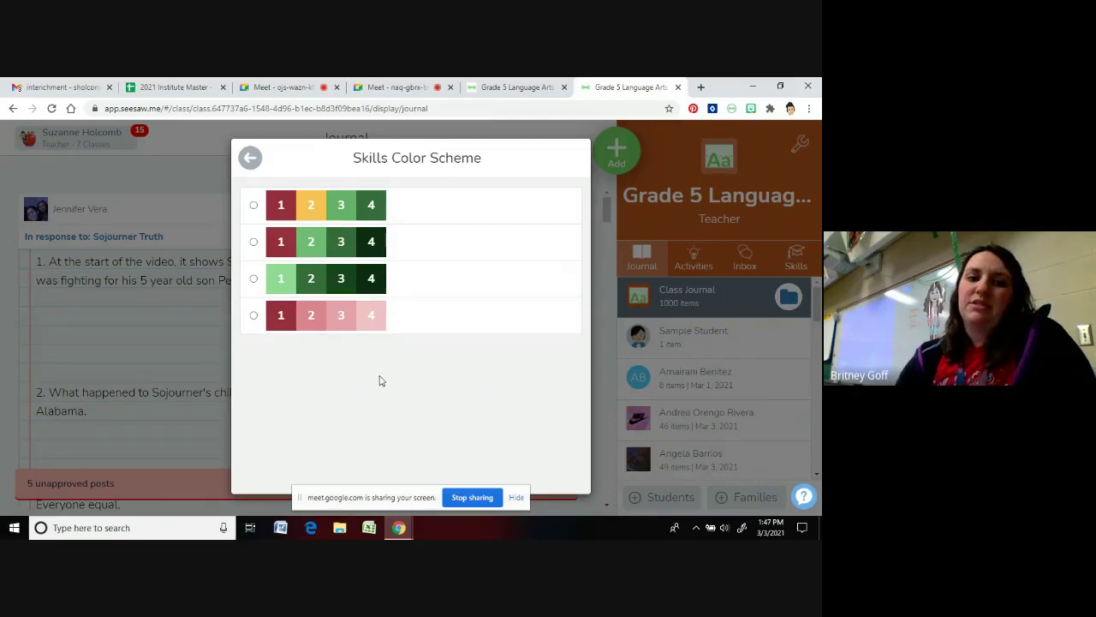
click(254, 214)
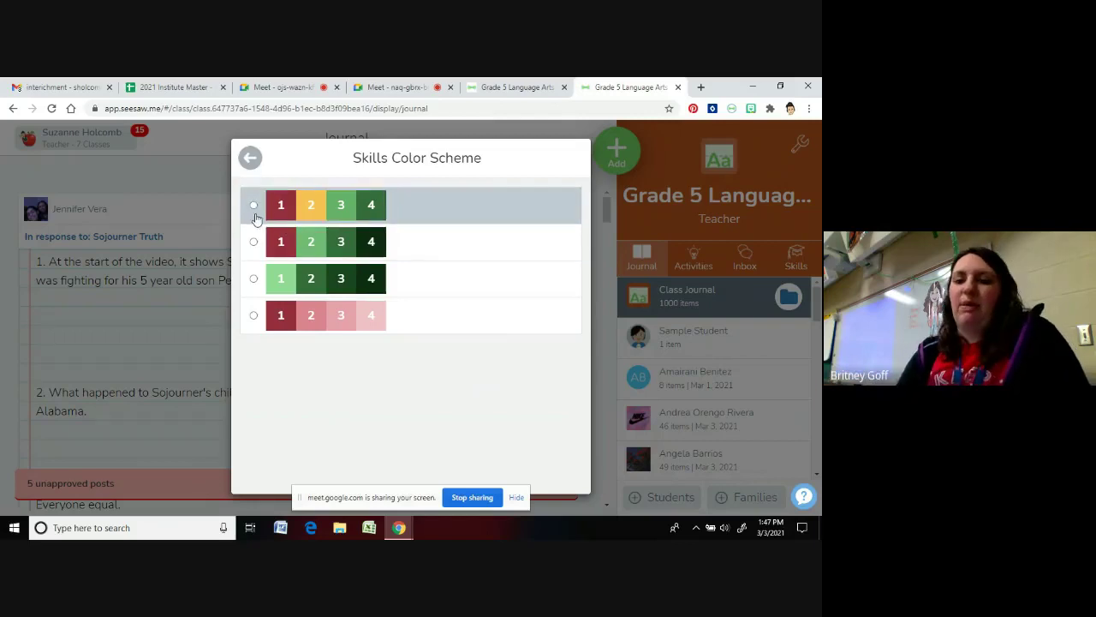
click(265, 276)
click(252, 206)
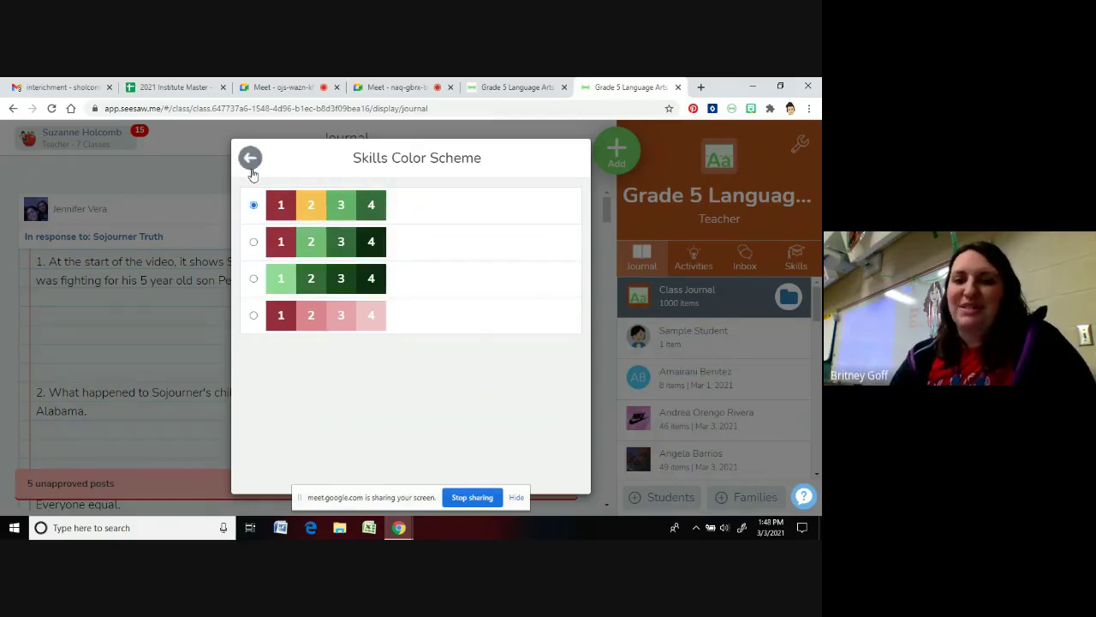
click(251, 168)
scroll(419, 340, down, 5)
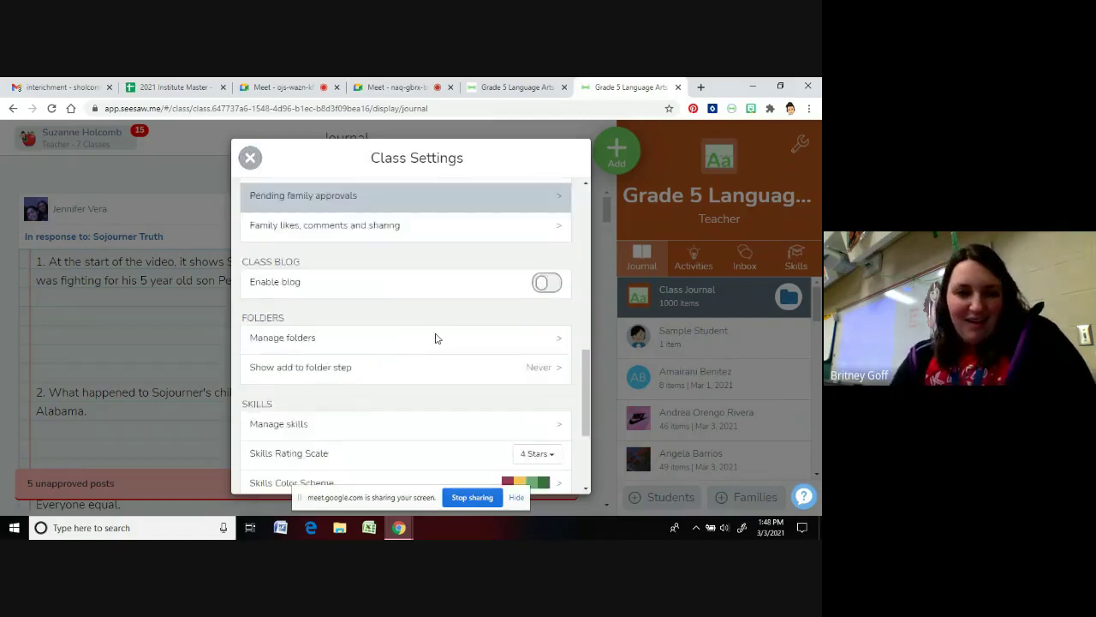
scroll(436, 340, down, 2)
scroll(432, 341, up, 1)
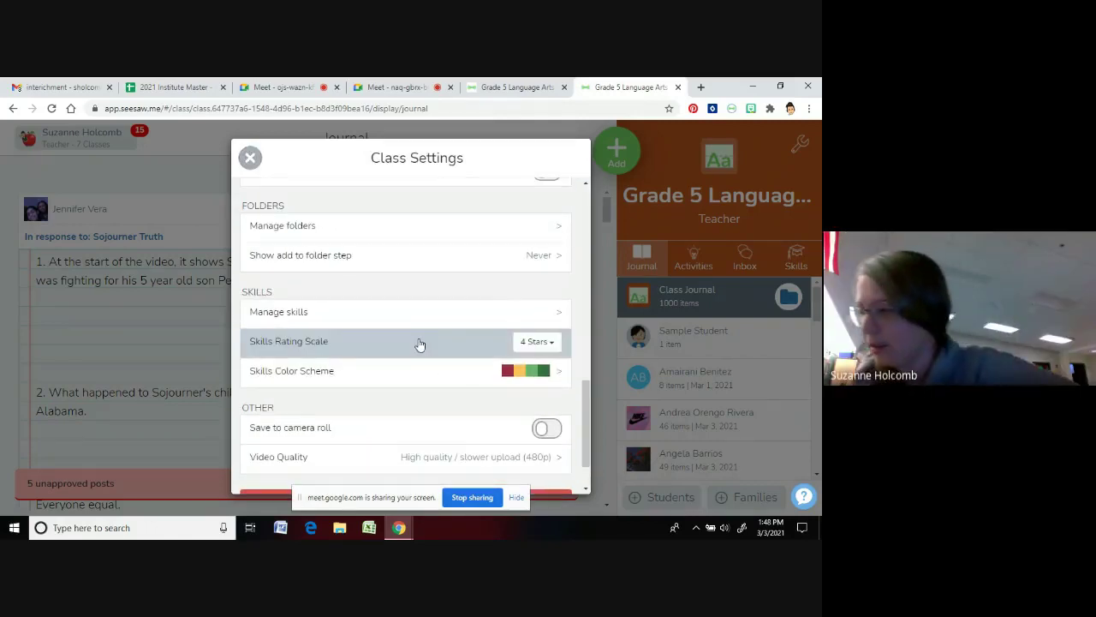
click(249, 162)
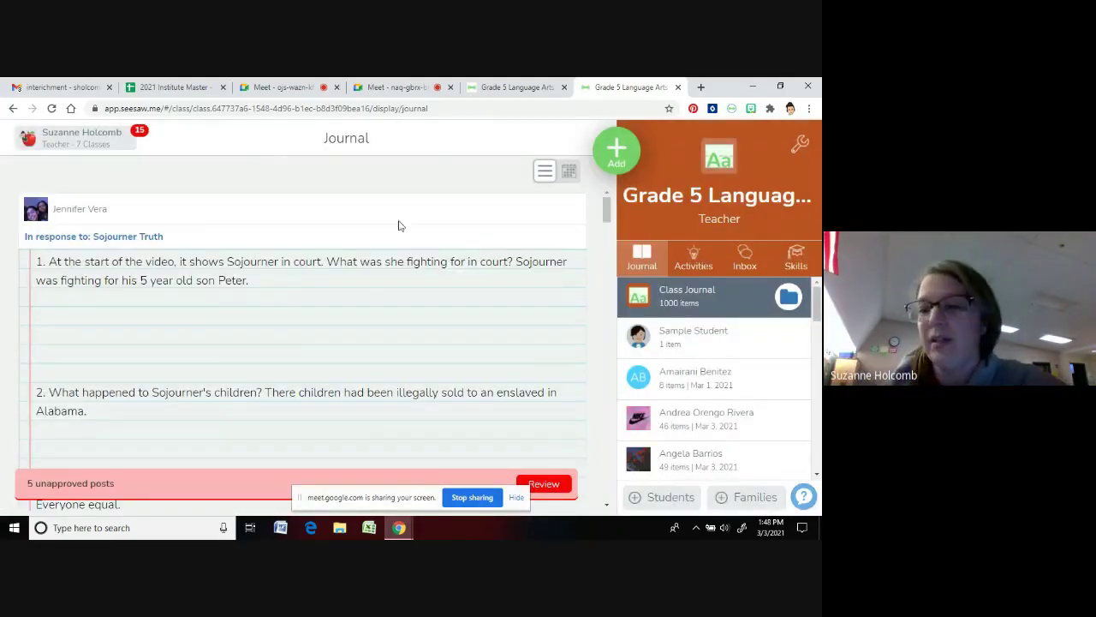
Open the class skills overview and examine the color-coded grid of students and tagged skills
click(792, 255)
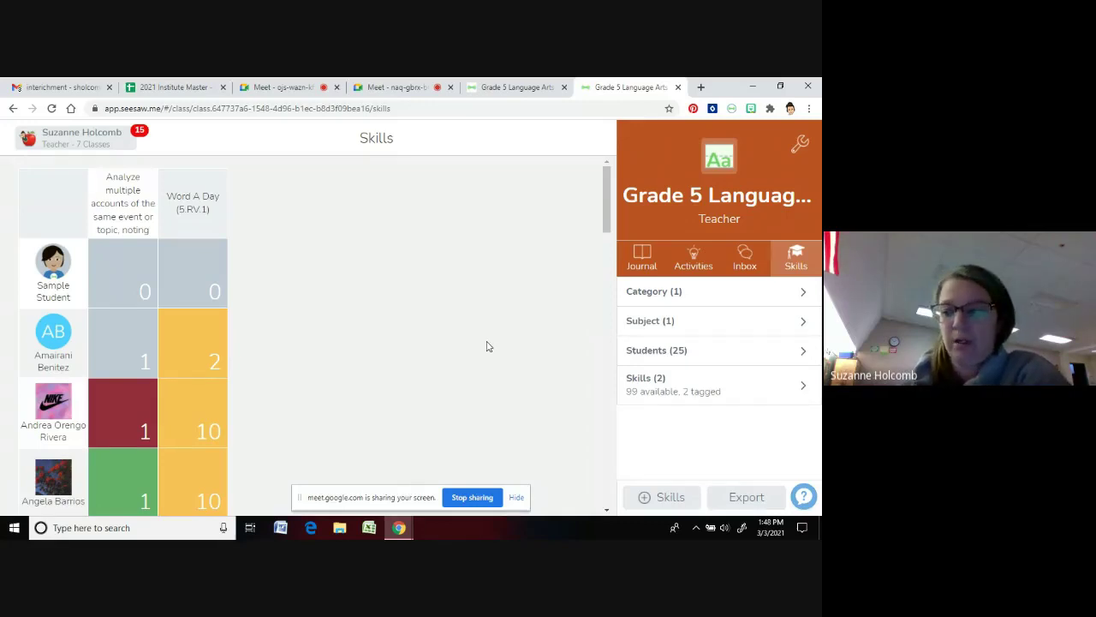
scroll(482, 336, down, 2)
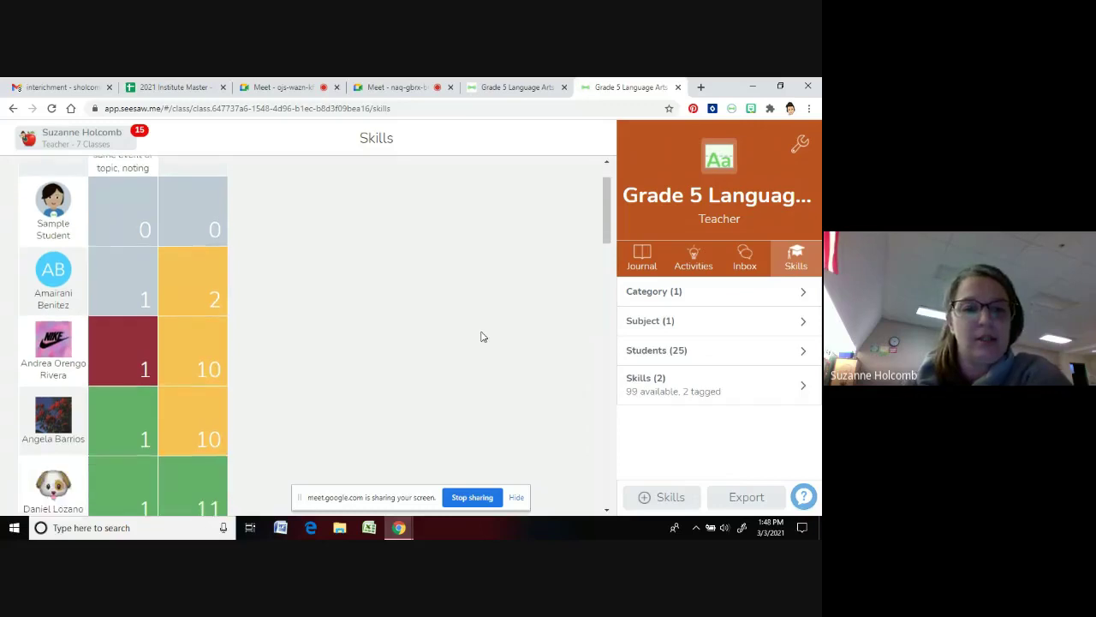
scroll(465, 330, up, 1)
scroll(466, 332, up, 1)
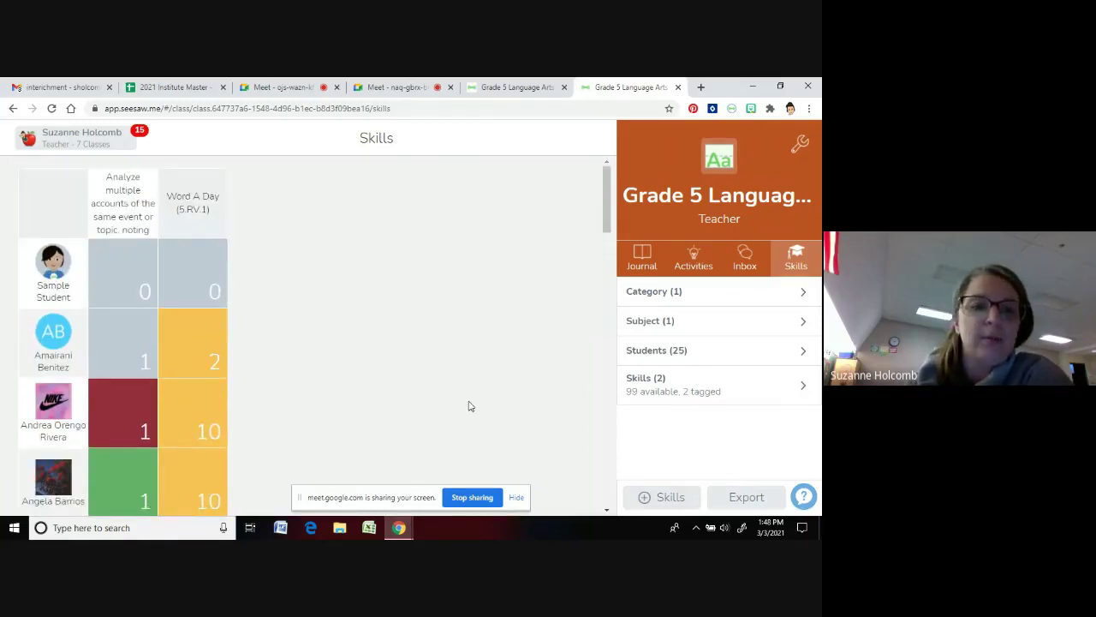
Revisit the class journal and the assigned activities, and return to the skills overview
click(642, 255)
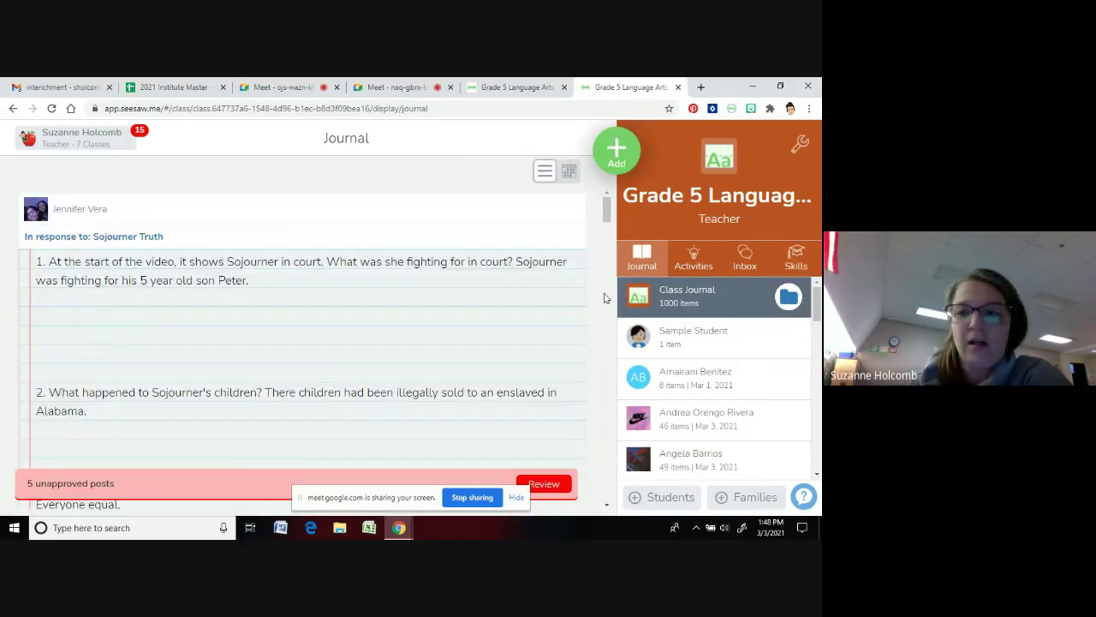
click(693, 257)
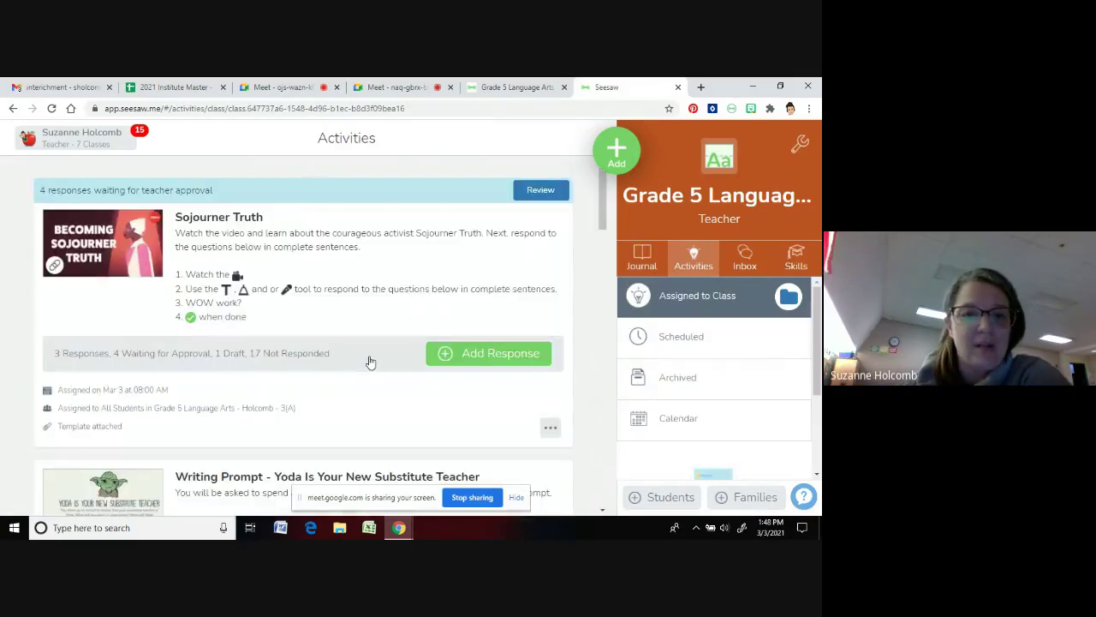
click(797, 262)
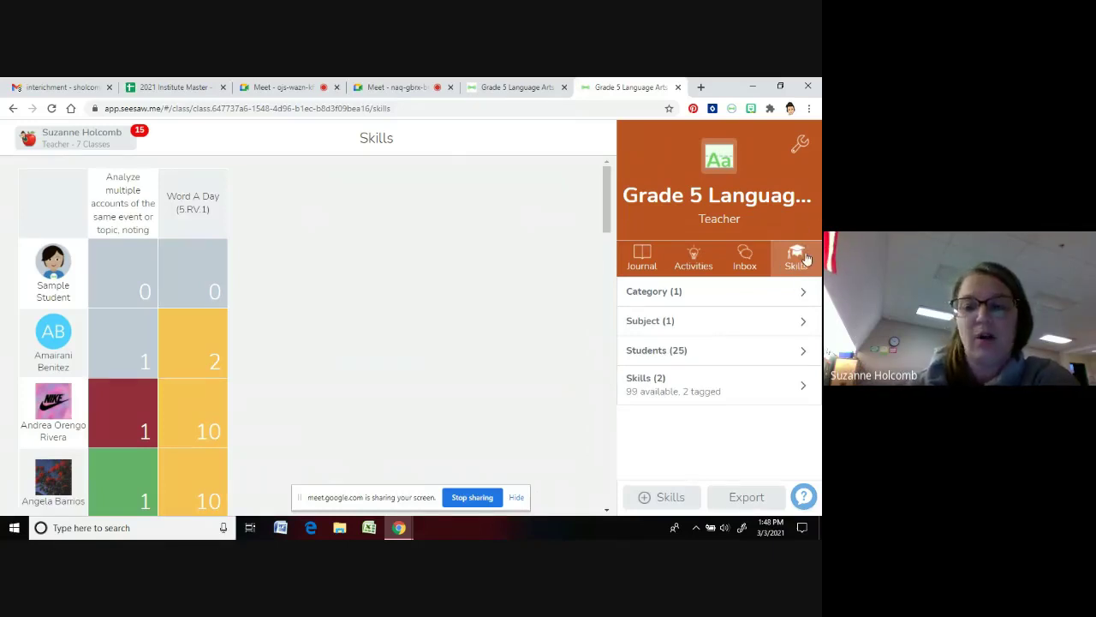
Expand and collapse the Category and Subject filters of the skills overview to review their entries
click(731, 306)
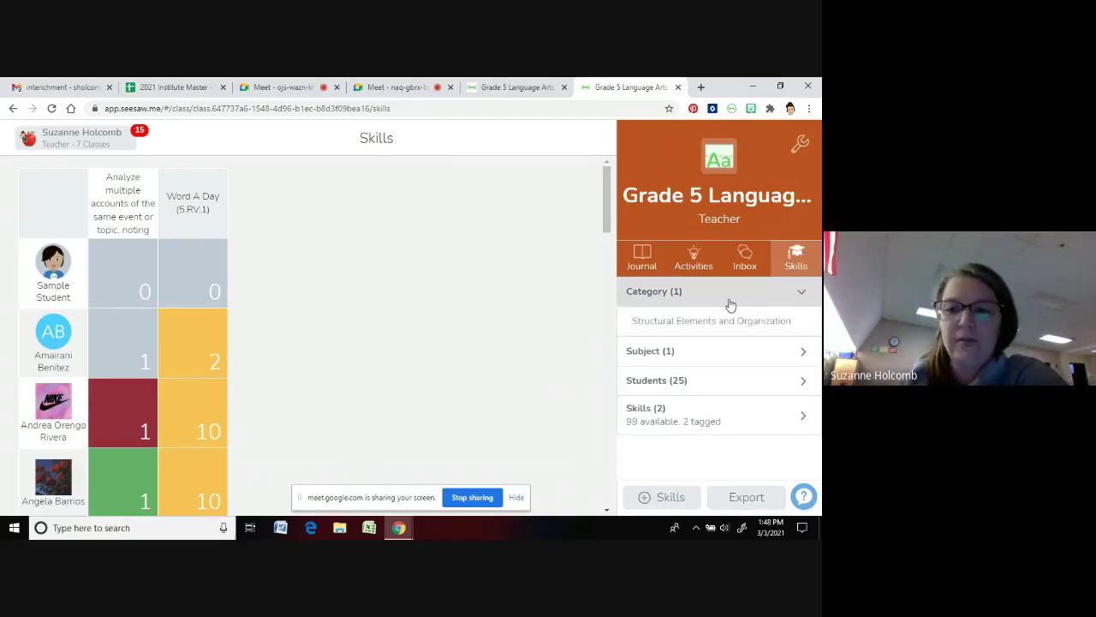
click(730, 305)
click(730, 325)
click(734, 330)
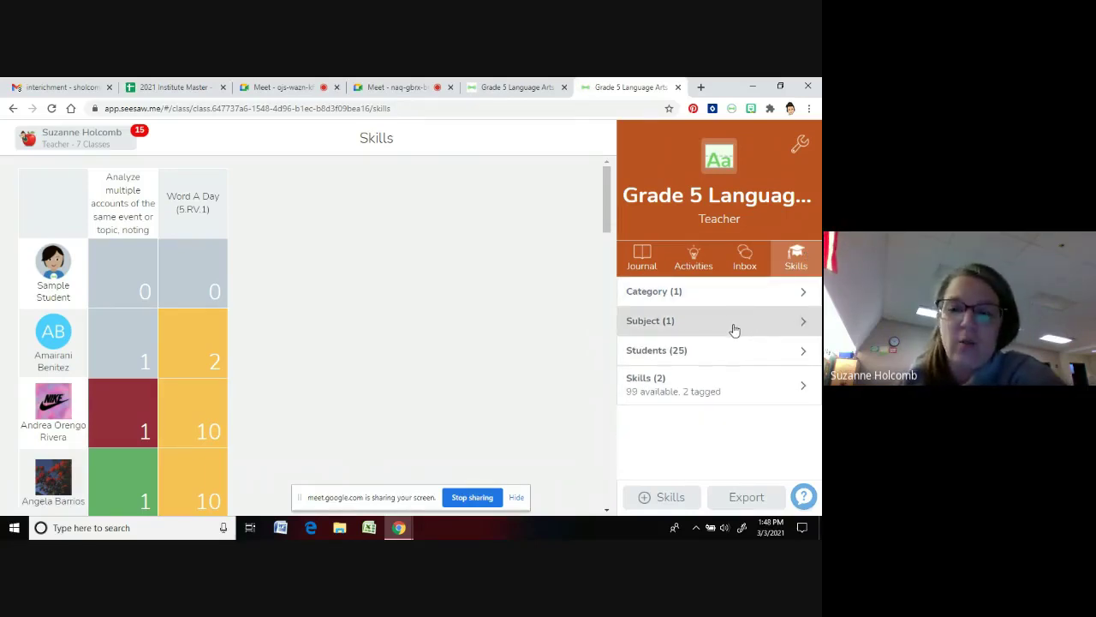
Filter the skills grid to Sample Student from the student list, and clear the filter
click(730, 354)
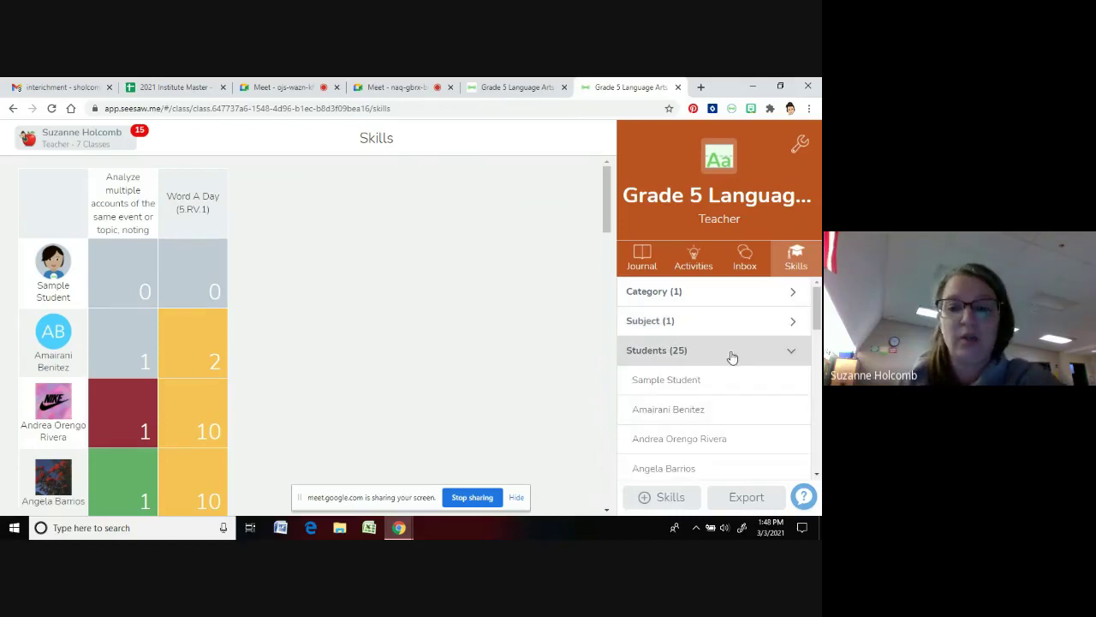
scroll(731, 351, down, 1)
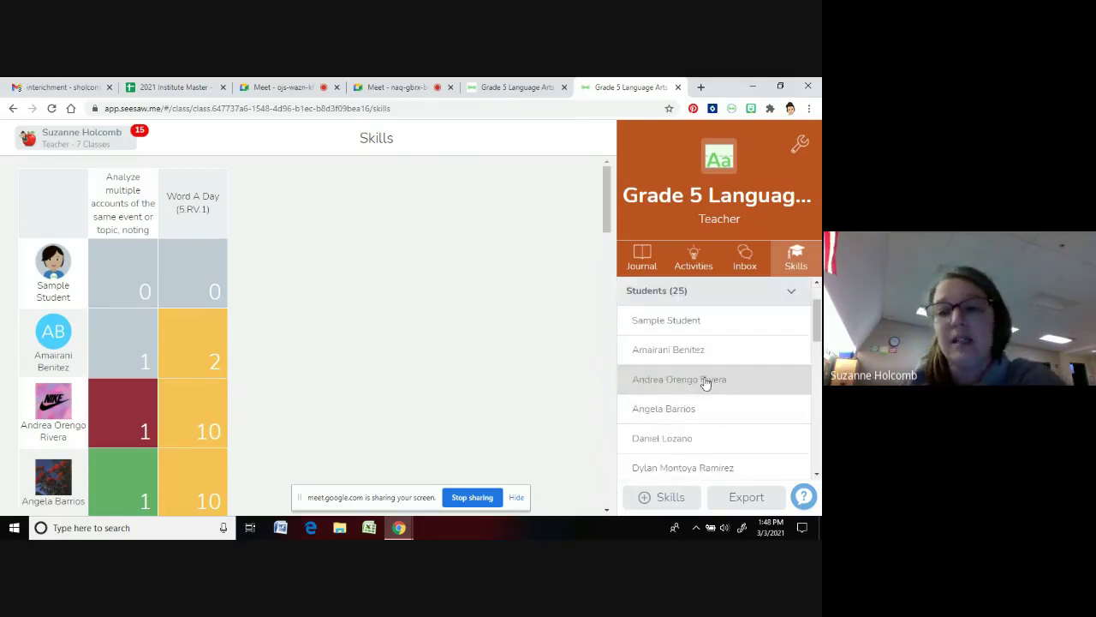
scroll(695, 351, up, 1)
click(700, 382)
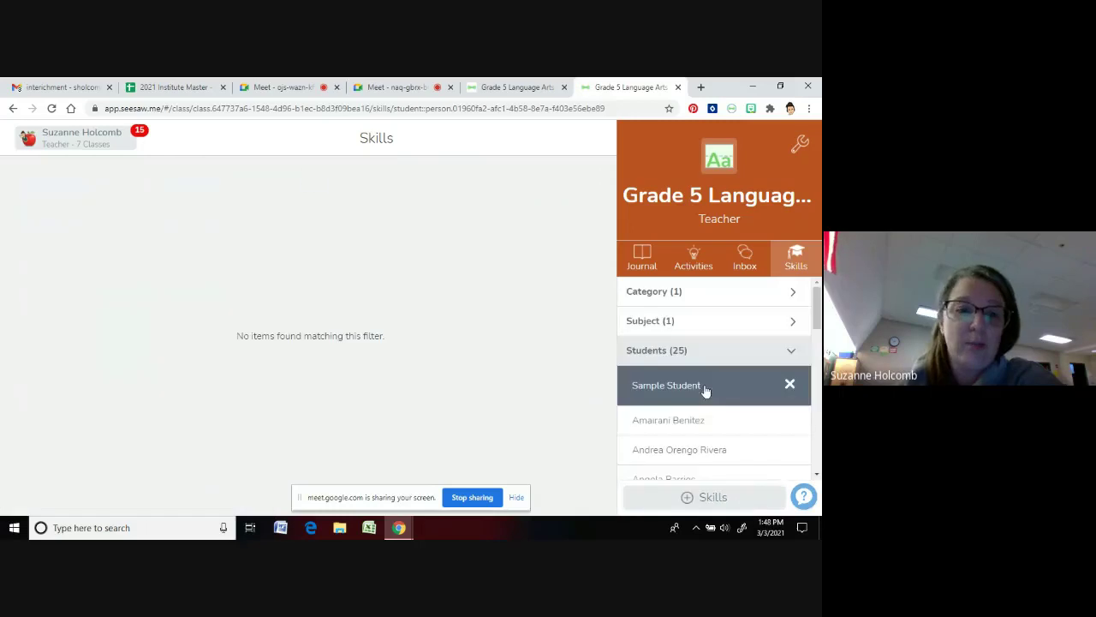
scroll(709, 394, down, 1)
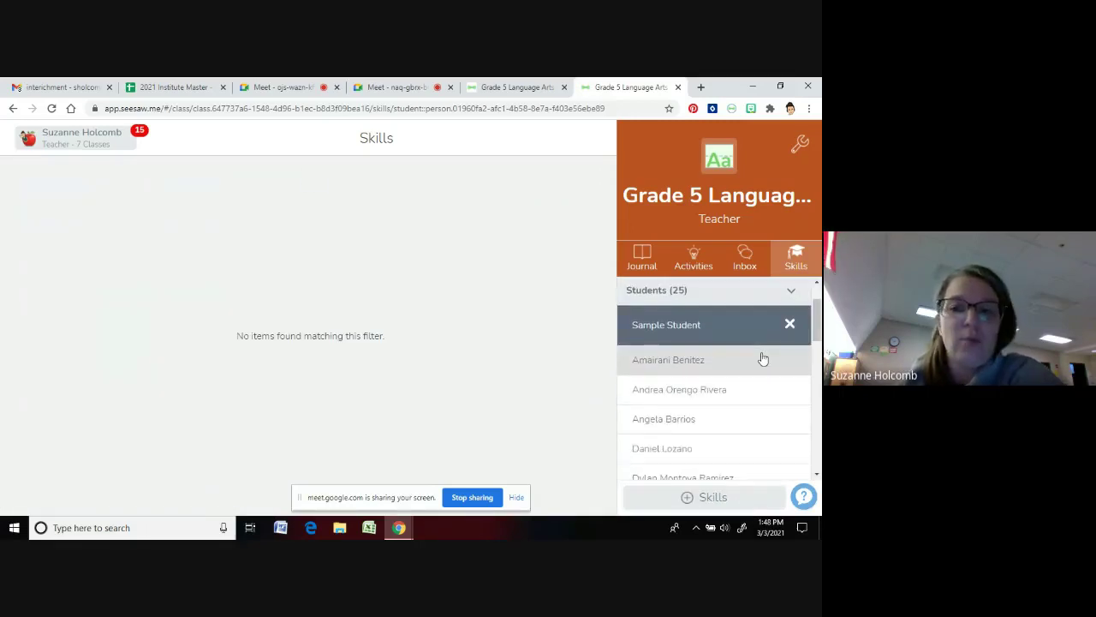
click(787, 322)
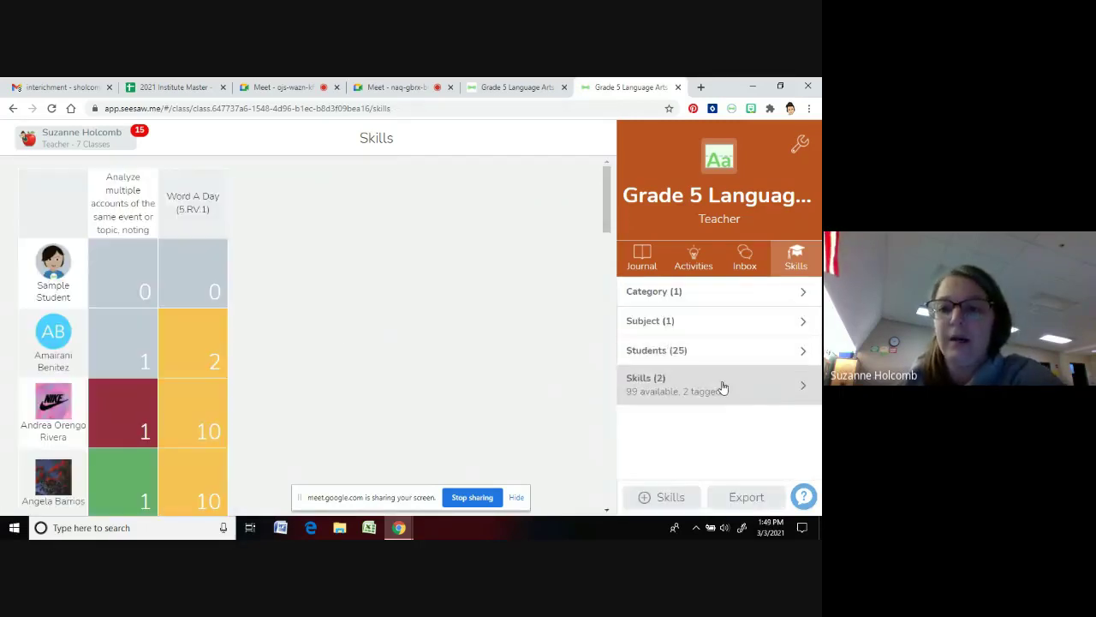
Filter the skills grid to the student listed directly below Sample Student, and clear the filter
click(721, 358)
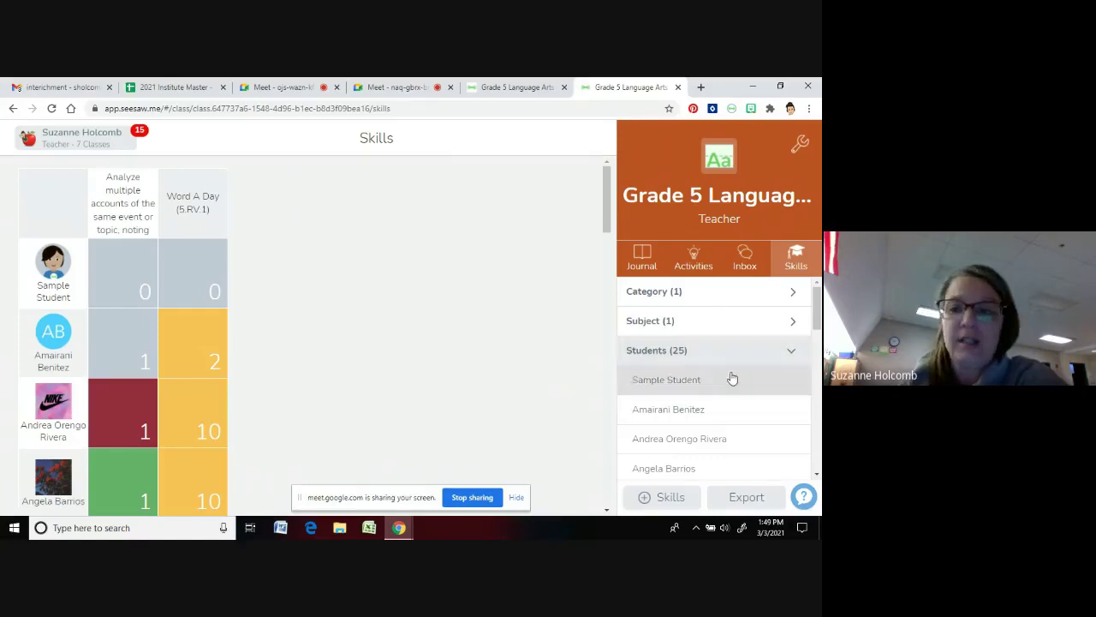
click(724, 406)
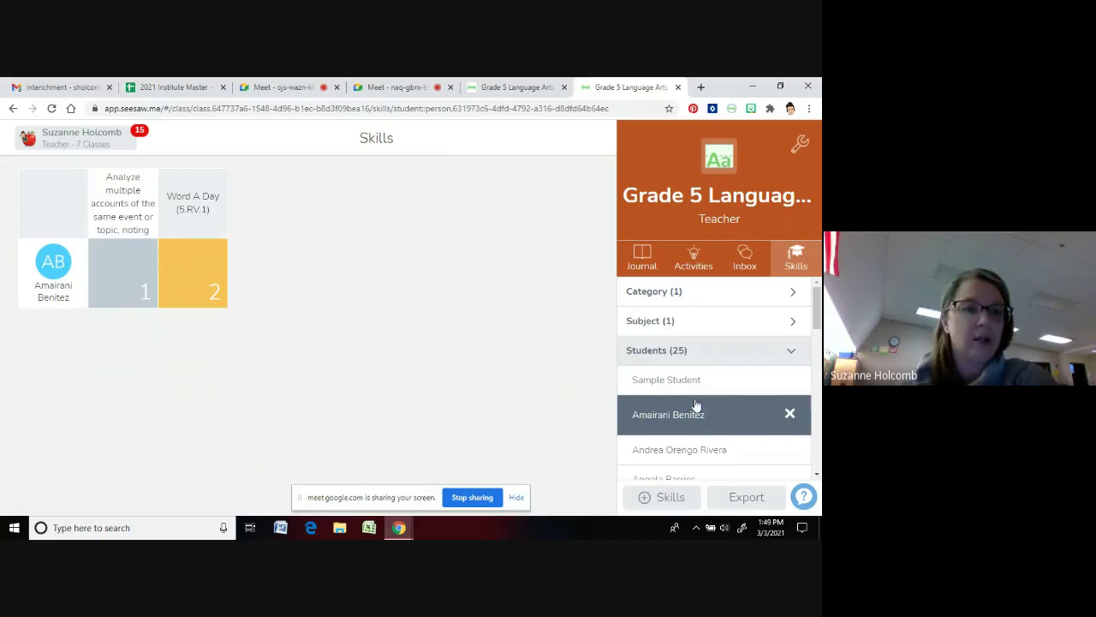
click(791, 416)
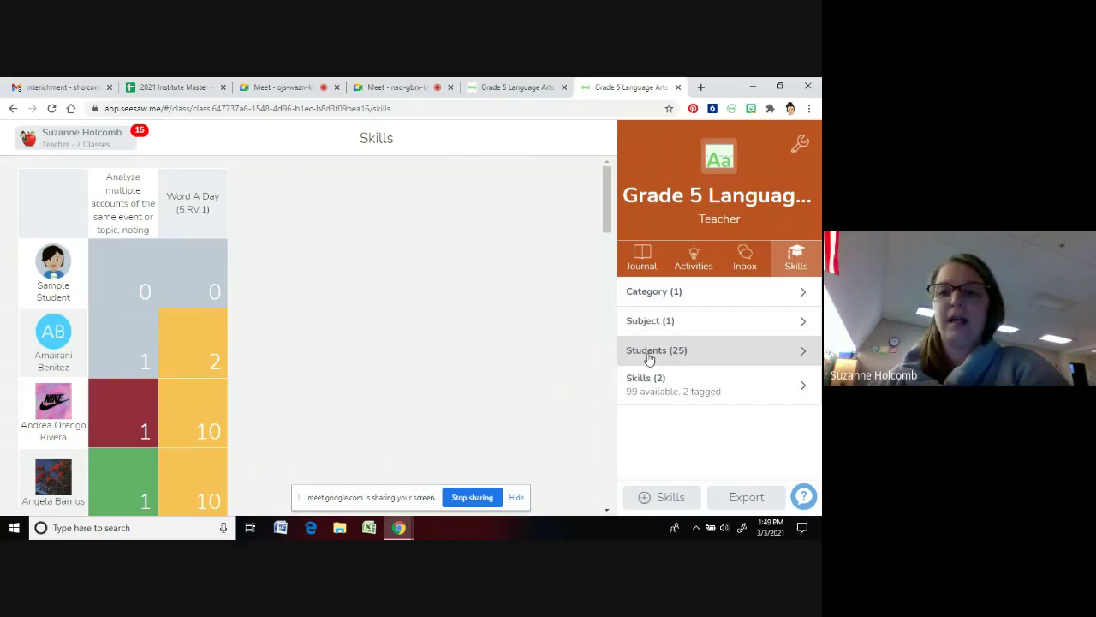
Look through the student filter list alongside the whole-class skills grid, and collapse the list
click(649, 359)
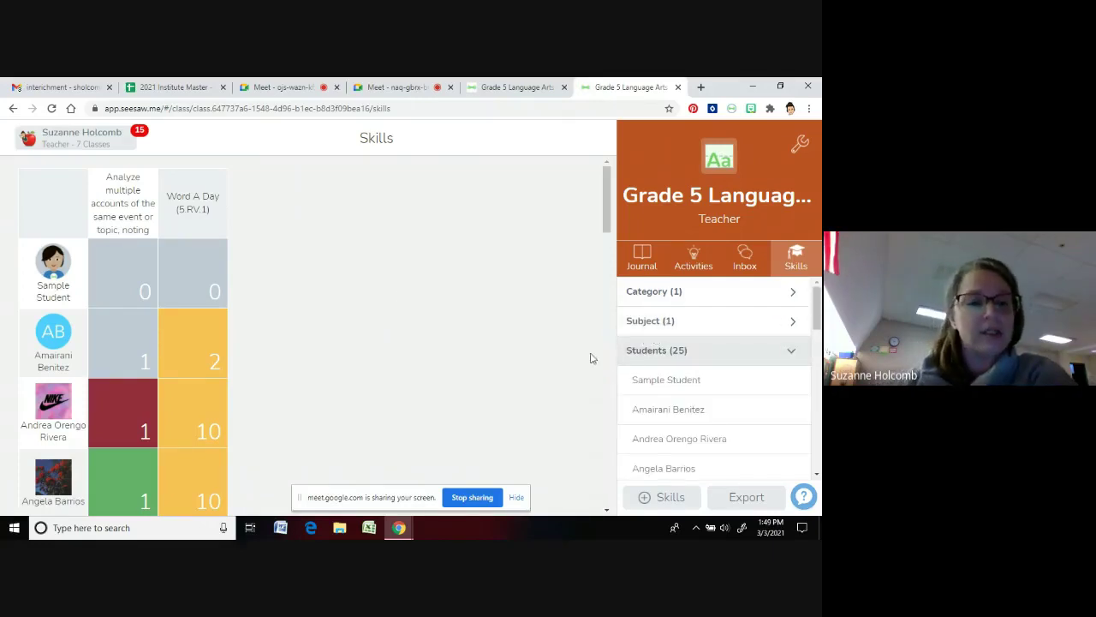
scroll(402, 323, down, 3)
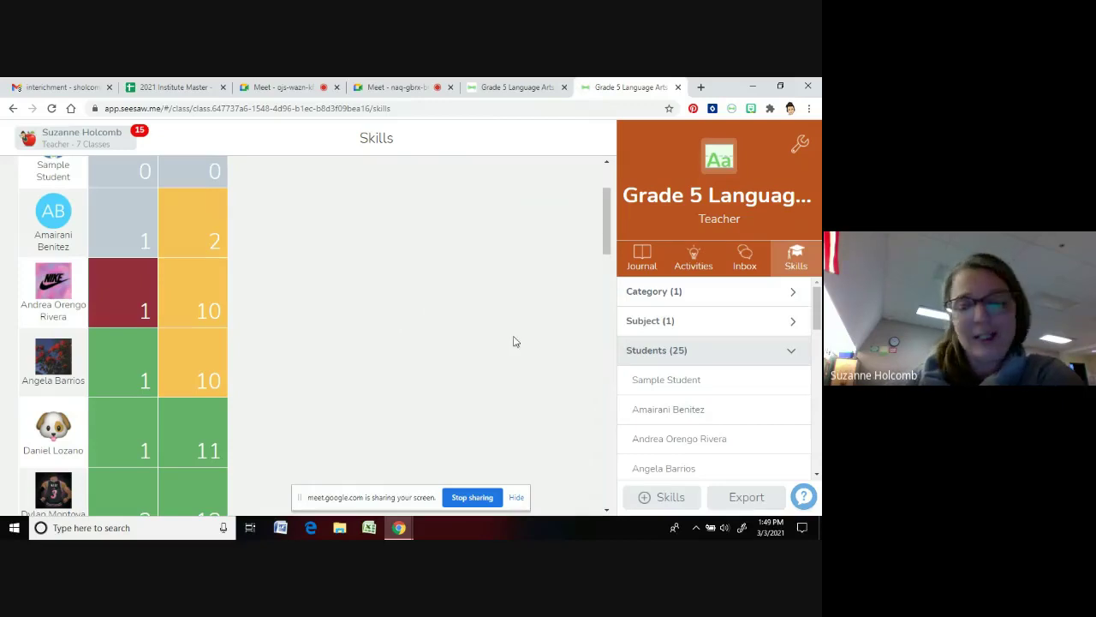
scroll(707, 394, down, 2)
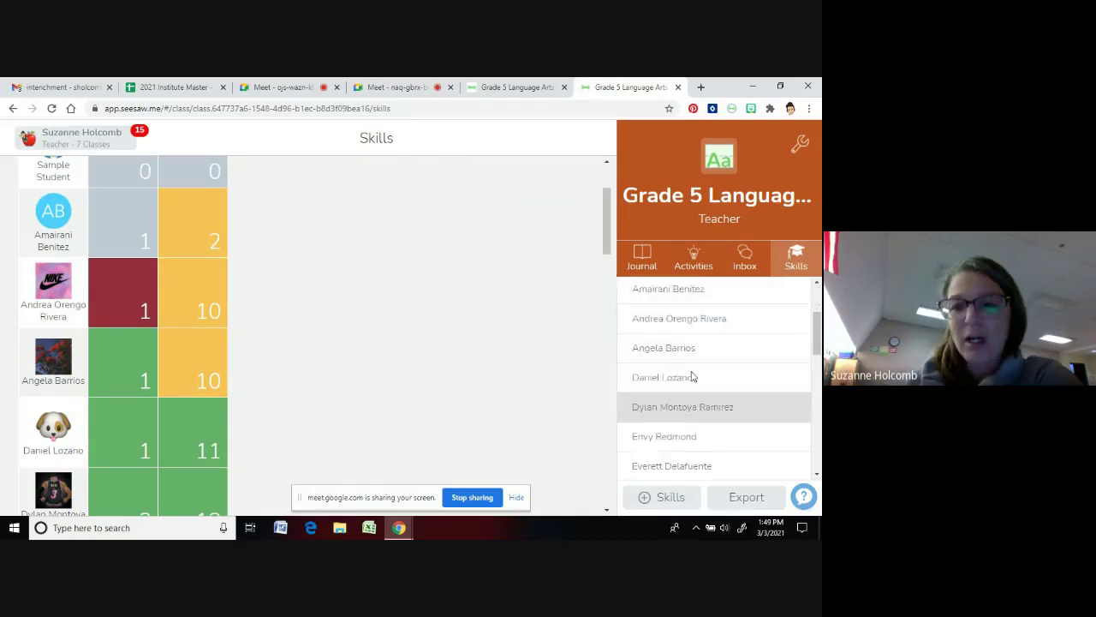
scroll(692, 403, up, 2)
click(788, 360)
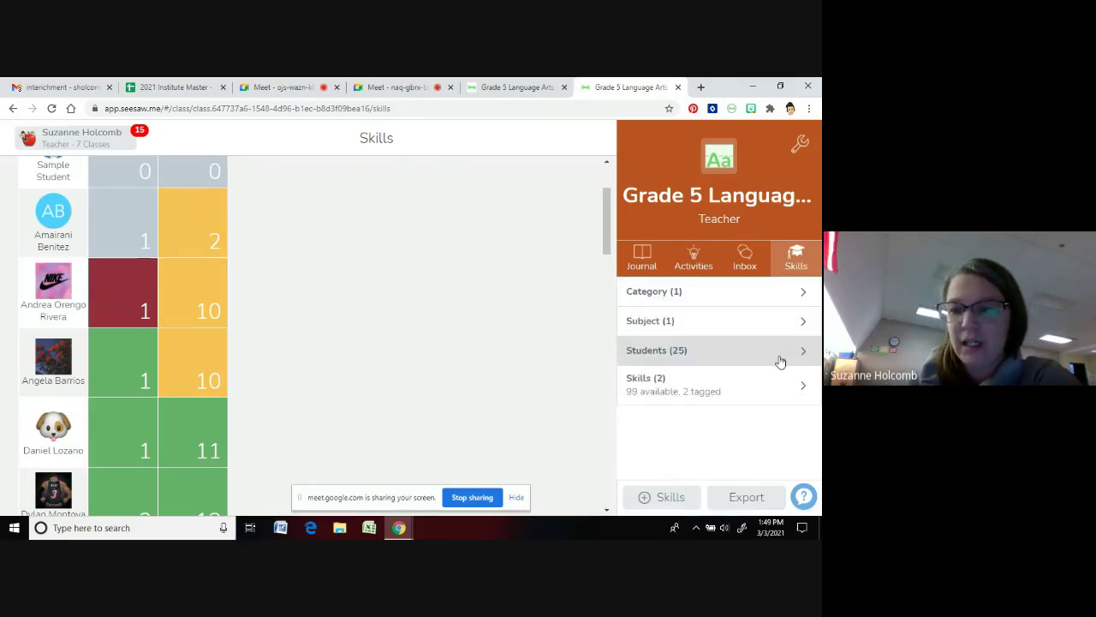
Expand the tagged skills list and read the full wording of the 5.RN.3.3 standard
click(724, 399)
scroll(753, 421, down, 1)
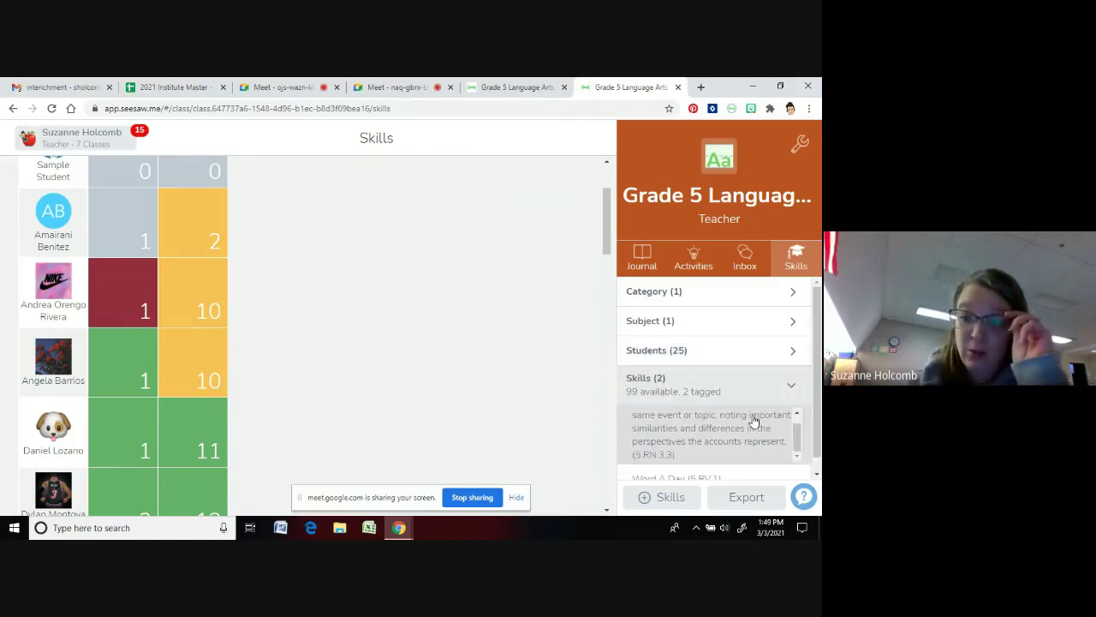
scroll(754, 421, up, 2)
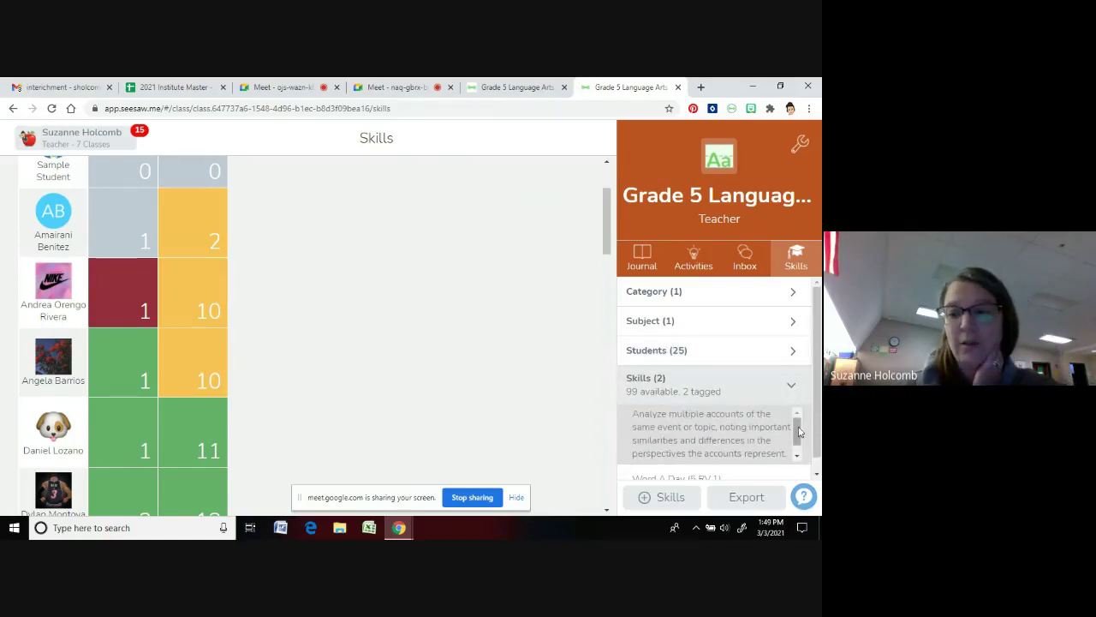
scroll(797, 441, down, 2)
drag(677, 455, 633, 440)
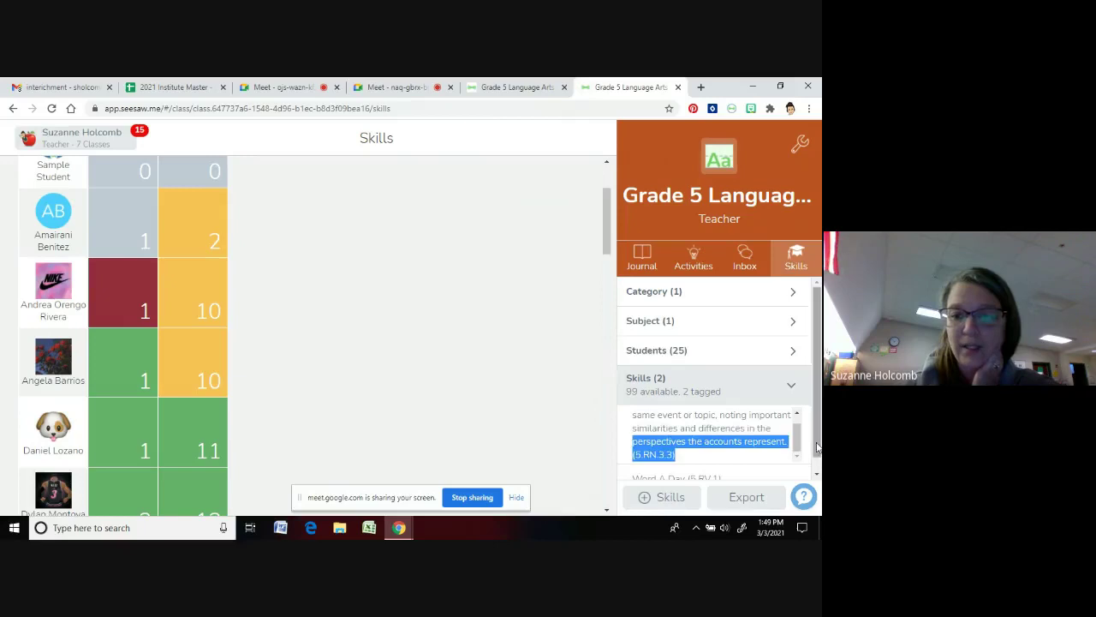
scroll(816, 440, down, 1)
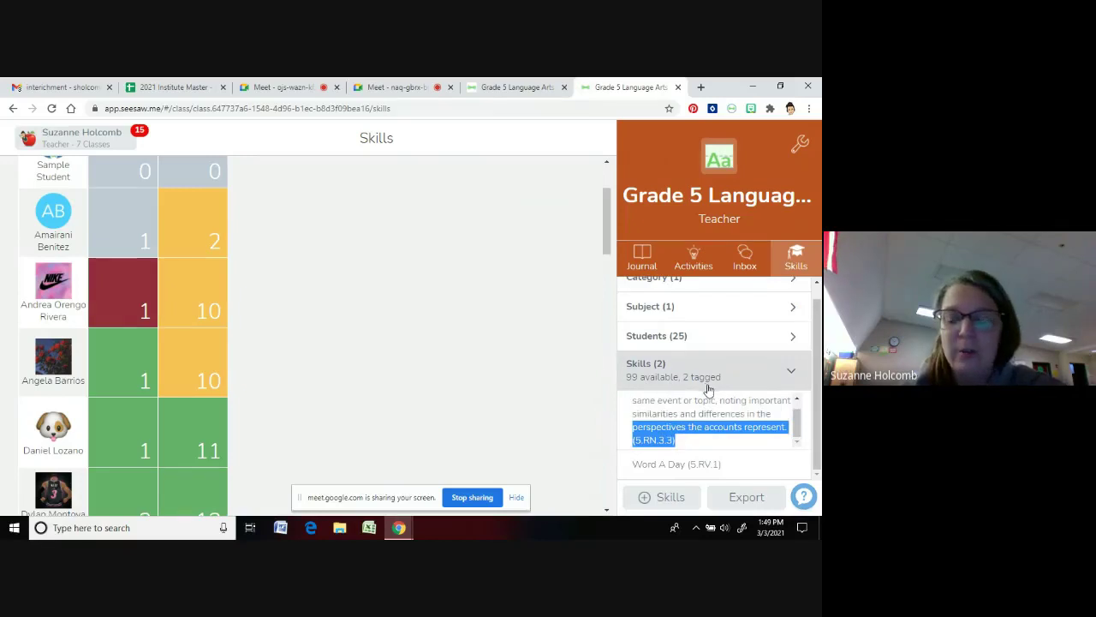
Filter the skills grid to Word A Day (5.RV.1), clear the filter, and examine the students' ratings for both skills
click(702, 467)
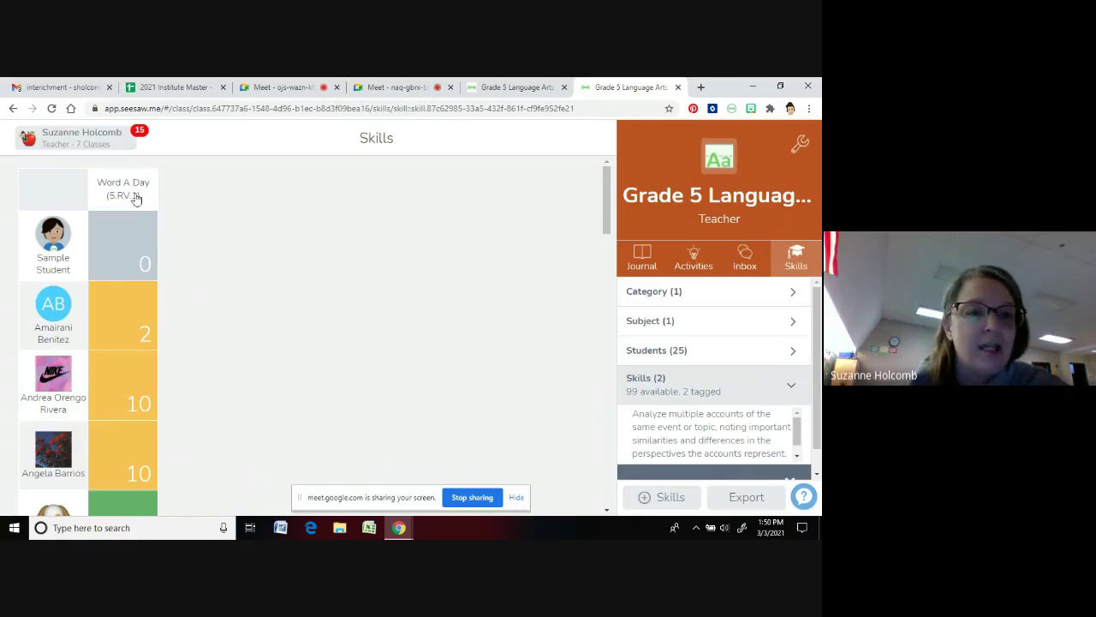
scroll(717, 450, down, 3)
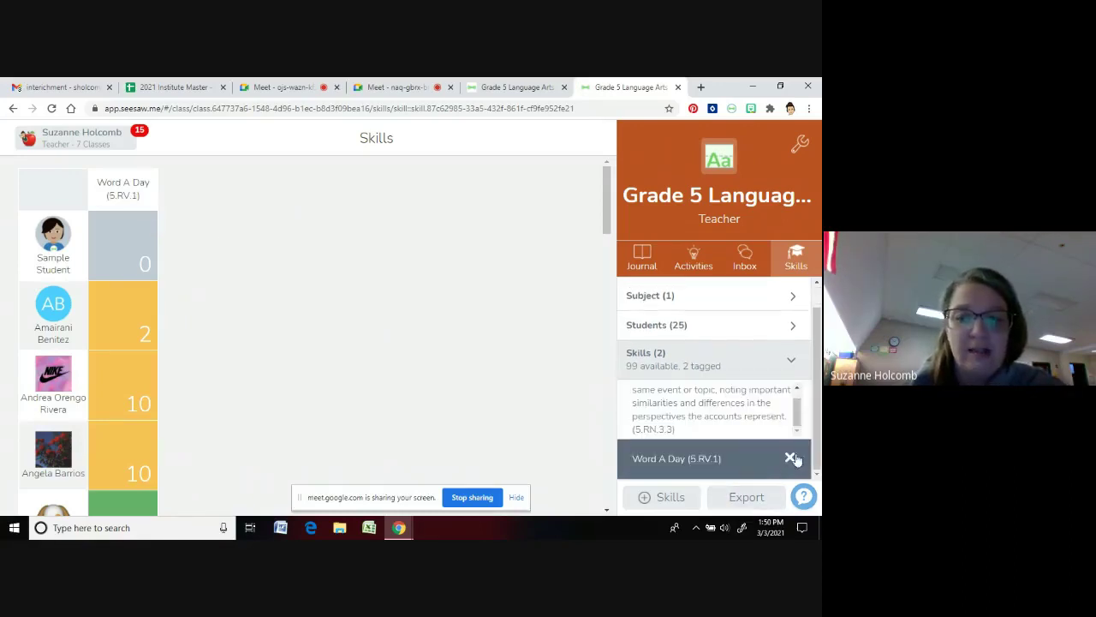
click(789, 459)
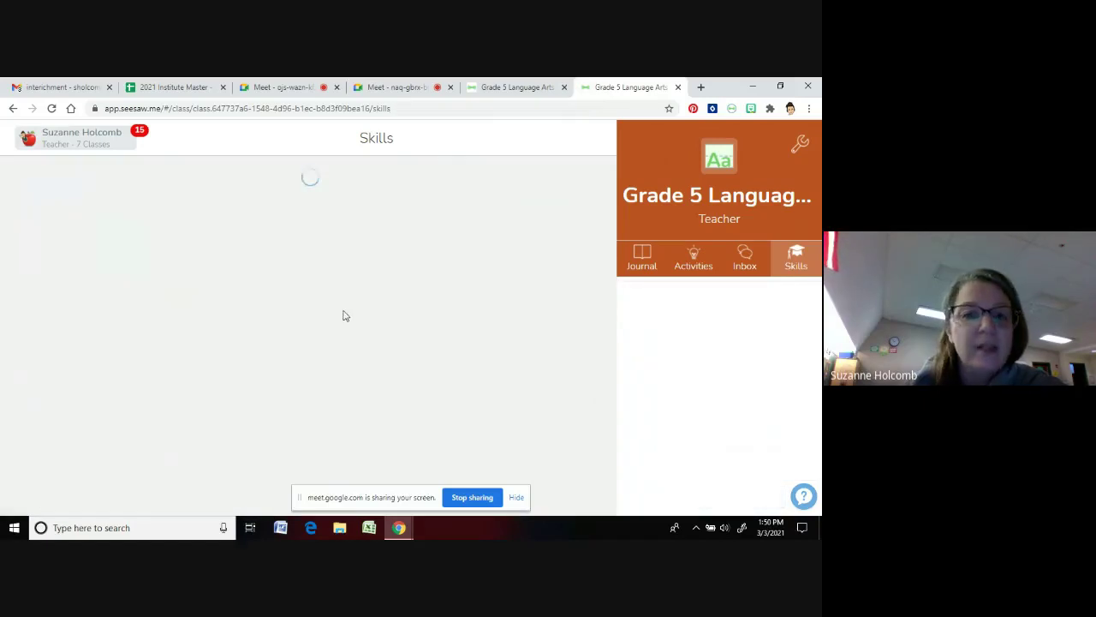
scroll(349, 332, down, 1)
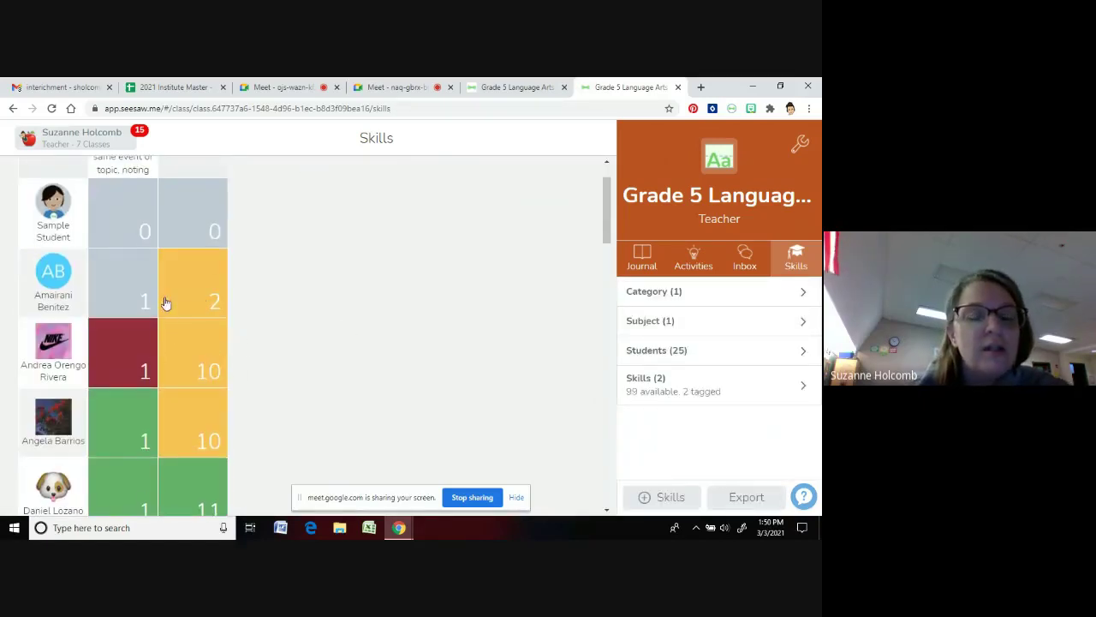
scroll(236, 364, down, 2)
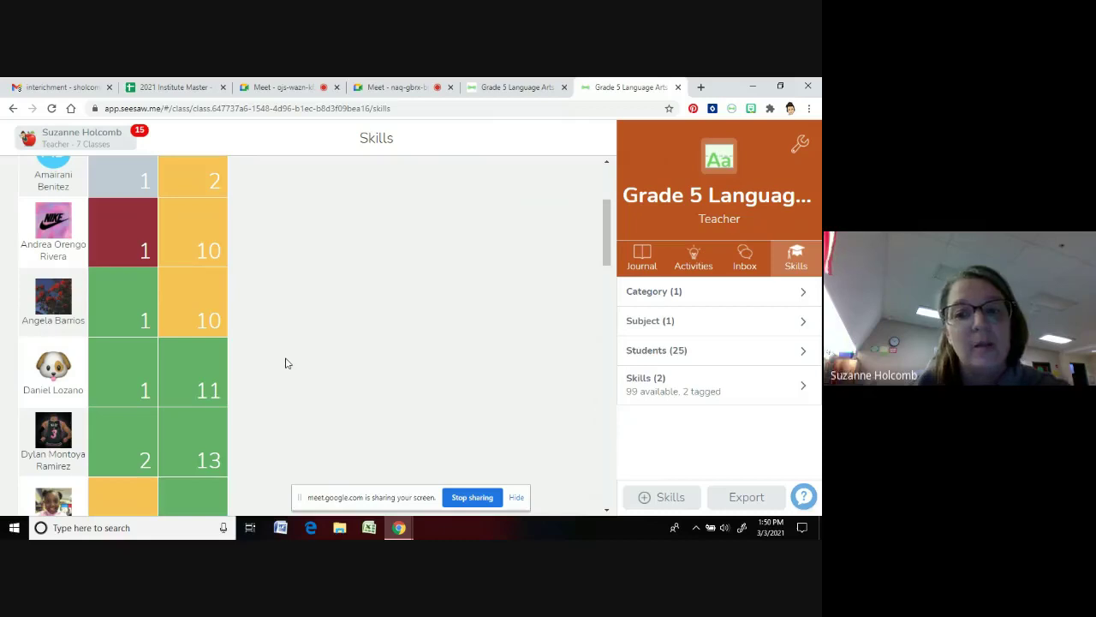
Examine how the students' ratings and tag counts compare between the multiple-accounts skill and Word A Day (5.RV.1) in the skills grid
scroll(210, 381, down, 1)
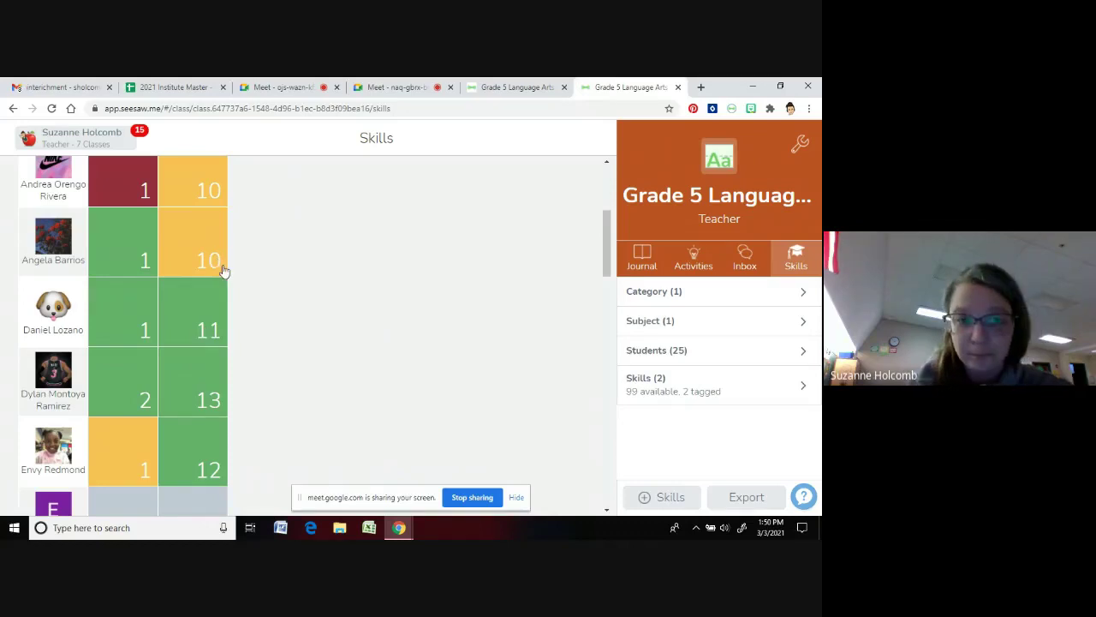
scroll(232, 298, up, 2)
scroll(222, 294, up, 2)
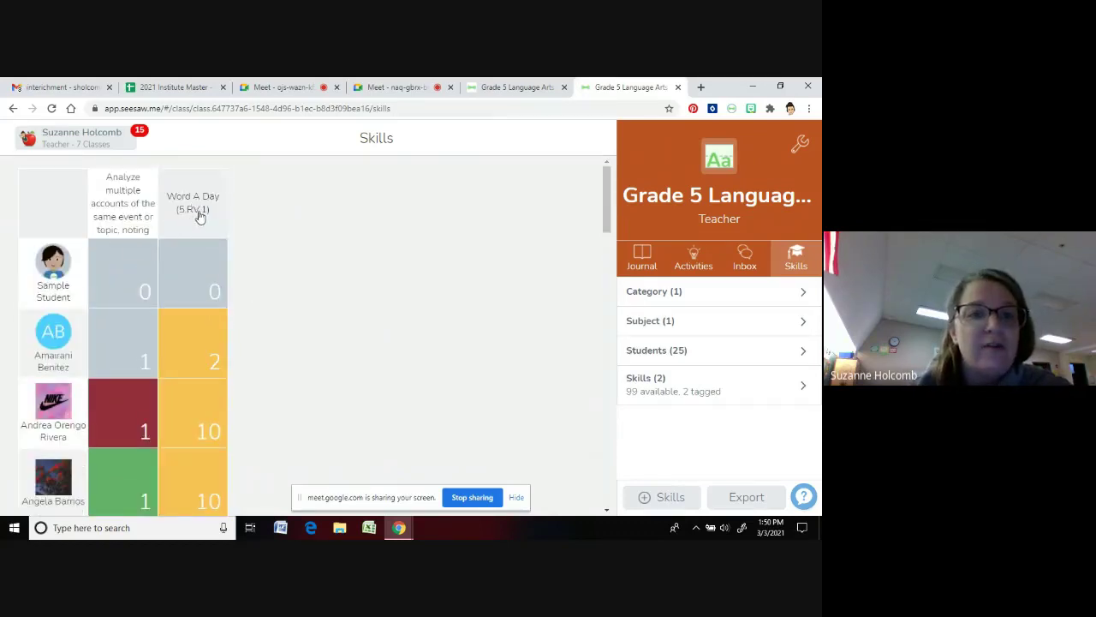
scroll(272, 266, down, 3)
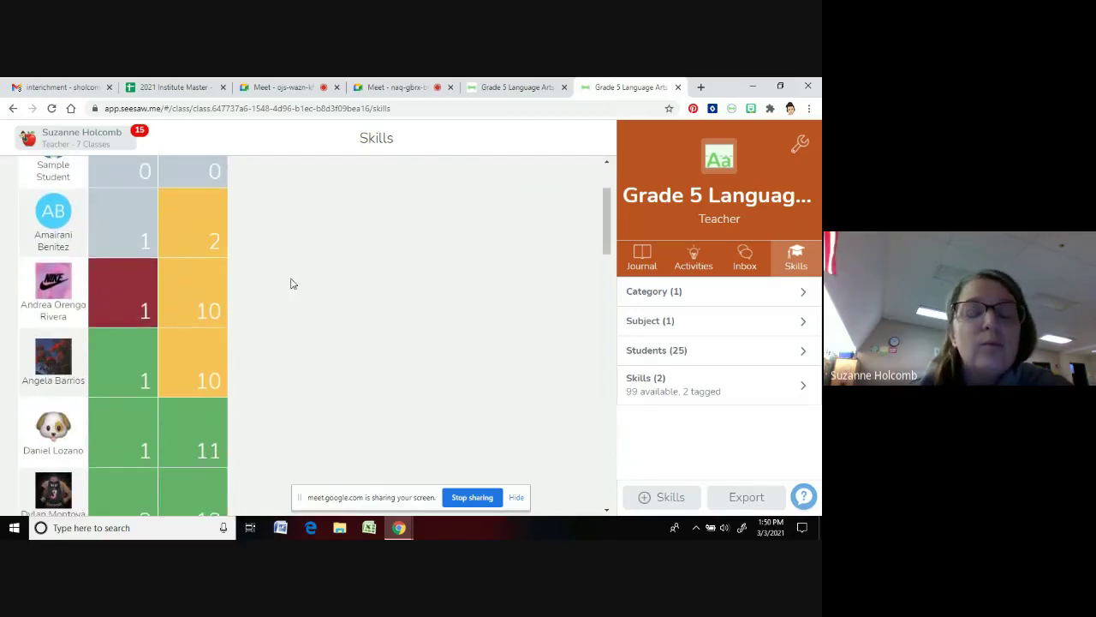
scroll(314, 285, down, 1)
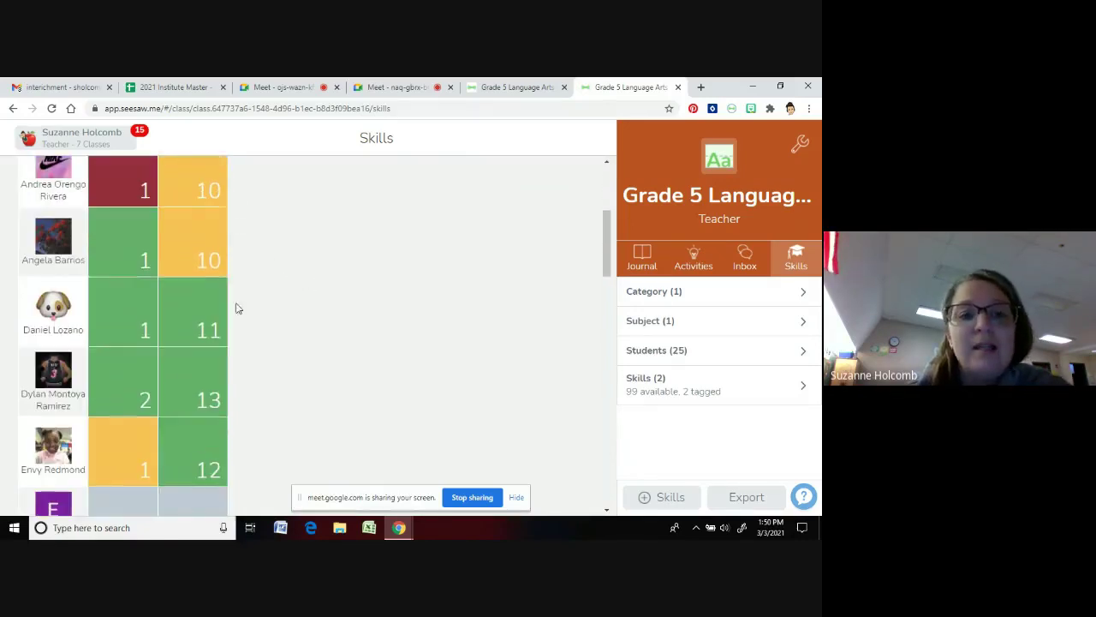
scroll(217, 330, down, 2)
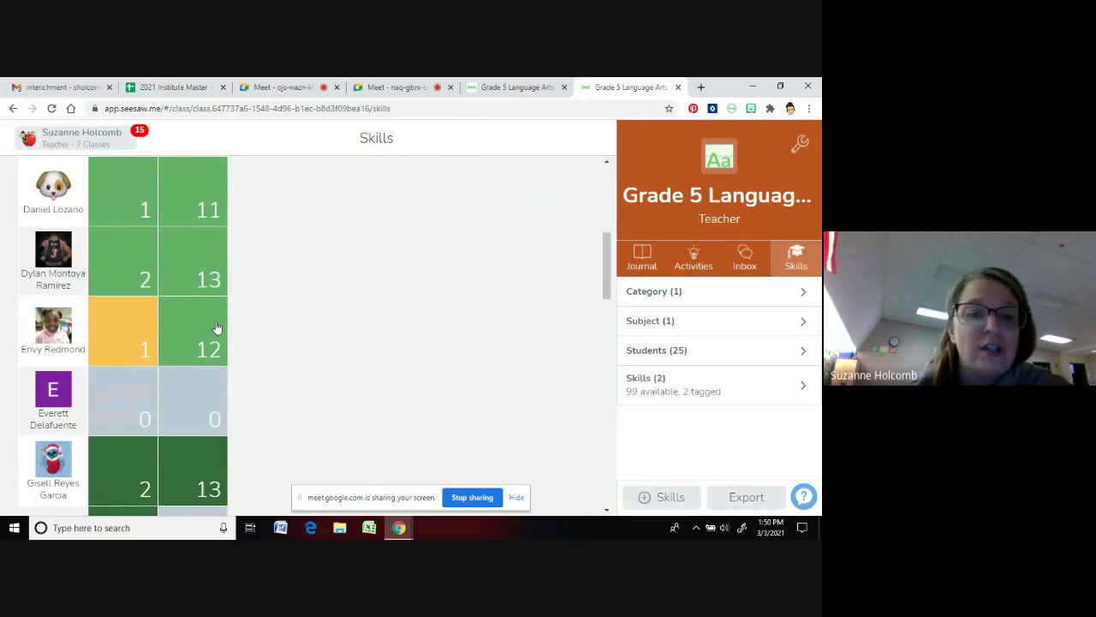
scroll(218, 330, up, 2)
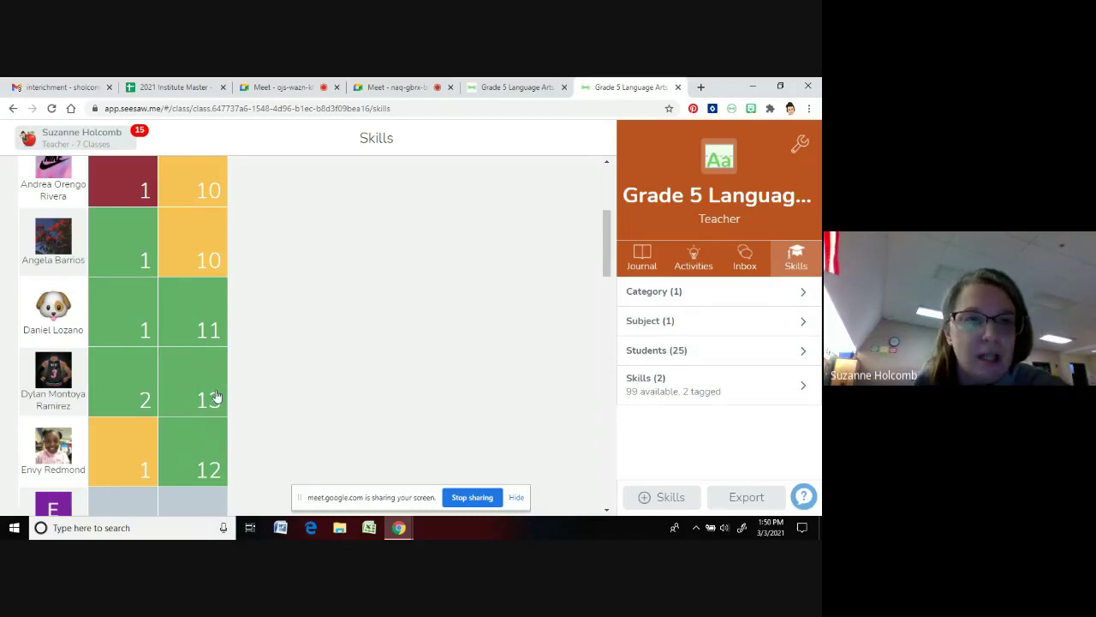
scroll(209, 396, up, 3)
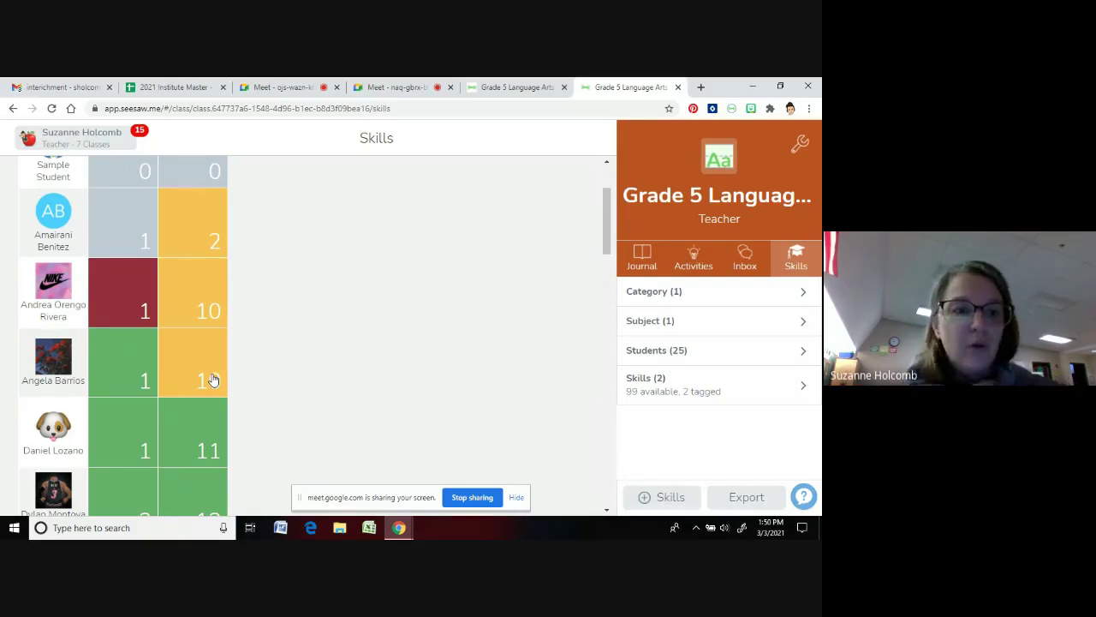
scroll(215, 366, up, 3)
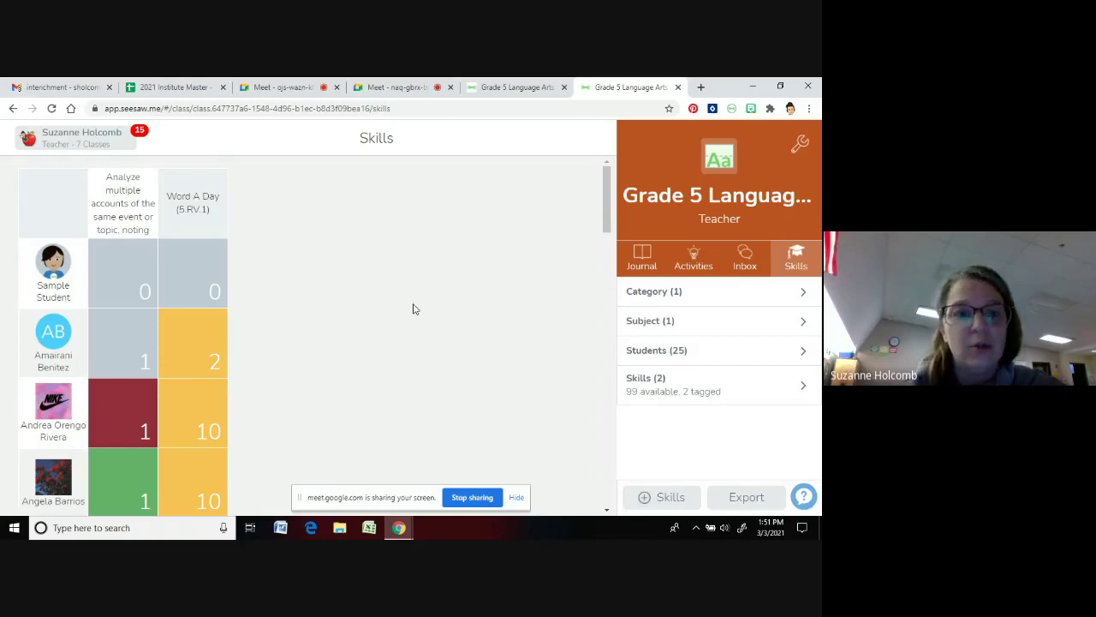
scroll(249, 394, down, 2)
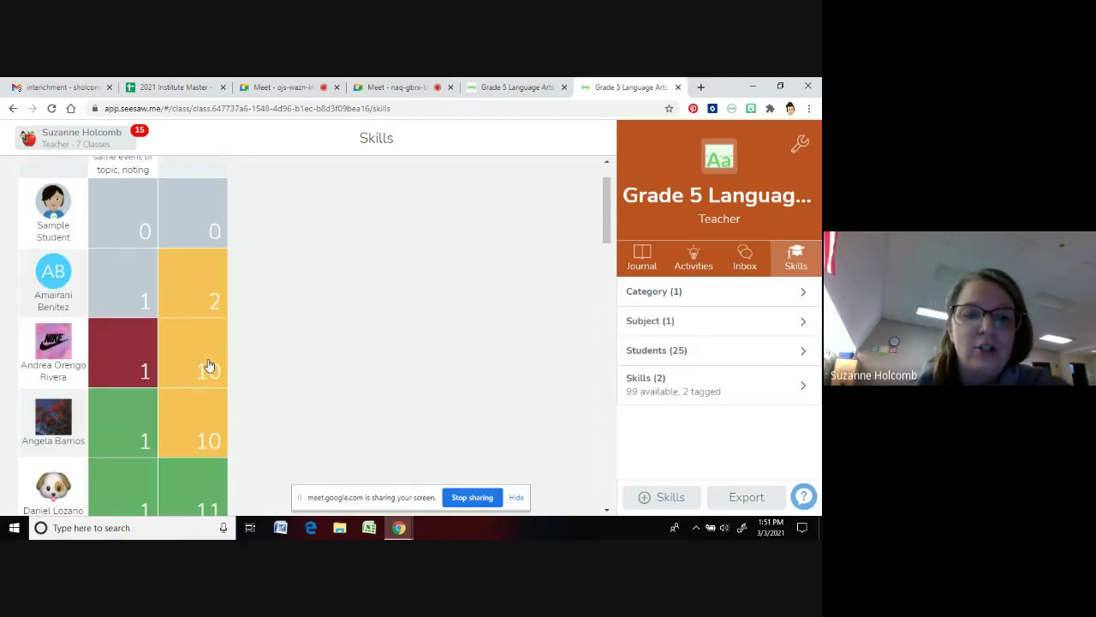
scroll(210, 392, down, 2)
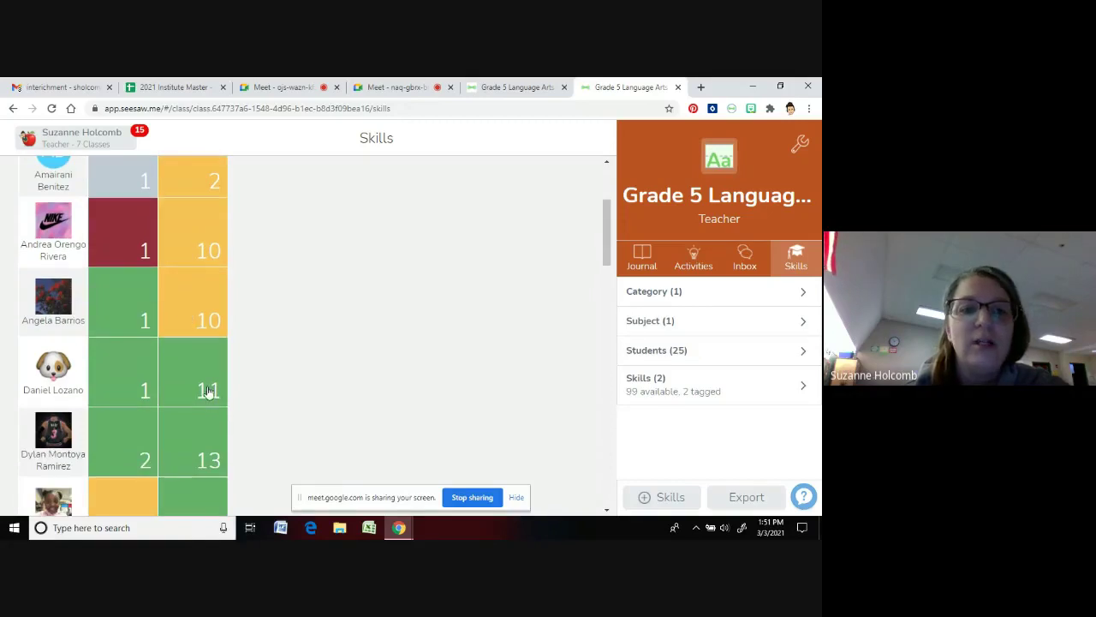
scroll(206, 387, down, 2)
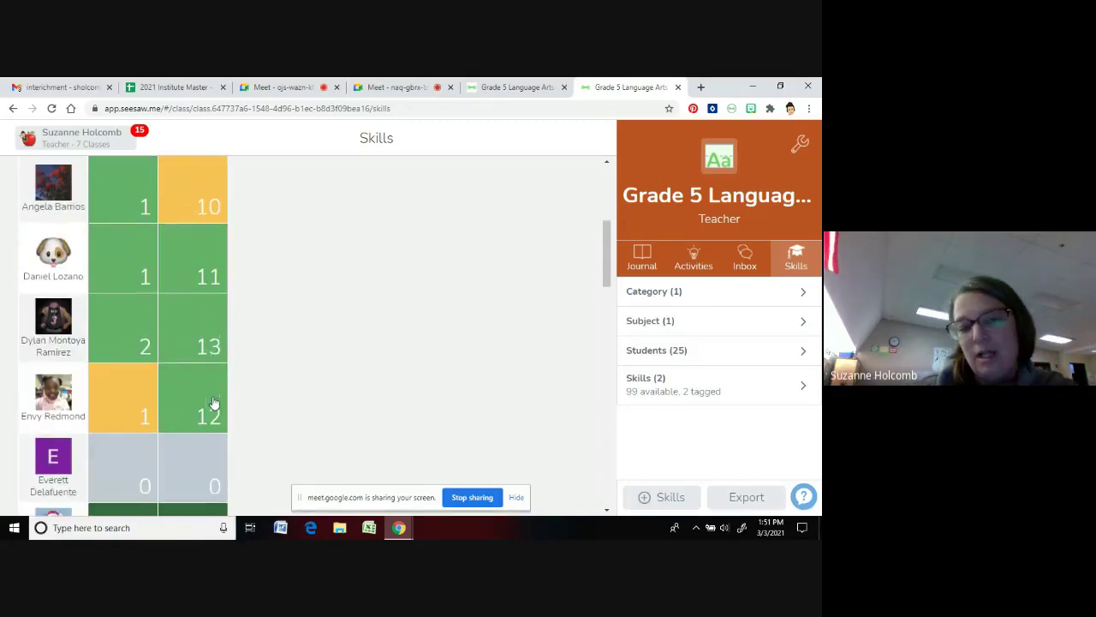
scroll(220, 377, up, 5)
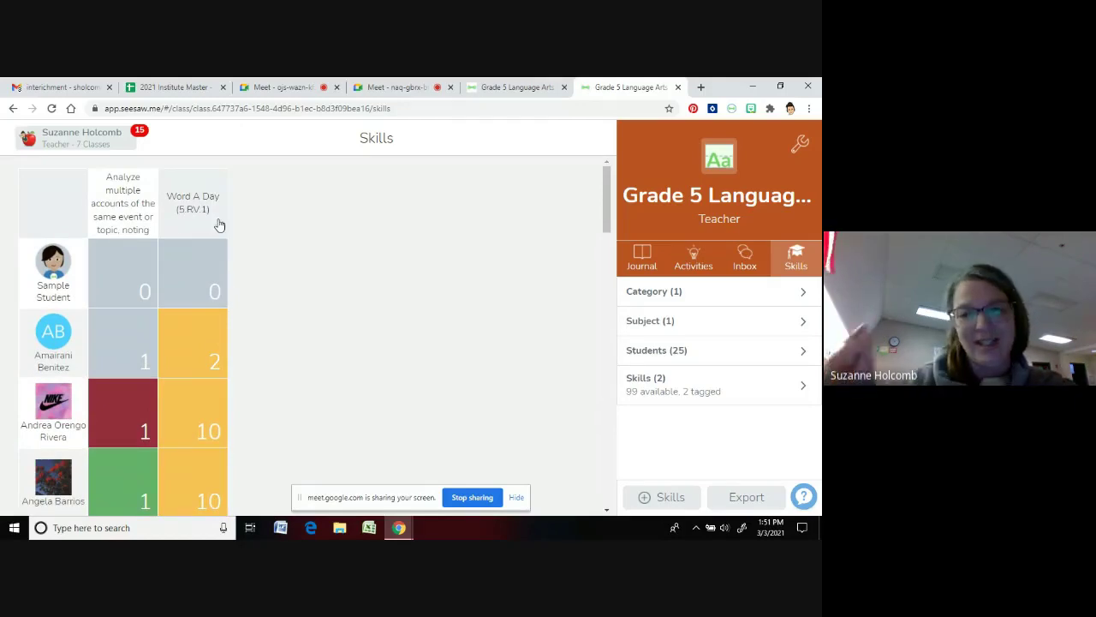
right_click(417, 238)
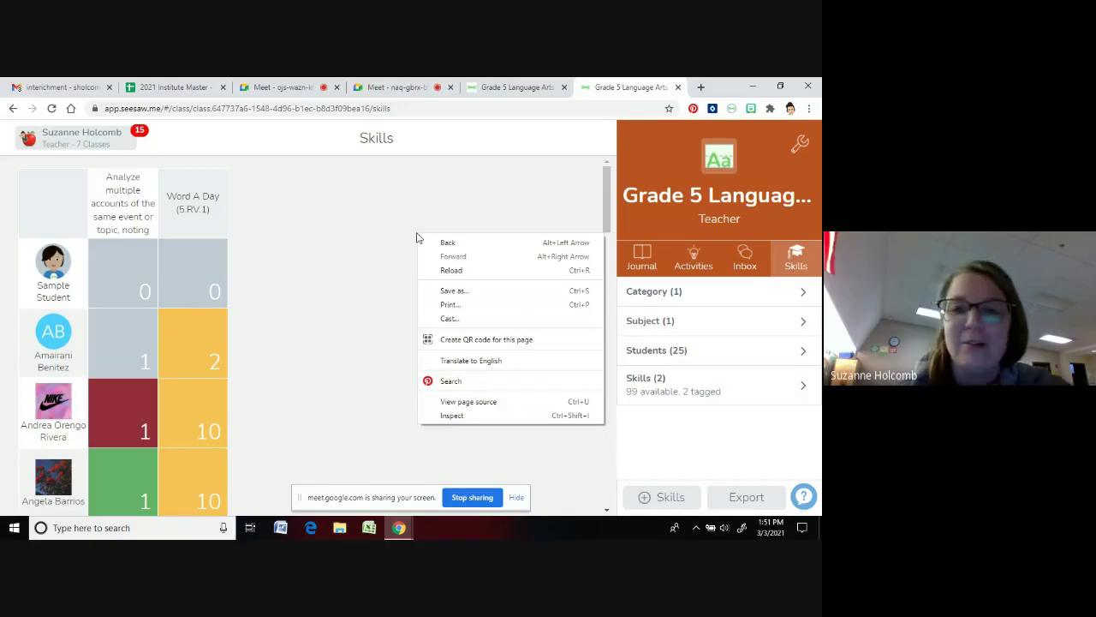
click(434, 156)
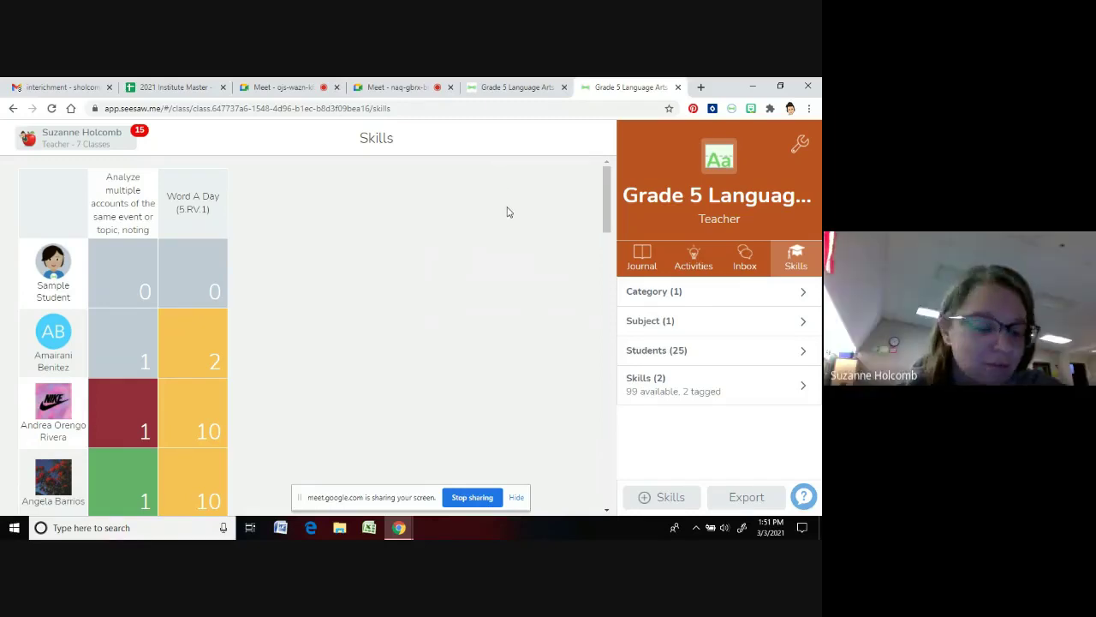
scroll(507, 214, down, 3)
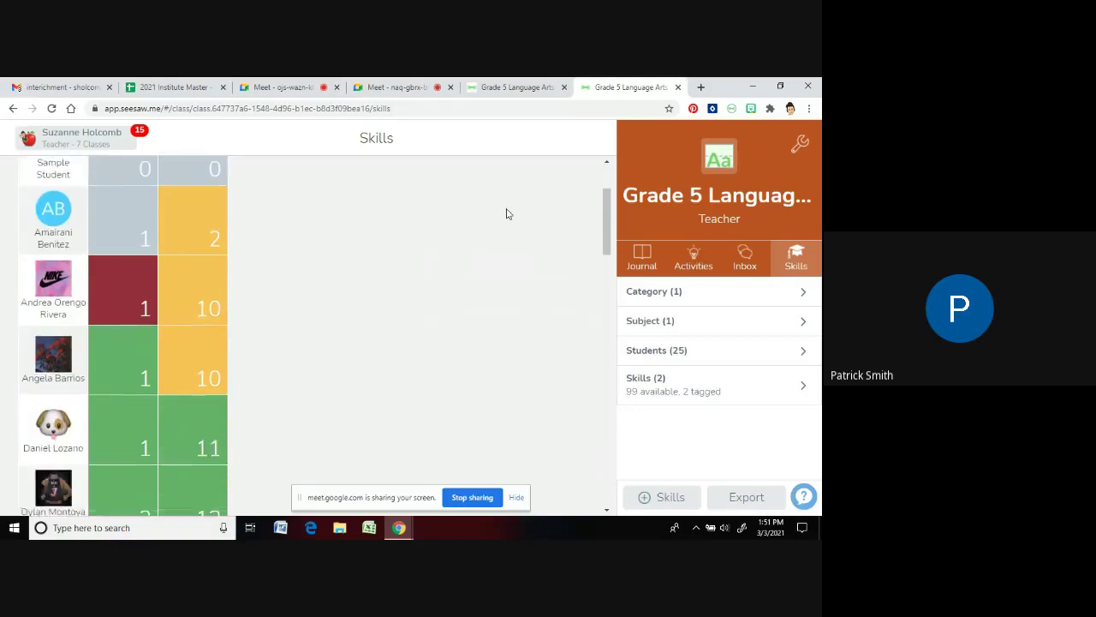
scroll(507, 221, down, 3)
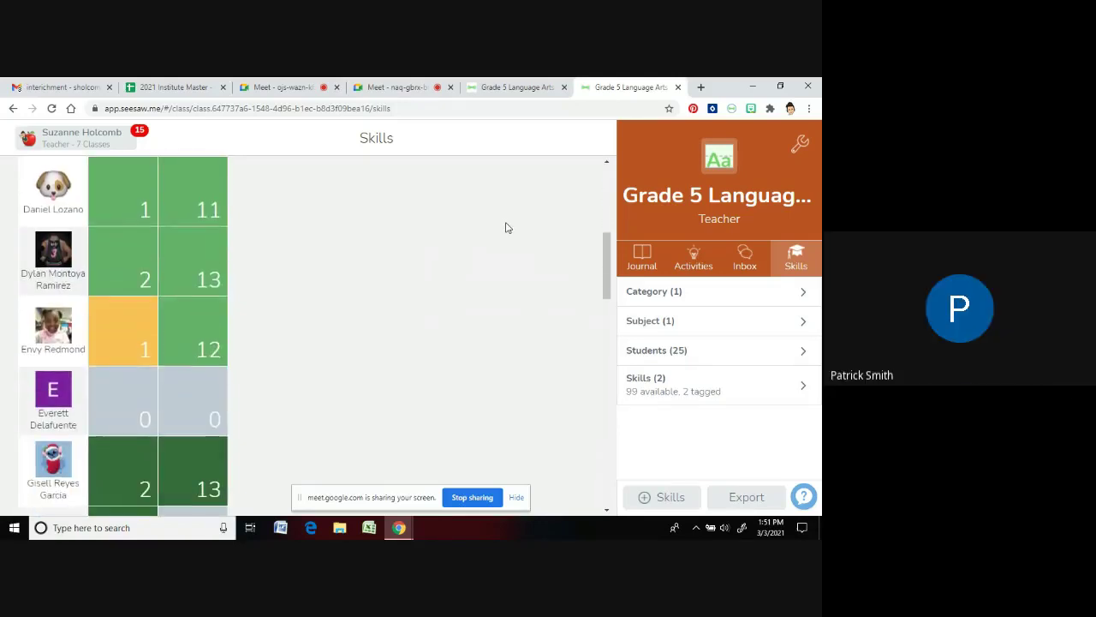
scroll(509, 228, up, 2)
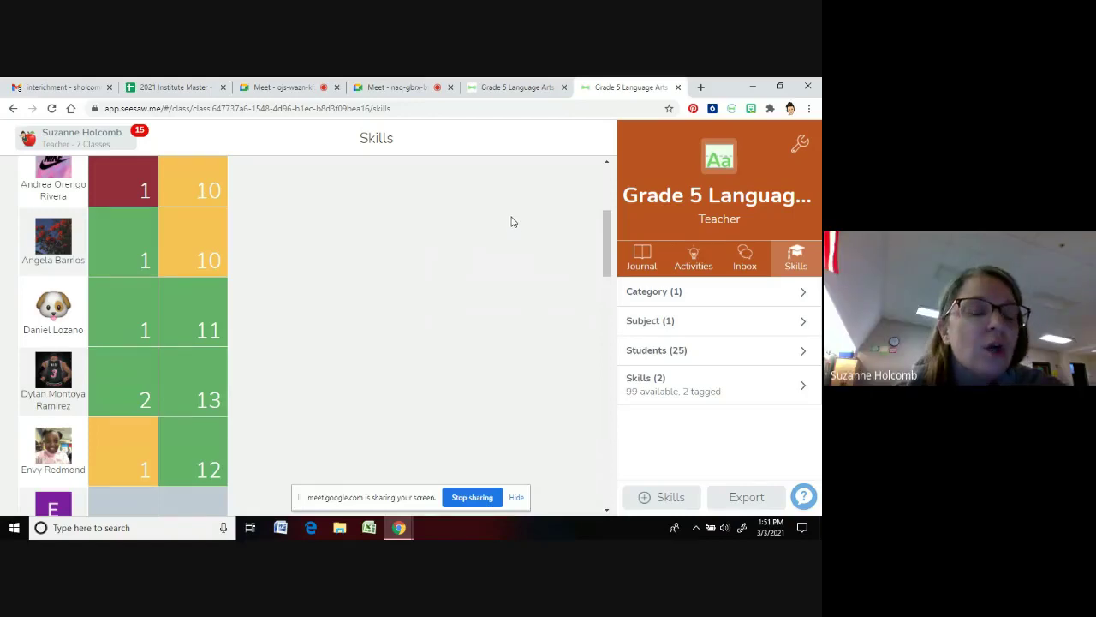
scroll(511, 222, down, 1)
scroll(513, 224, up, 3)
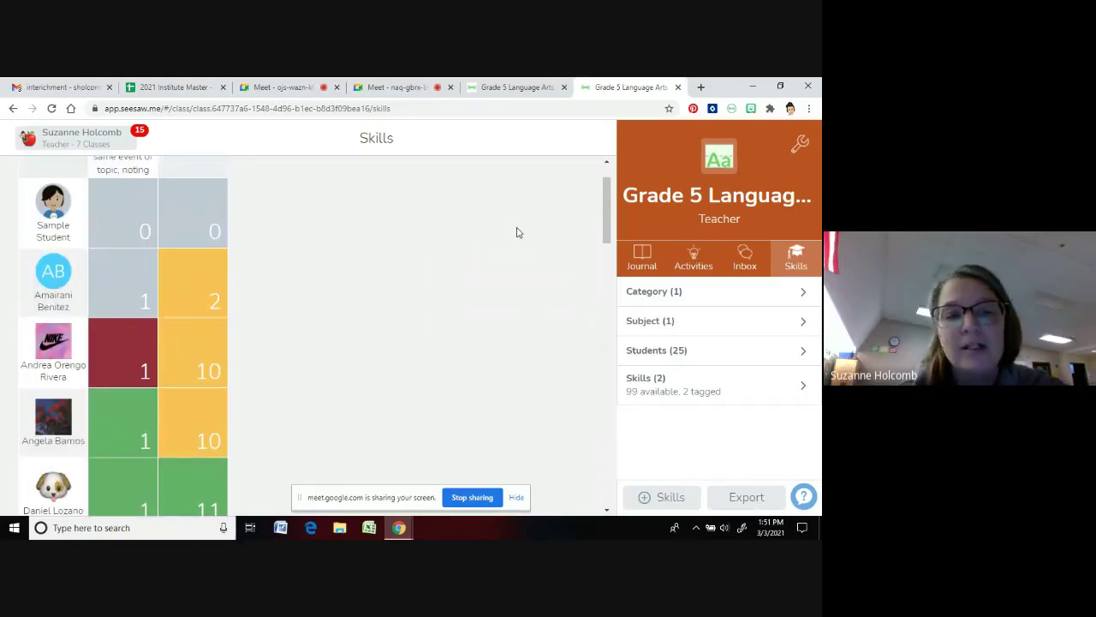
scroll(460, 236, up, 1)
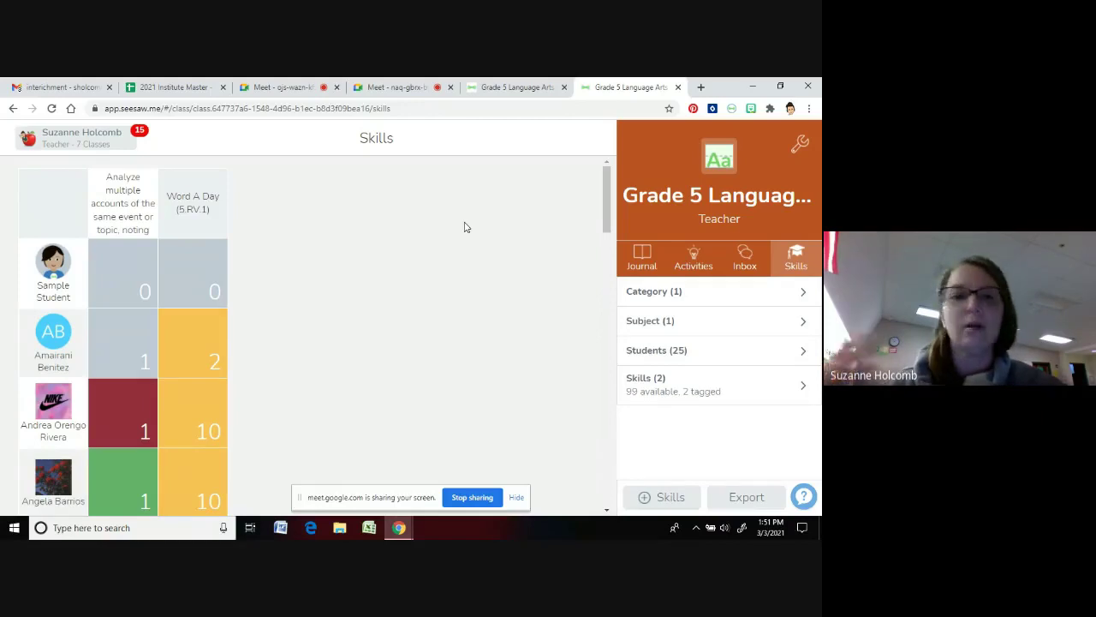
scroll(396, 207, down, 1)
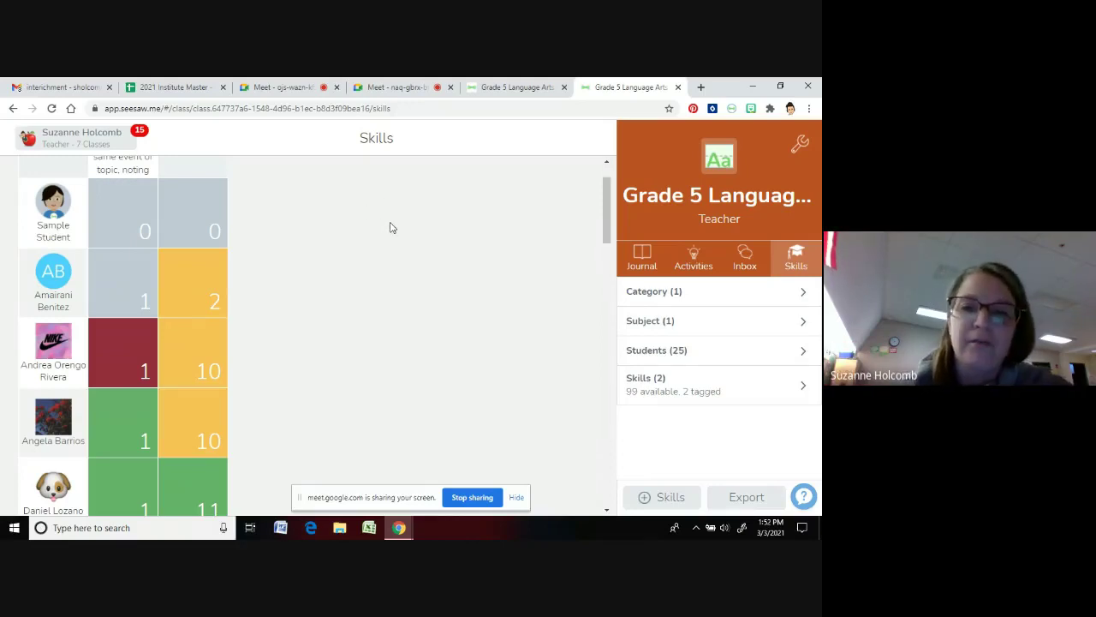
scroll(385, 246, down, 1)
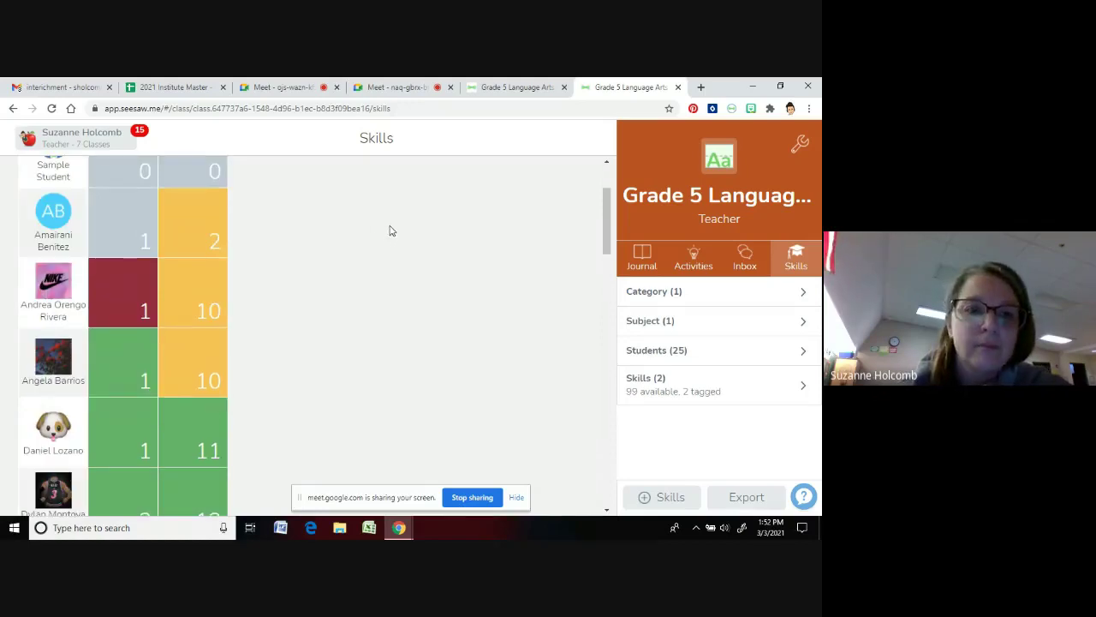
scroll(392, 230, down, 1)
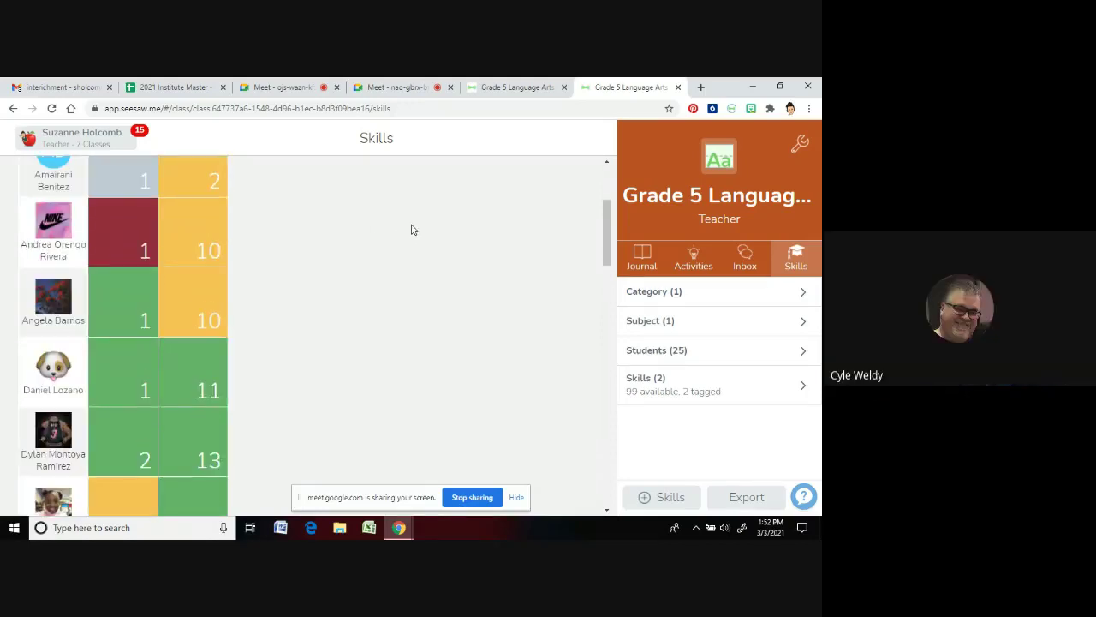
scroll(411, 229, down, 1)
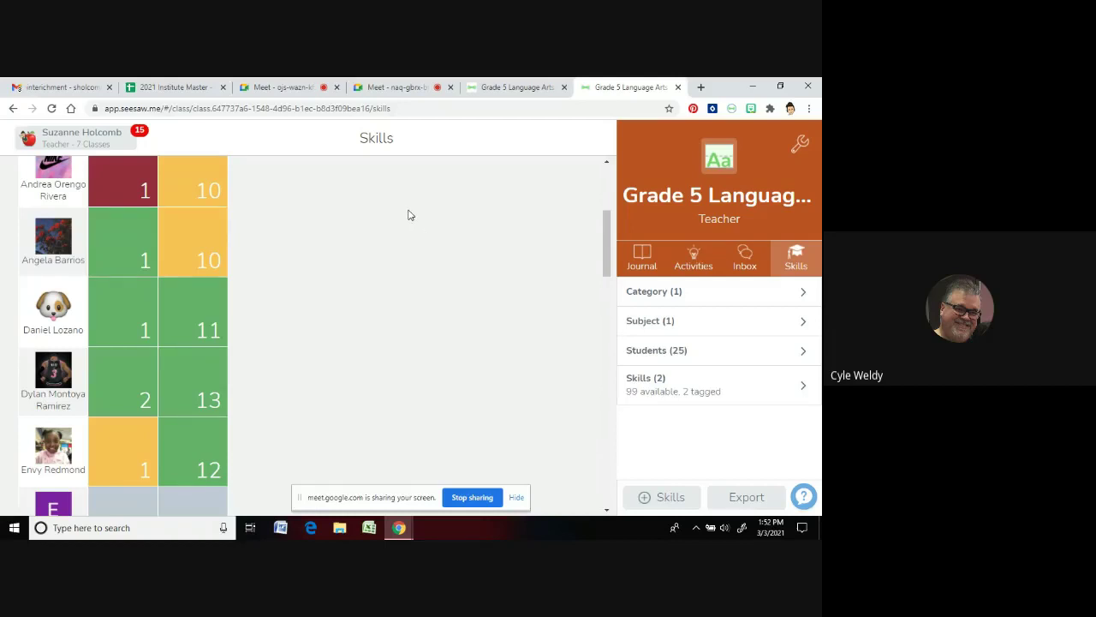
scroll(398, 225, down, 1)
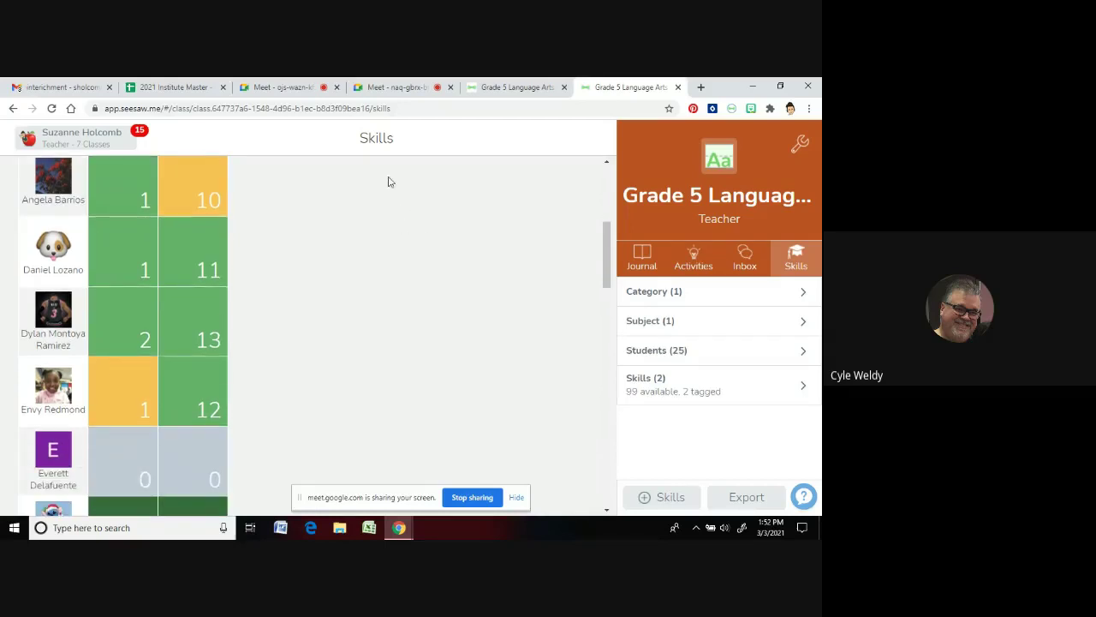
scroll(424, 240, down, 2)
scroll(435, 244, down, 2)
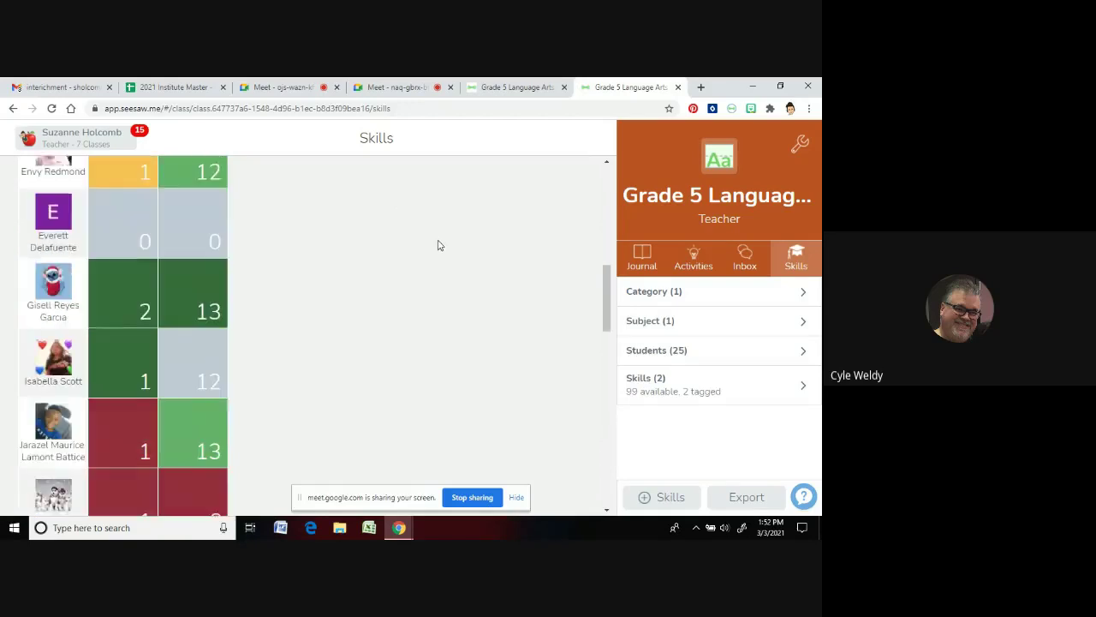
scroll(449, 247, up, 2)
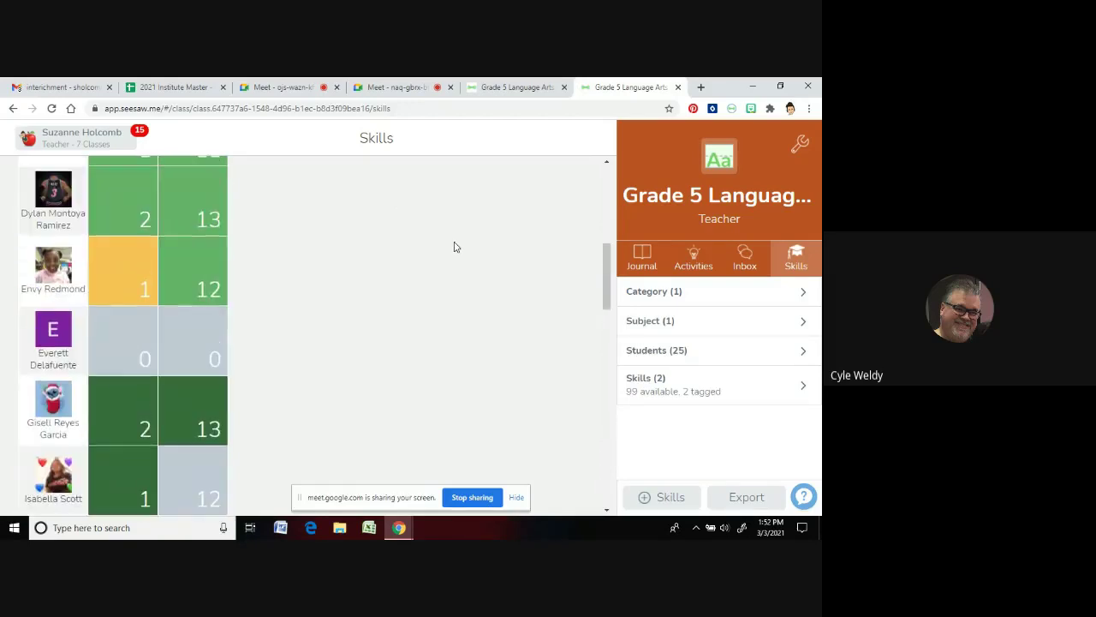
scroll(456, 247, up, 5)
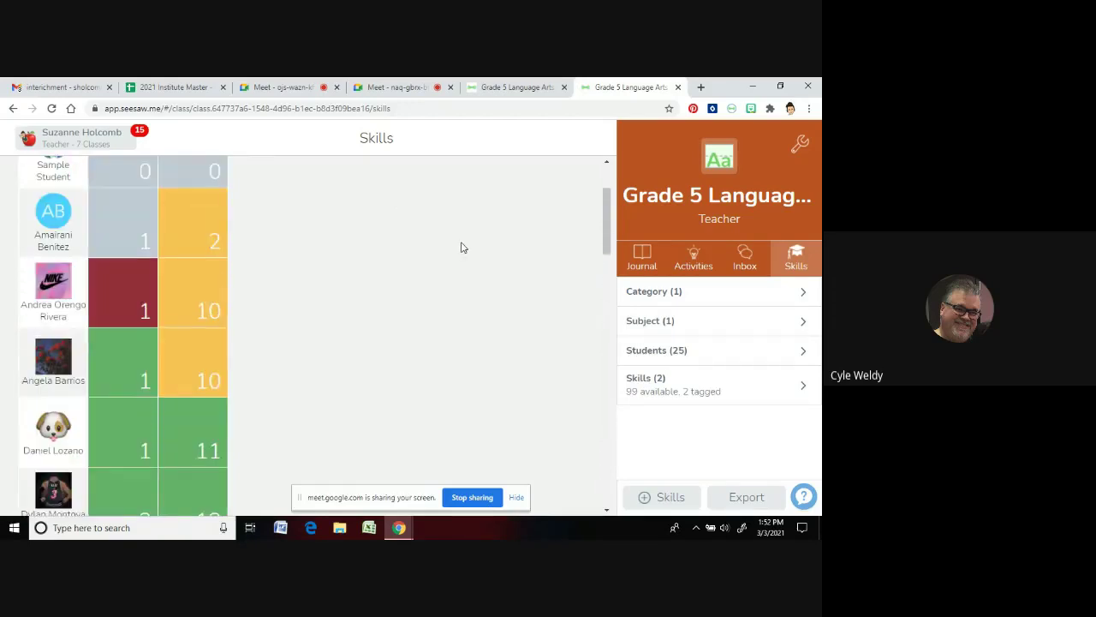
scroll(462, 246, up, 1)
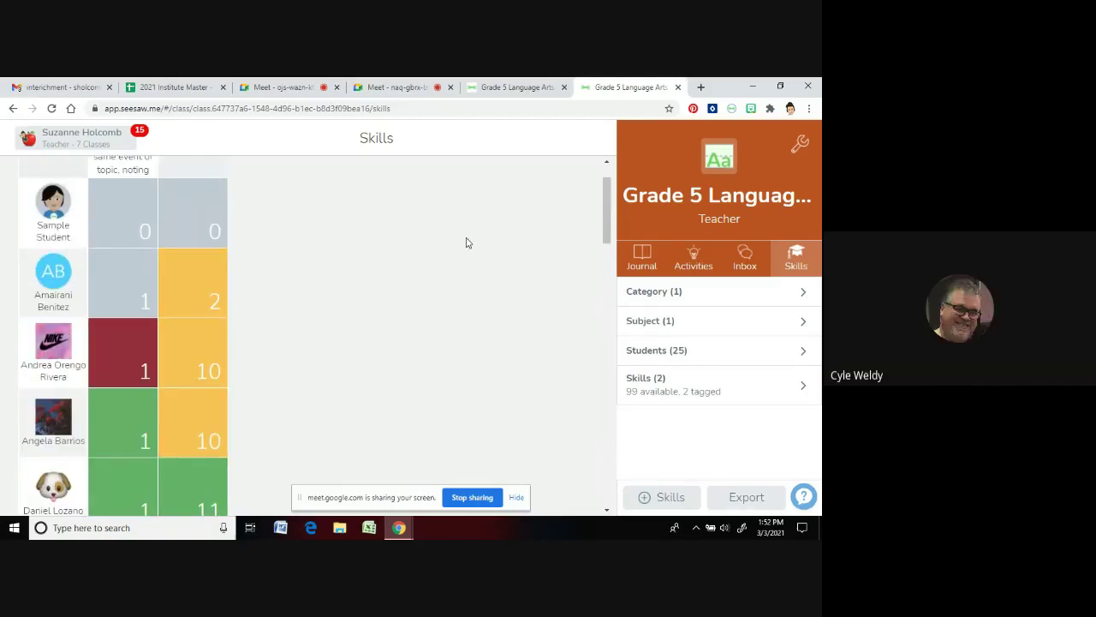
scroll(464, 240, down, 1)
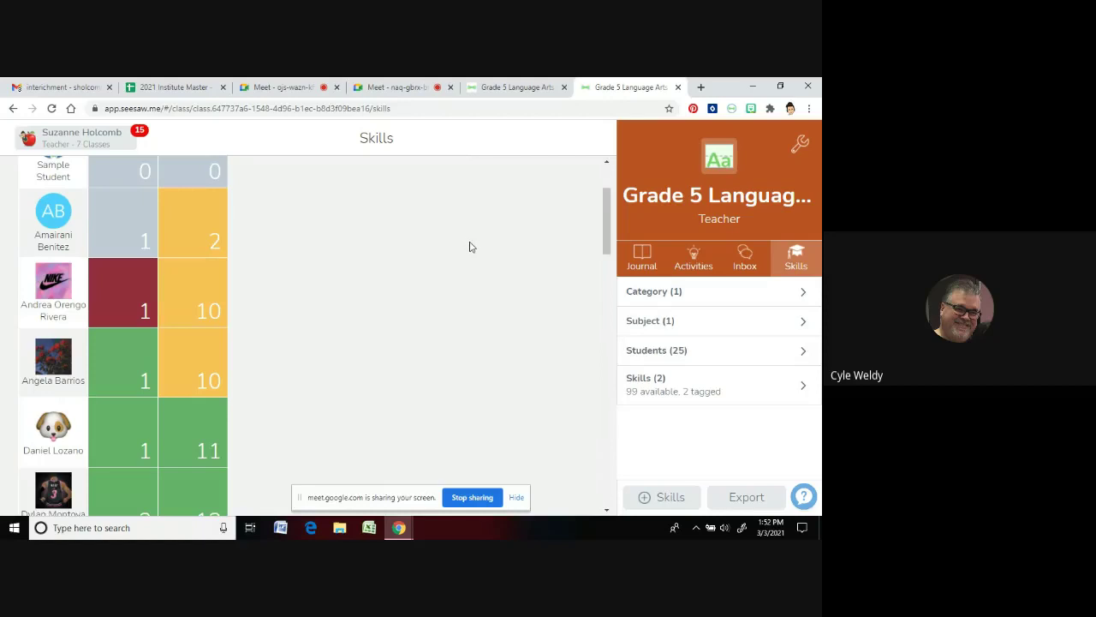
scroll(469, 247, down, 1)
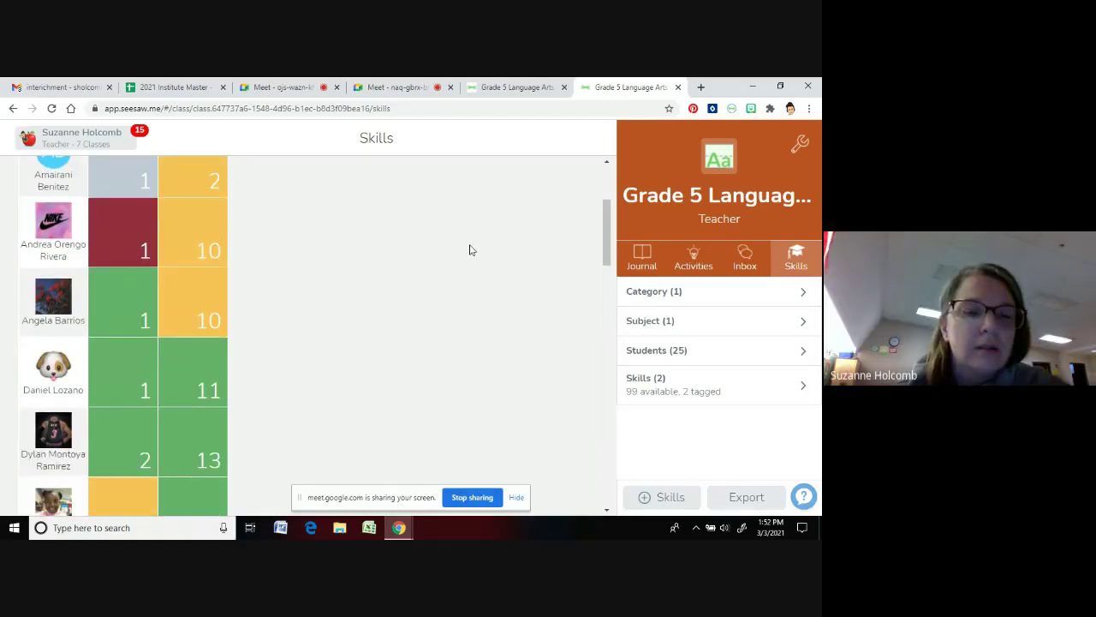
scroll(469, 248, up, 1)
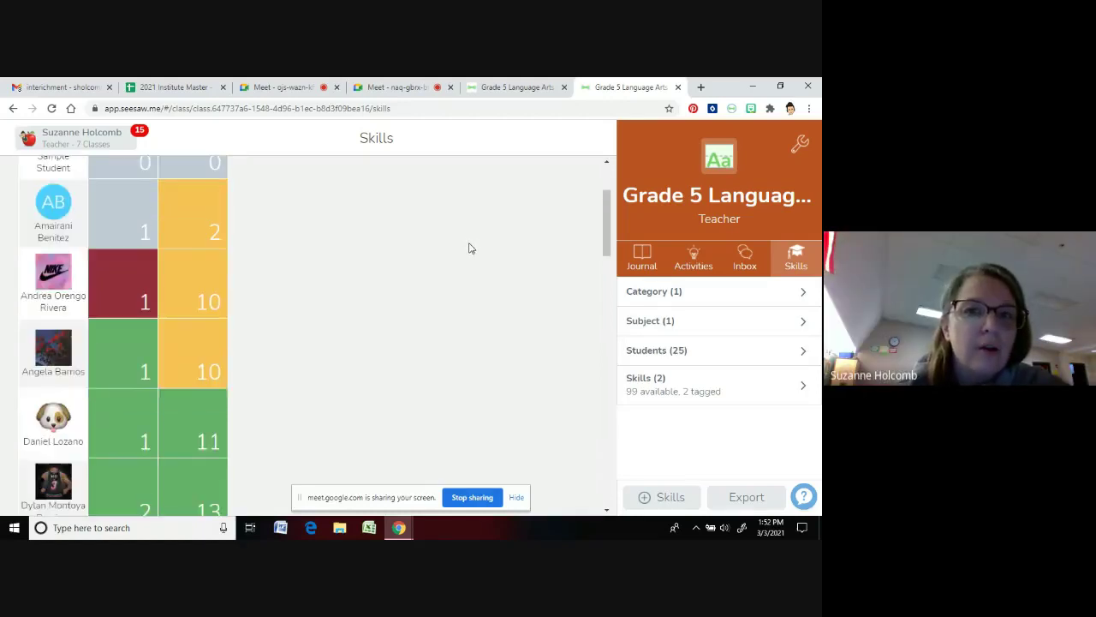
scroll(468, 249, up, 2)
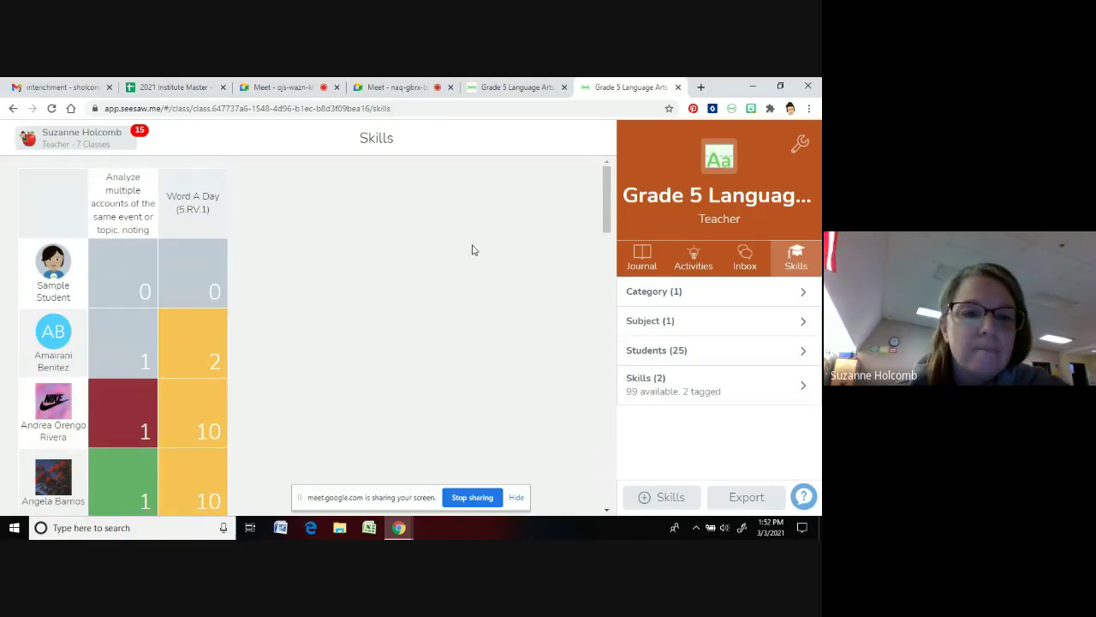
scroll(472, 249, down, 1)
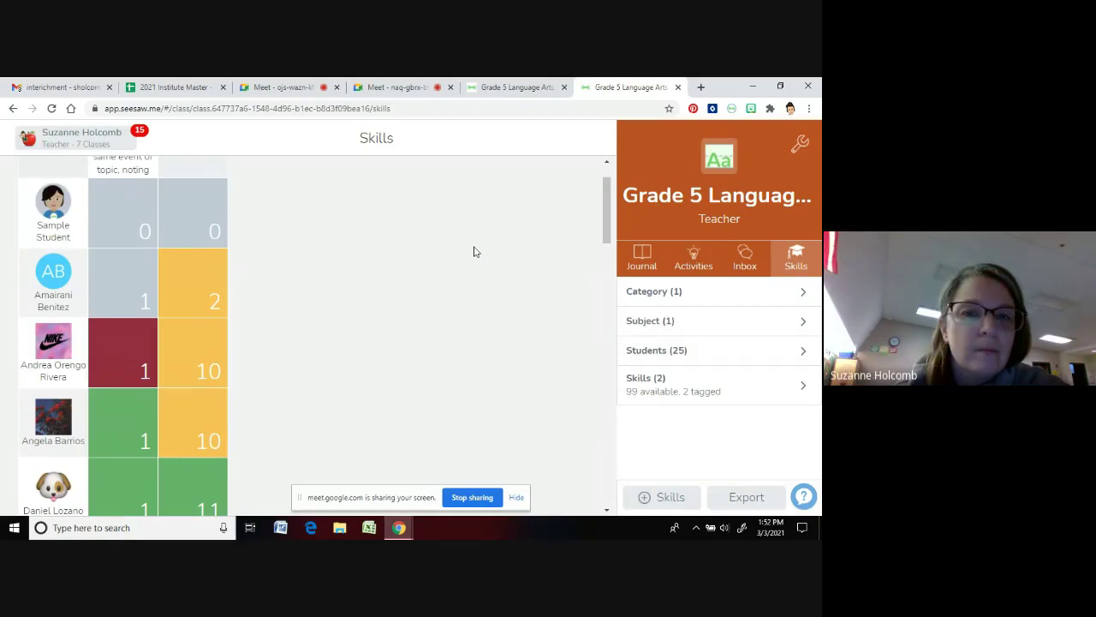
scroll(473, 251, down, 1)
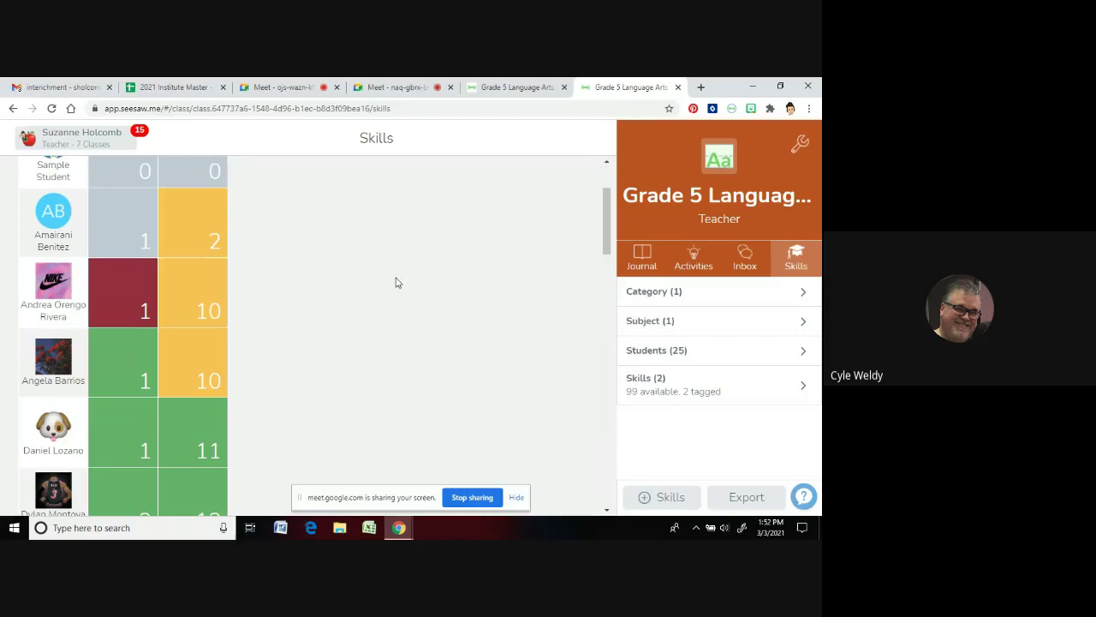
View the 1.27 Word a Day vocab response of the student directly below Sample Student, and check its skill rating without changing it
scroll(374, 274, up, 3)
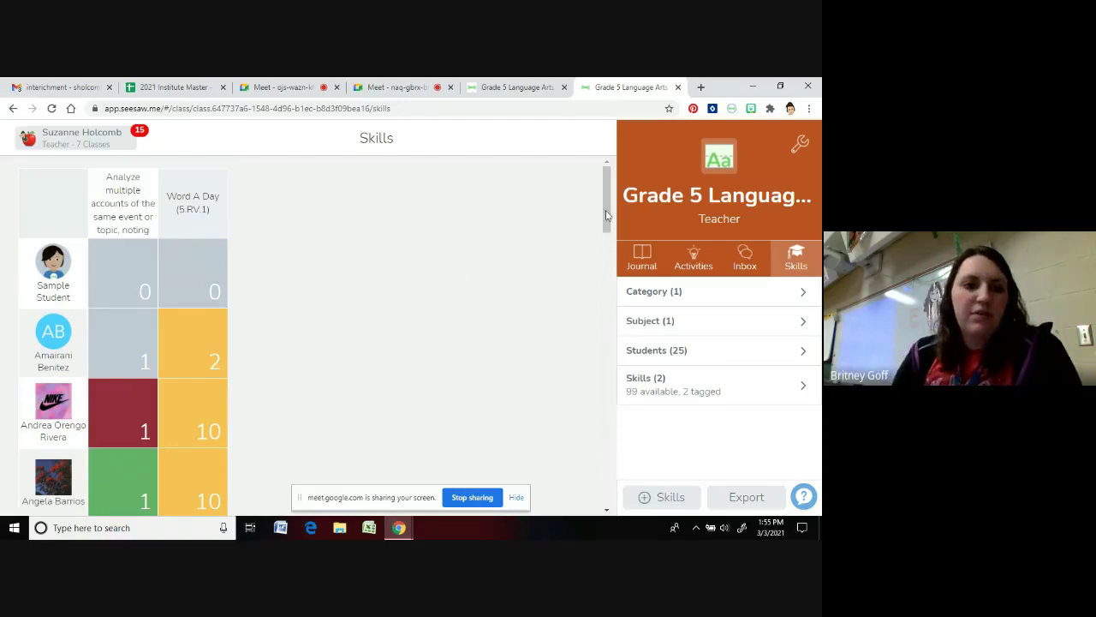
click(800, 146)
click(248, 158)
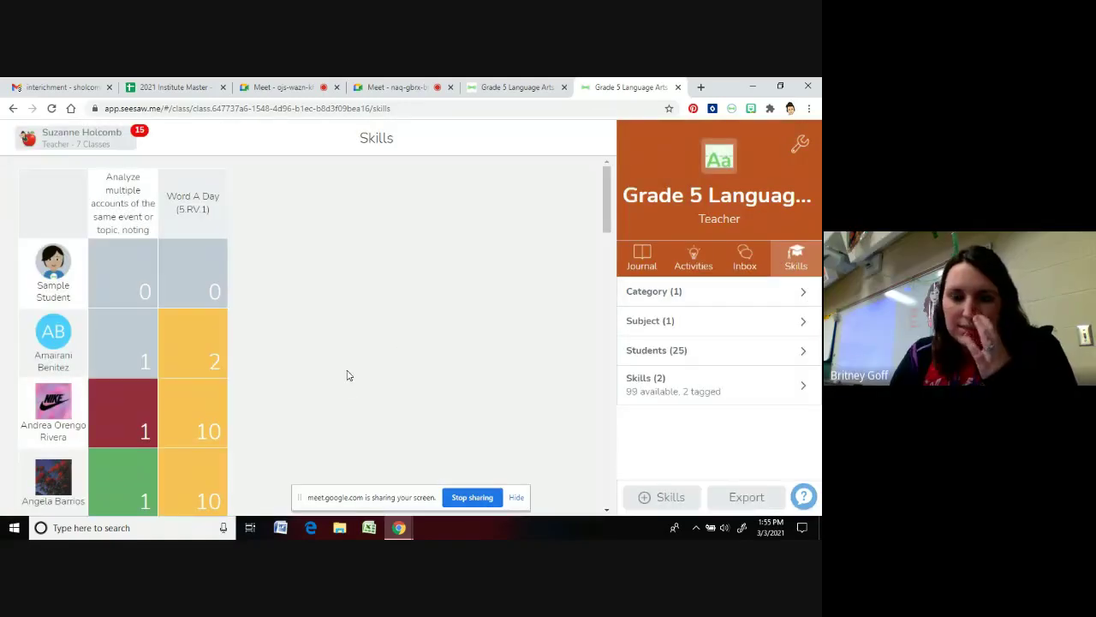
click(186, 356)
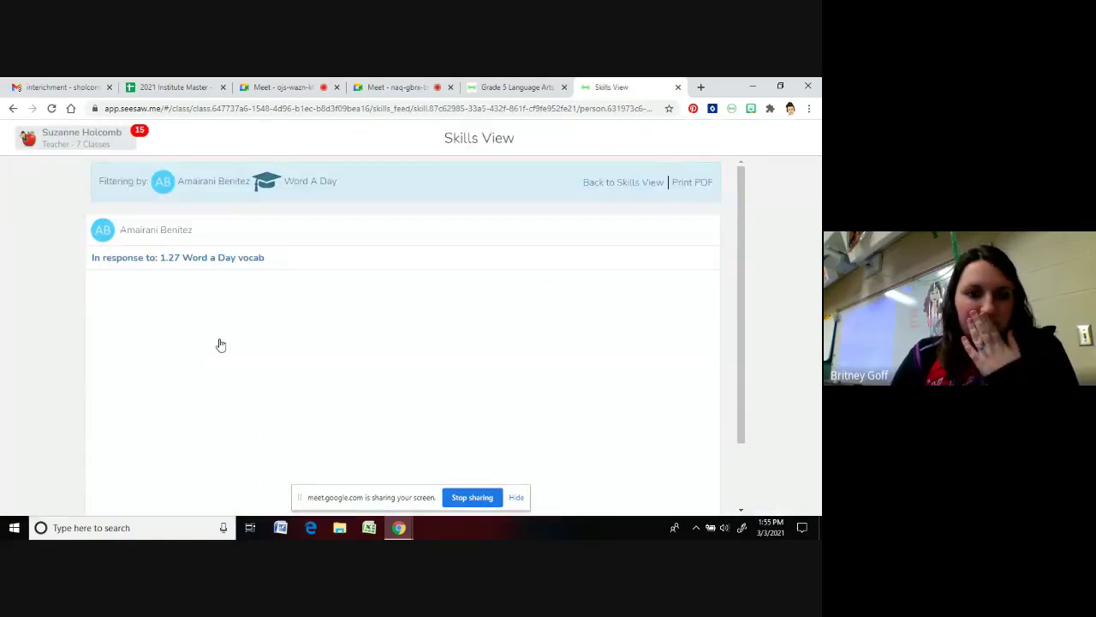
scroll(501, 348, down, 2)
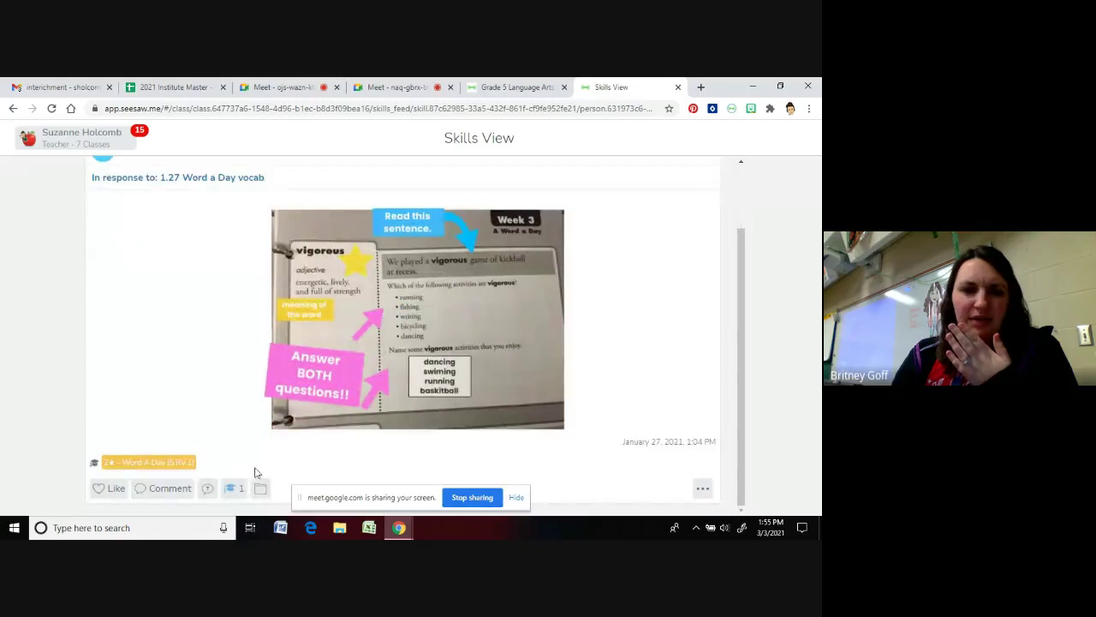
click(229, 488)
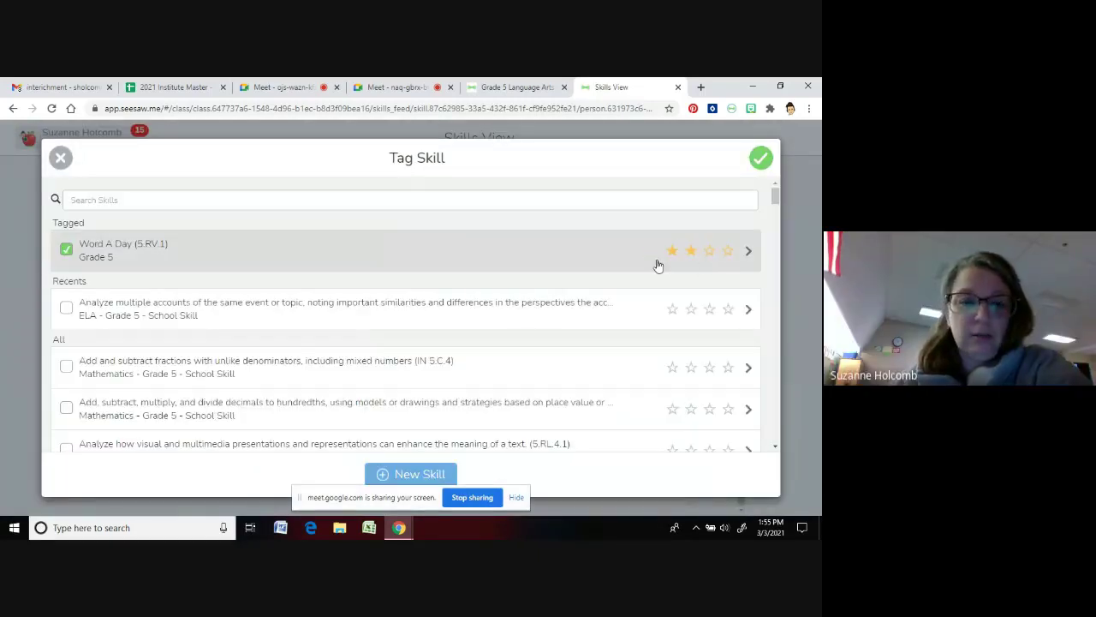
click(61, 159)
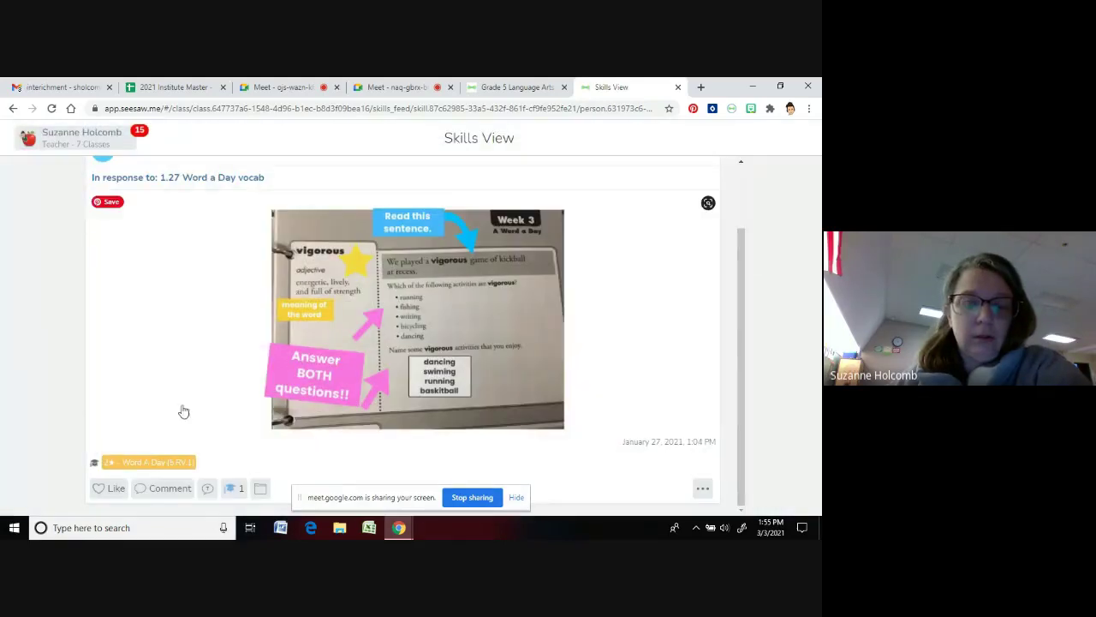